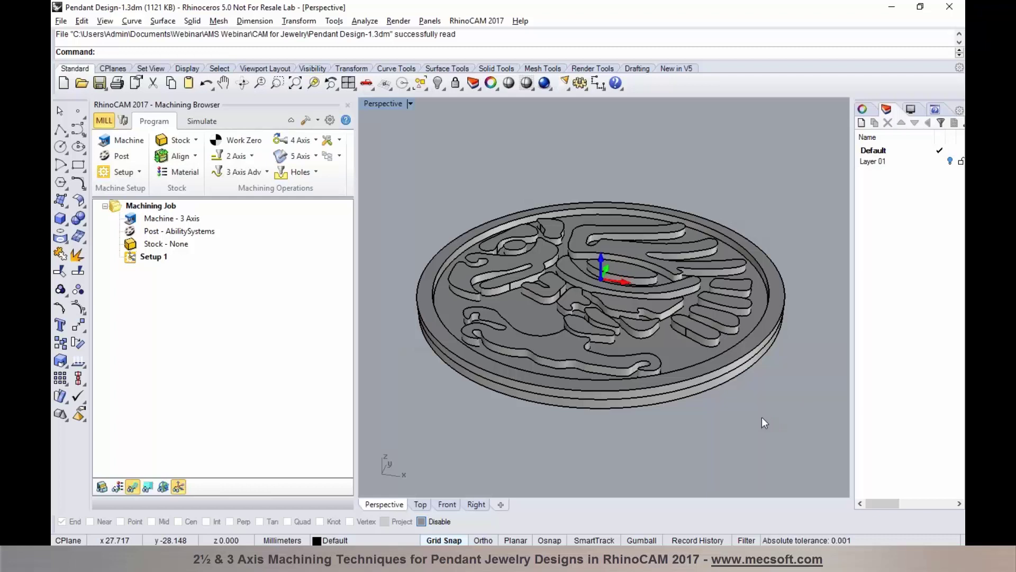
# Examine the pendant model's raised relief and outer rim from several angles and distances.
pyautogui.scroll(2, 564, 294)
pyautogui.scroll(2, 525, 316)
pyautogui.scroll(-4, 525, 316)
pyautogui.moveTo(485, 290); pyautogui.dragTo(523, 285, button='right')
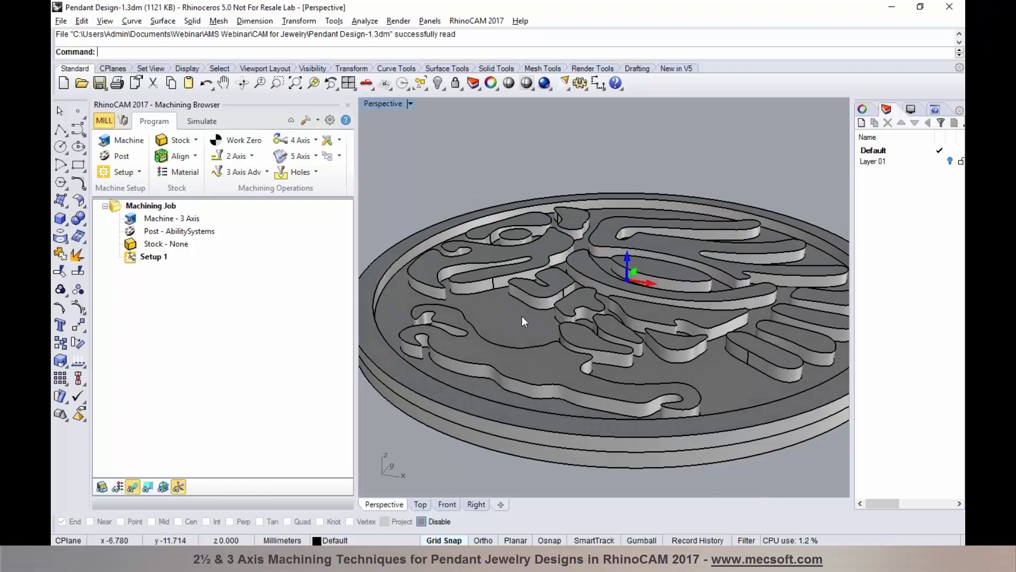
pyautogui.scroll(-3, 506, 308)
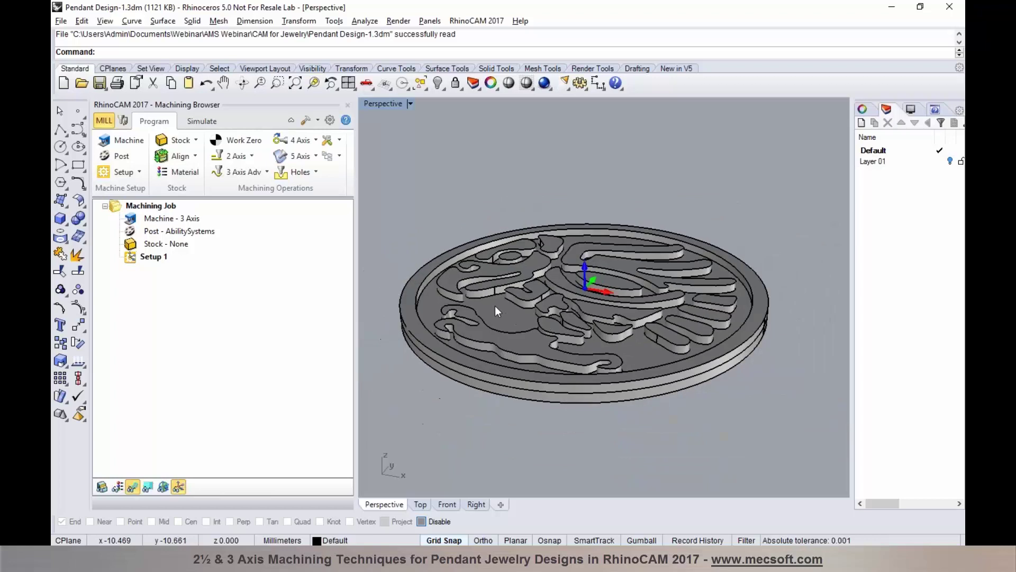
pyautogui.moveTo(504, 312)
pyautogui.mouseDown(button='right')
pyautogui.moveTo(527, 317)
pyautogui.moveTo(520, 310)
pyautogui.mouseUp(button='right')
pyautogui.scroll(2, 521, 310)
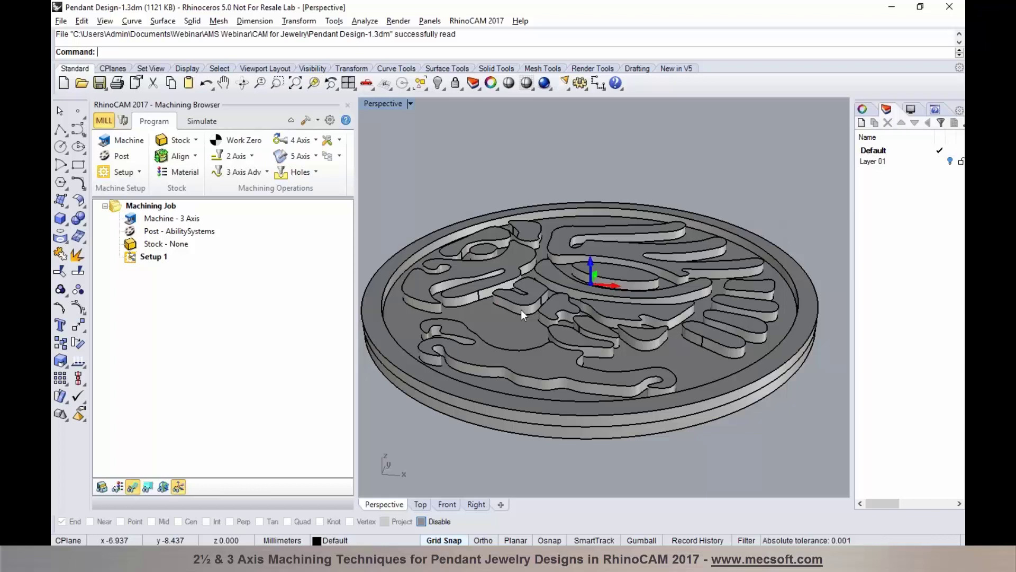
pyautogui.moveTo(542, 316); pyautogui.dragTo(569, 320, button='right')
pyautogui.scroll(2, 573, 284)
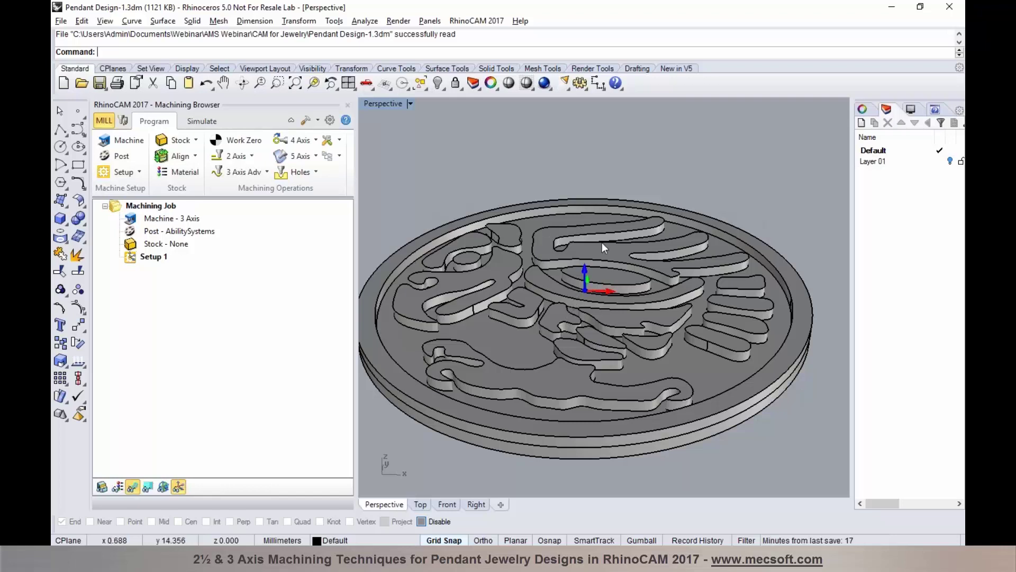
pyautogui.scroll(-2, 599, 259)
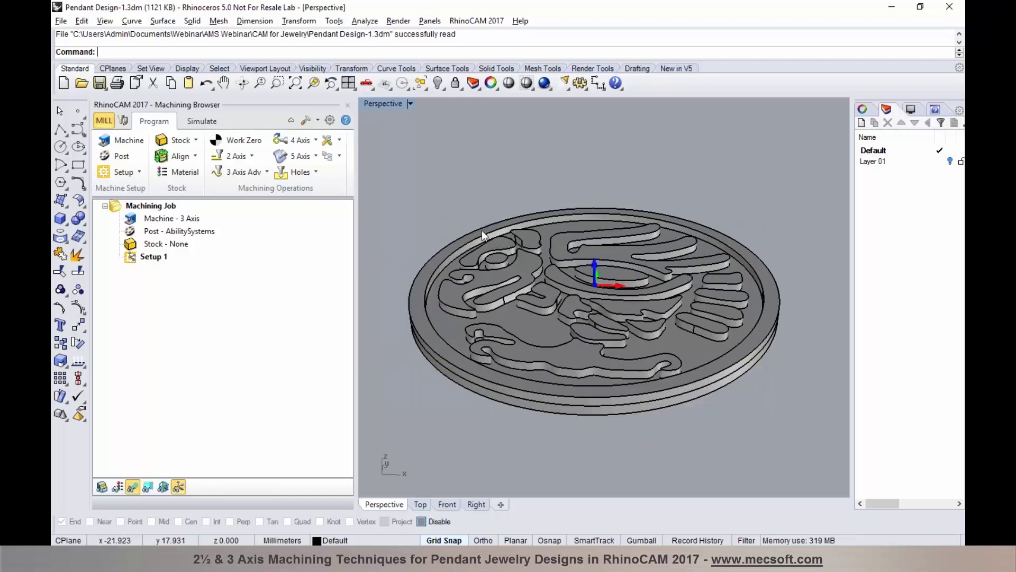
# Define the machine tool manually as a 3 Axis machine.
pyautogui.click(124, 142)
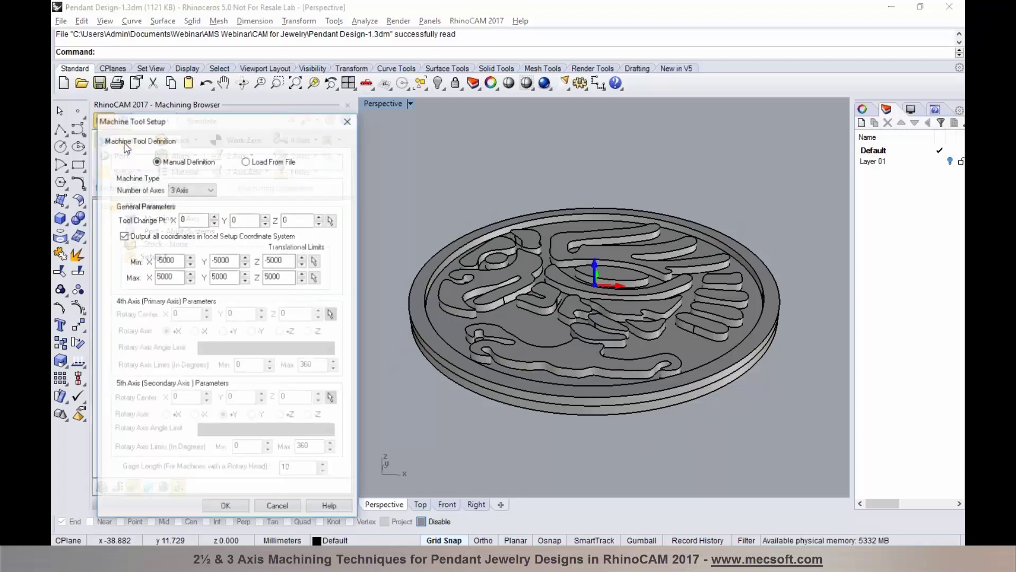
pyautogui.moveTo(200, 194)
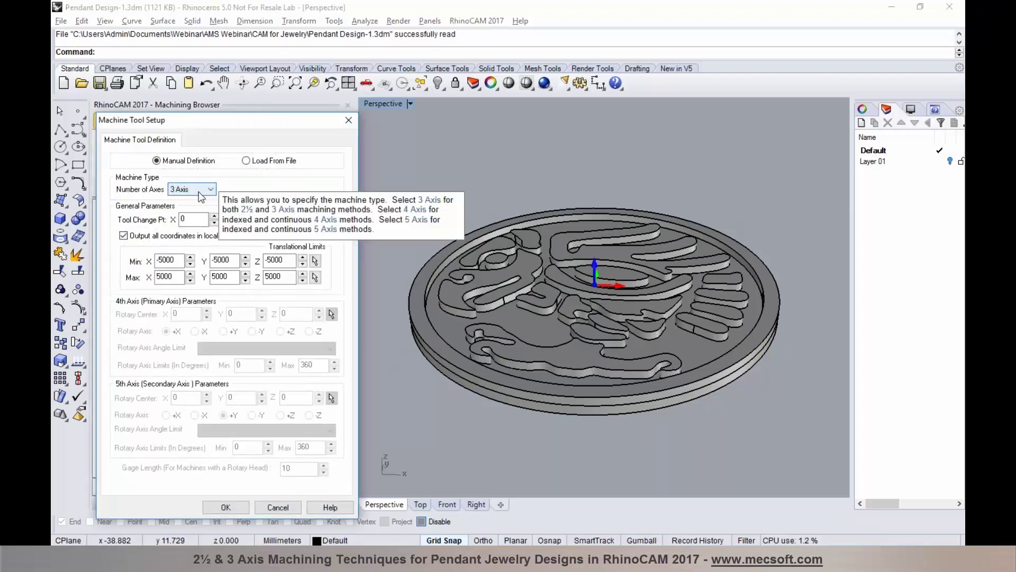
pyautogui.click(234, 509)
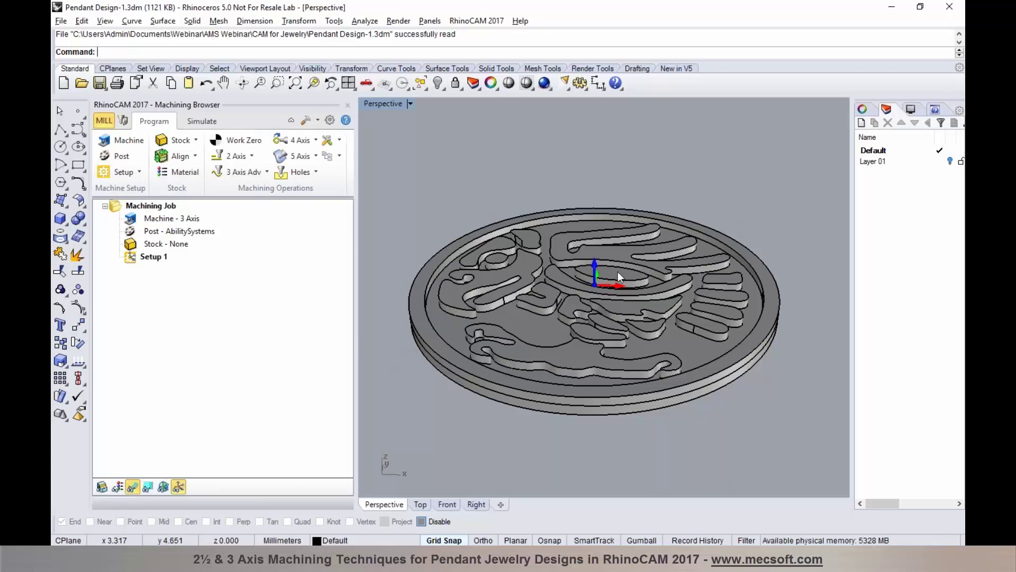
# Set the post-processor to Fanuc0m and the posted file extension to .nc.
pyautogui.click(120, 156)
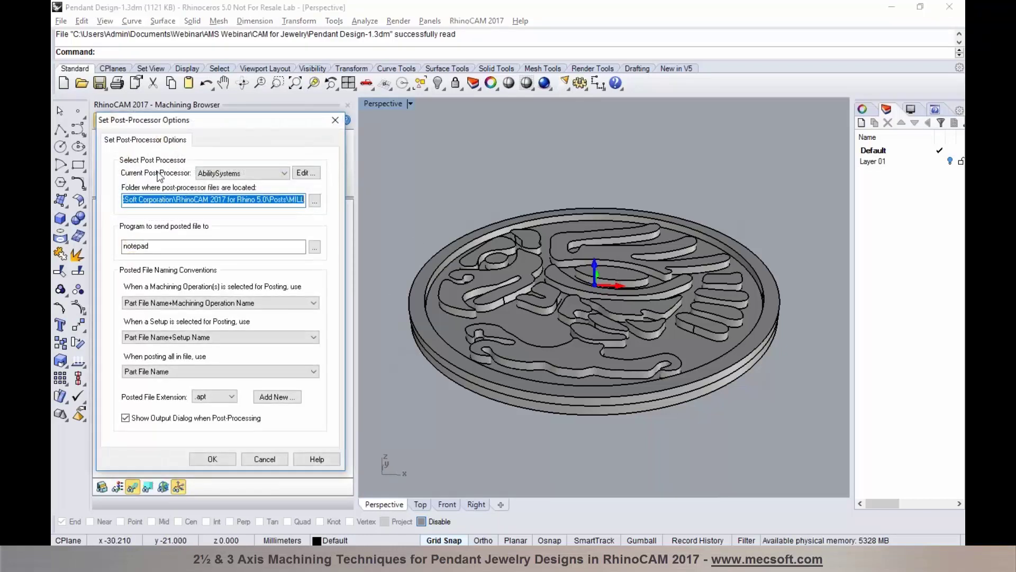
pyautogui.click(281, 173)
pyautogui.moveTo(286, 201); pyautogui.dragTo(295, 265)
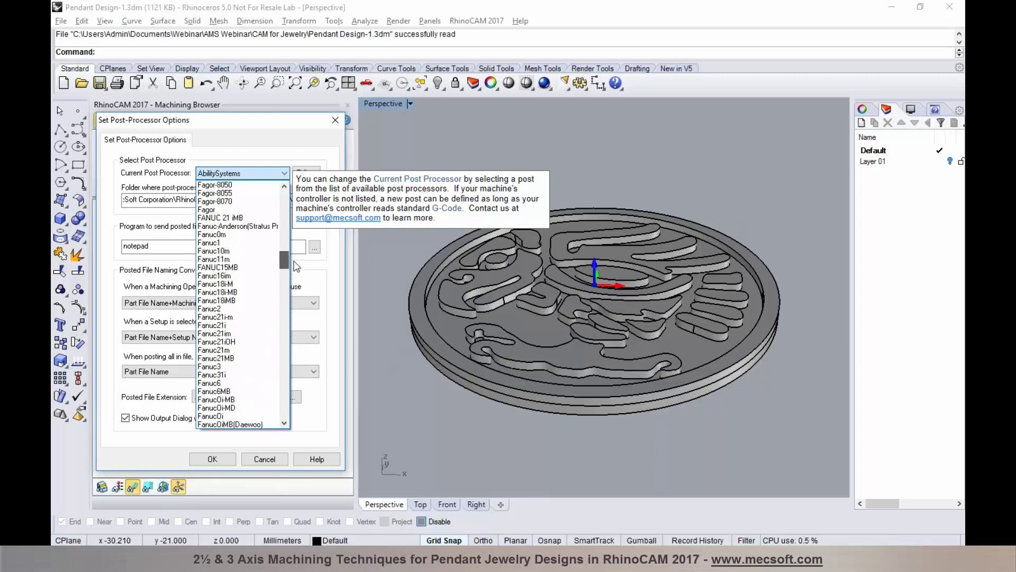
pyautogui.click(254, 236)
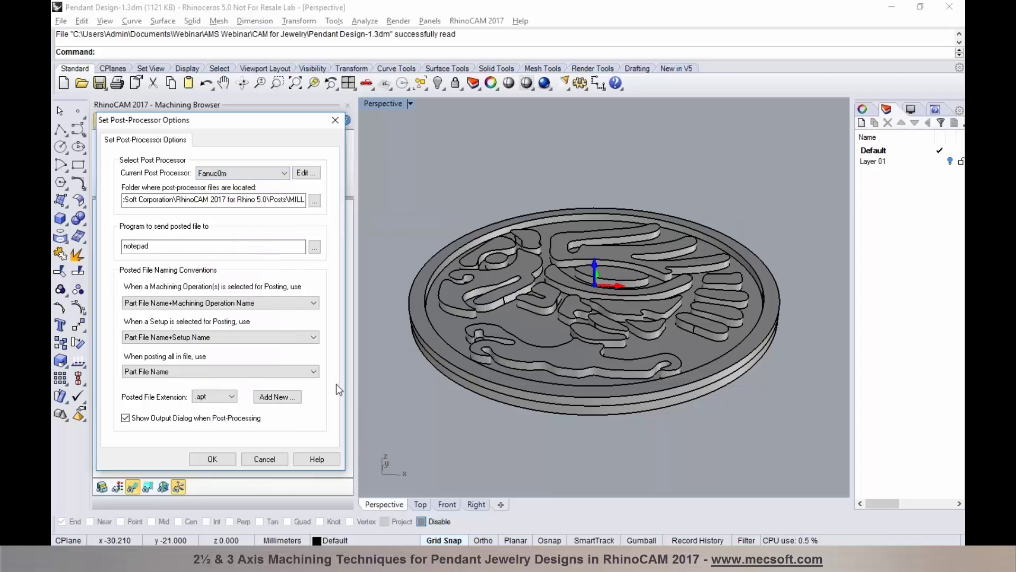
pyautogui.click(222, 398)
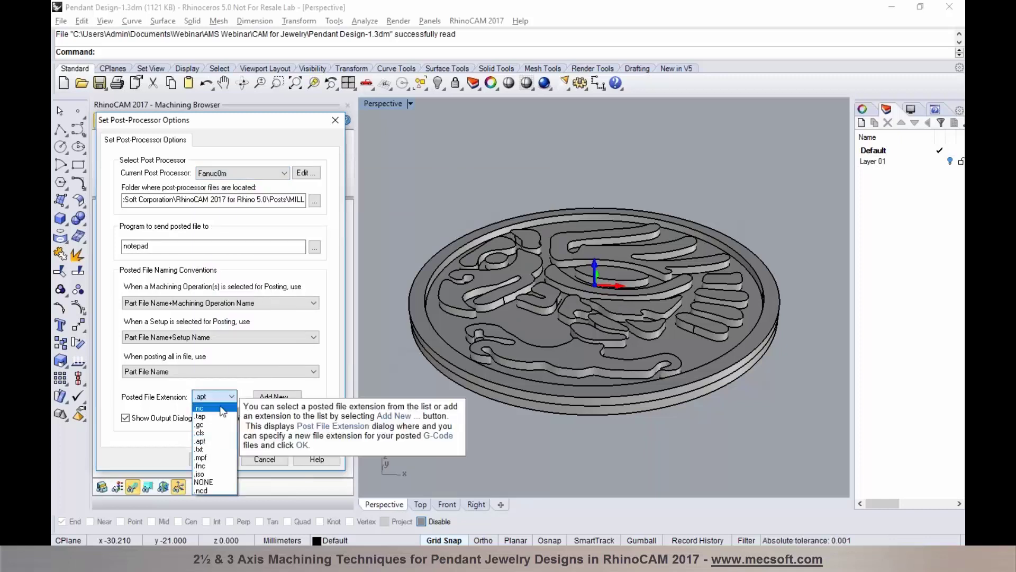
pyautogui.click(220, 409)
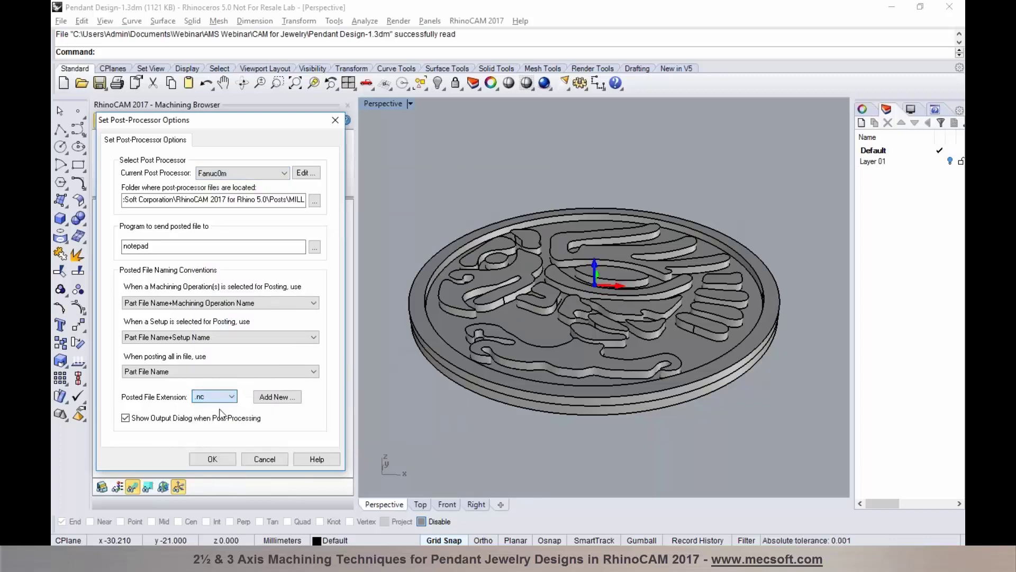
pyautogui.click(220, 459)
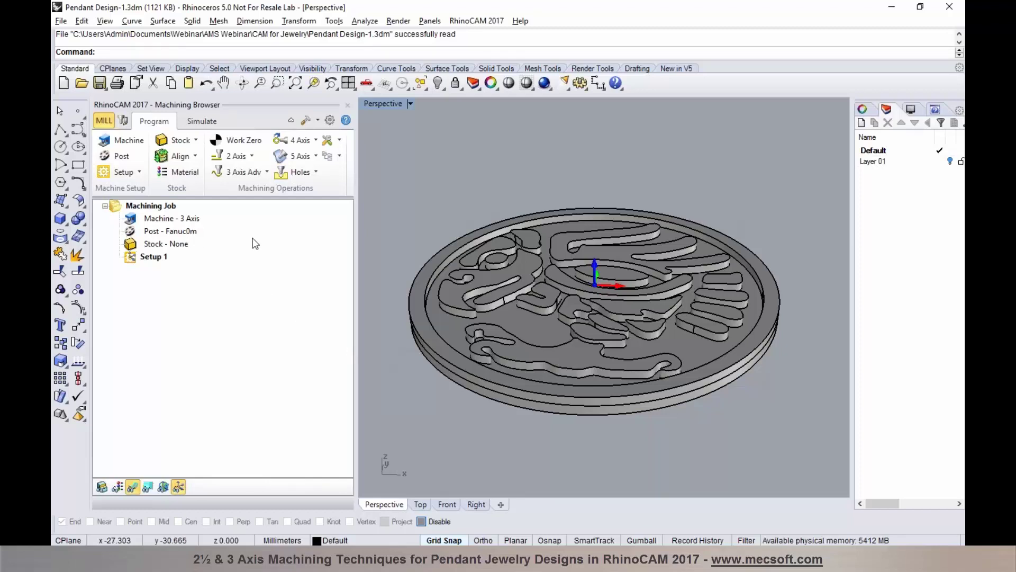
# Create a box stock 60 mm long, 60 mm wide and 3 mm high, and show it around the pendant.
pyautogui.click(196, 142)
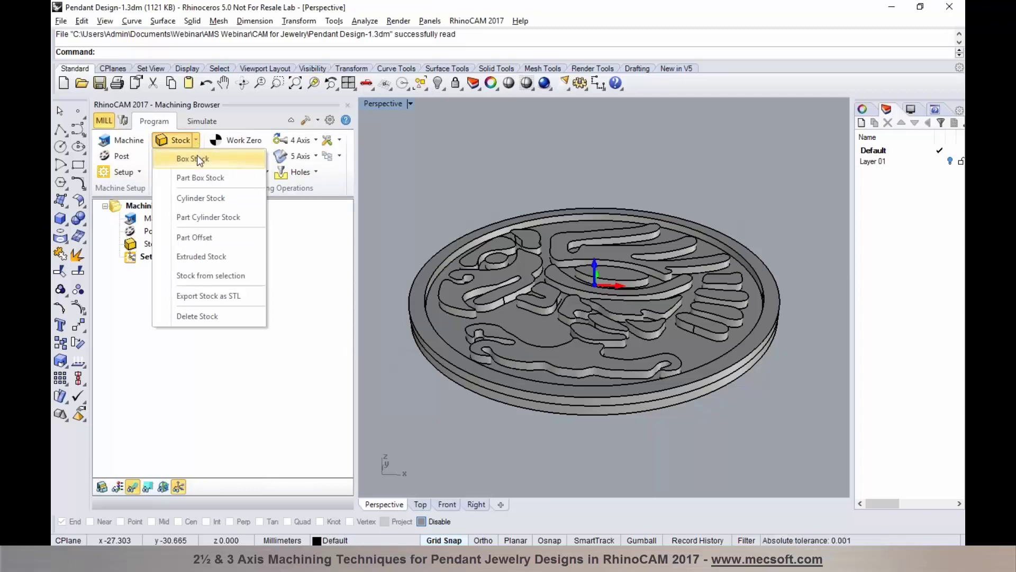
pyautogui.click(197, 154)
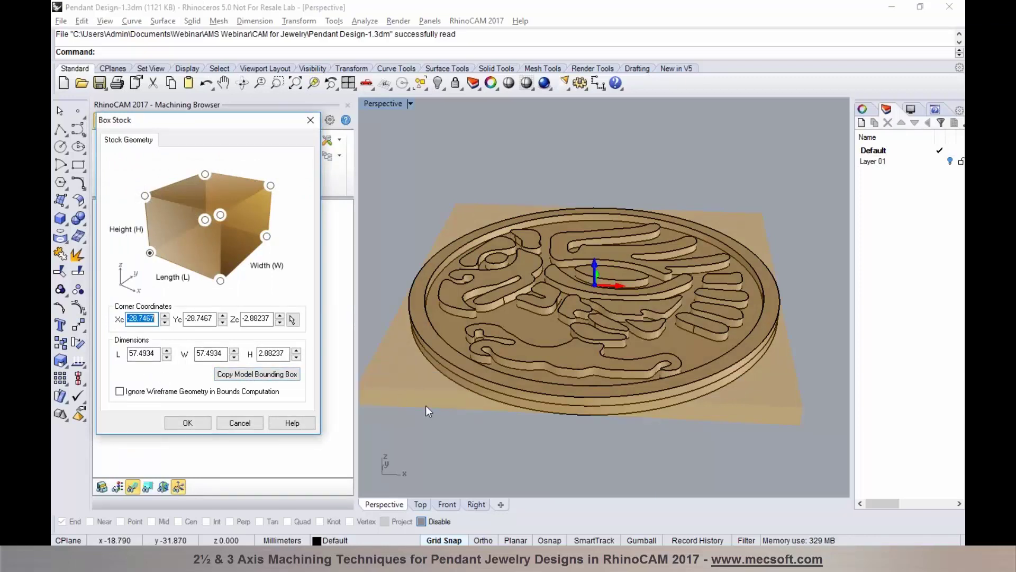
pyautogui.doubleClick(157, 354)
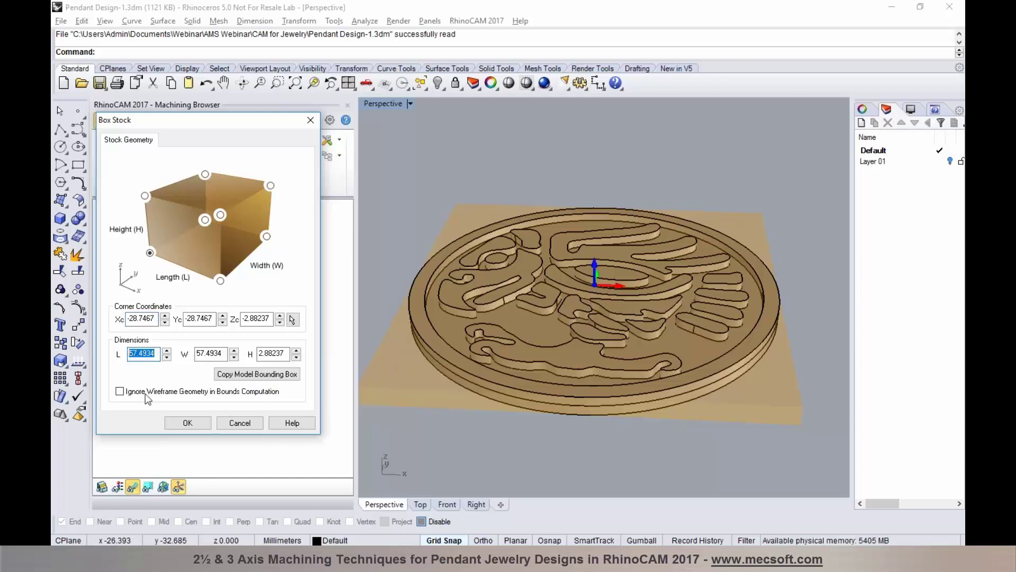
pyautogui.write('60')
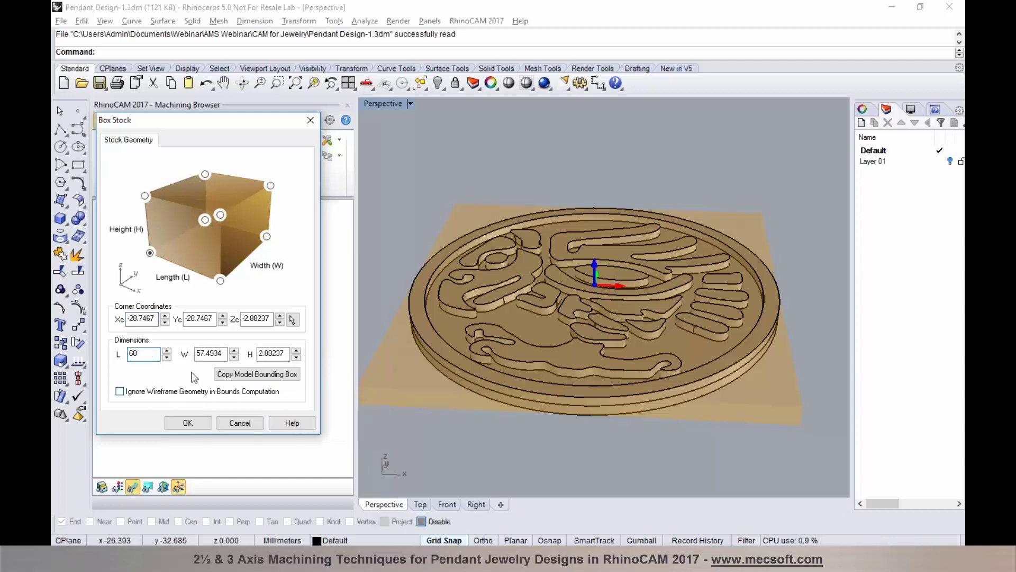
pyautogui.doubleClick(222, 356)
pyautogui.write('60')
pyautogui.doubleClick(257, 354)
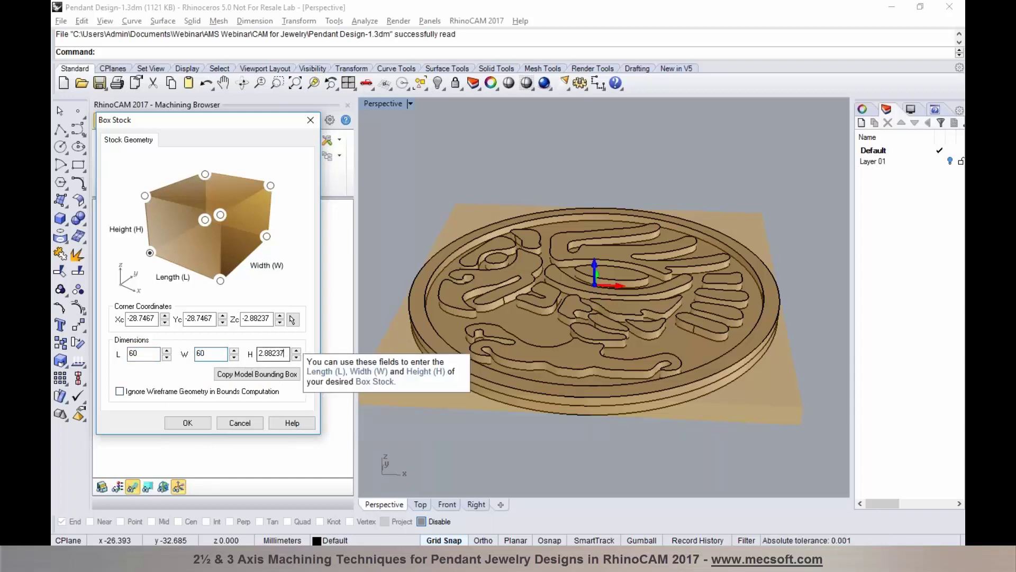
pyautogui.write('3')
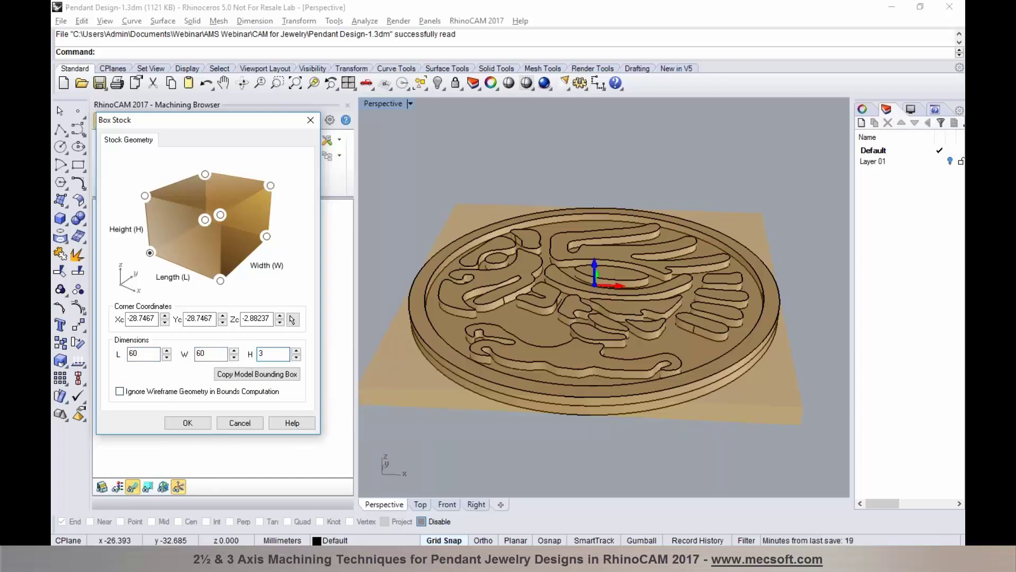
pyautogui.click(196, 421)
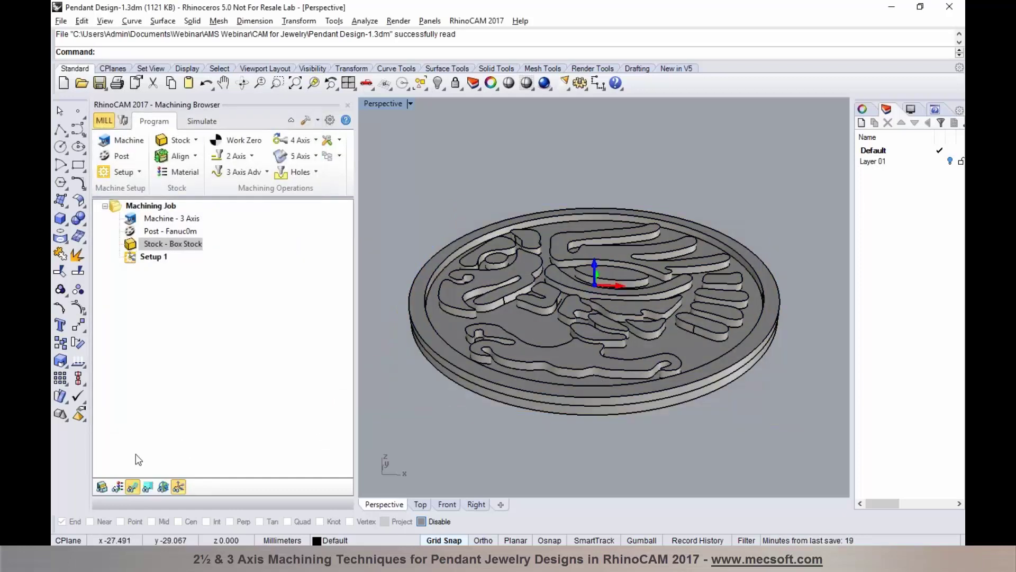
pyautogui.click(106, 486)
pyautogui.moveTo(656, 386); pyautogui.dragTo(533, 377, button='right')
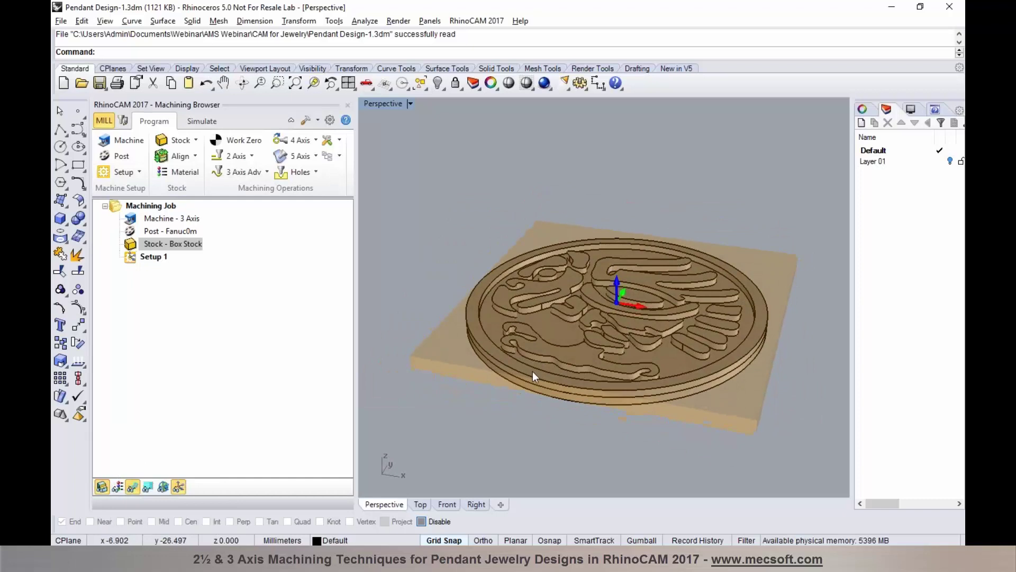
# Align the stock about the part with Bottom Z alignment and Center XY alignment.
pyautogui.click(195, 157)
pyautogui.click(176, 182)
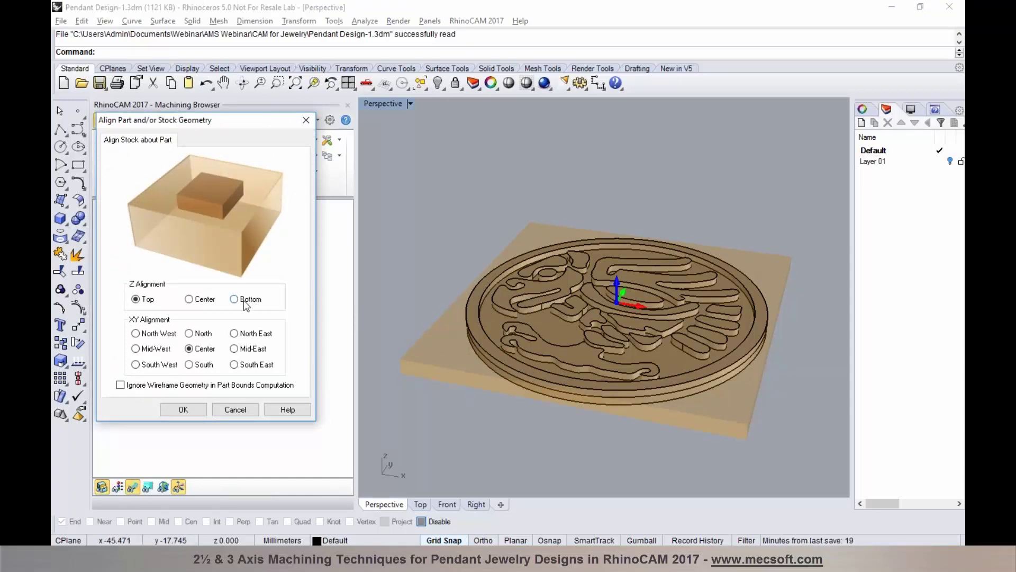
pyautogui.moveTo(246, 301)
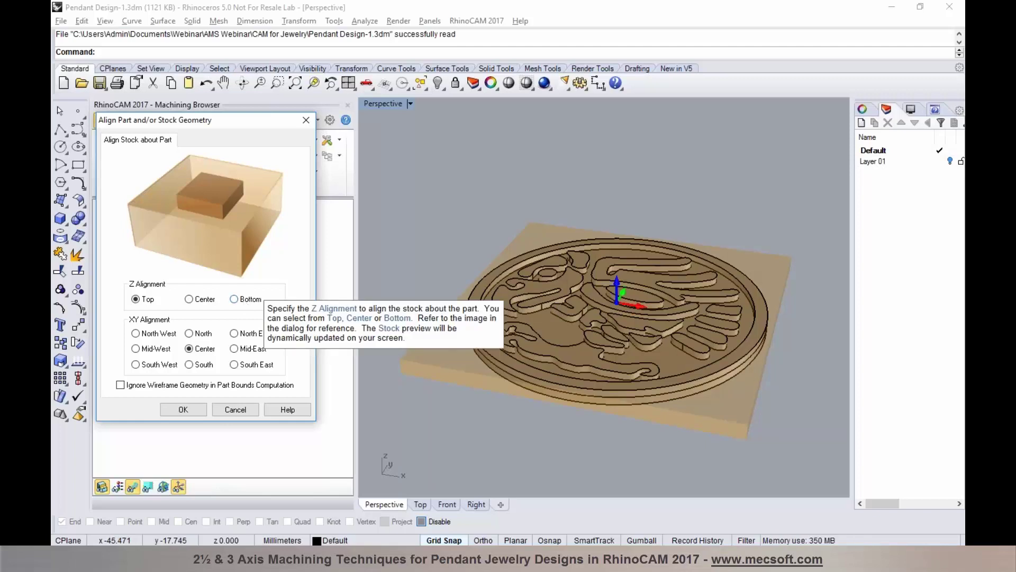
pyautogui.click(234, 299)
pyautogui.moveTo(509, 440); pyautogui.dragTo(523, 357, button='right')
pyautogui.moveTo(469, 332); pyautogui.dragTo(365, 385, button='right')
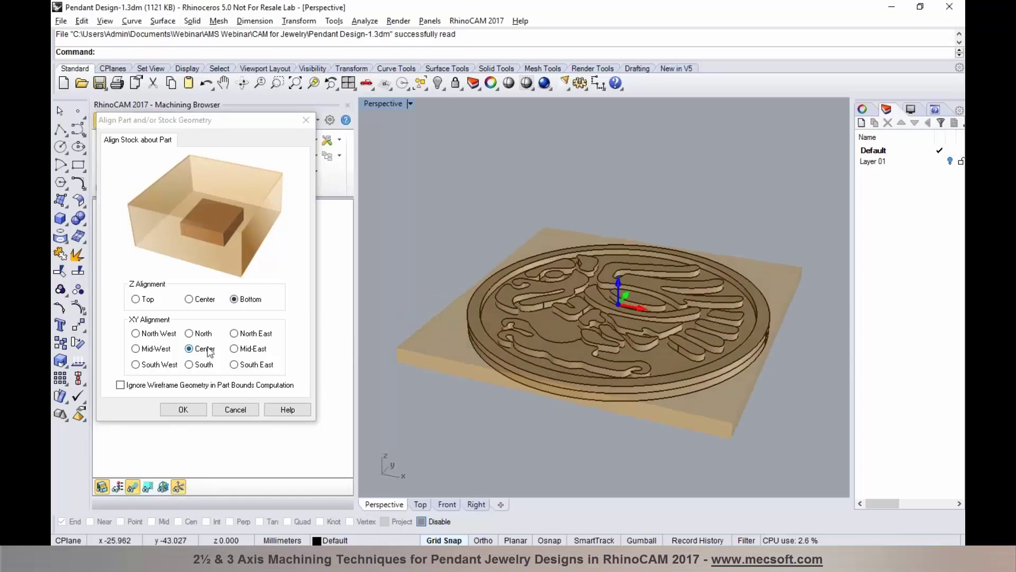
pyautogui.moveTo(208, 350)
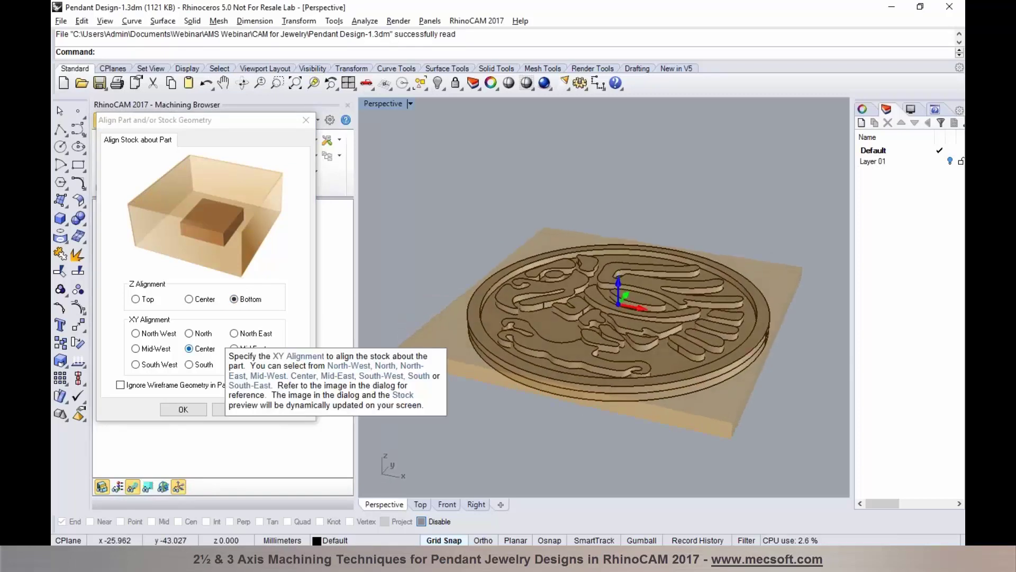
pyautogui.click(183, 410)
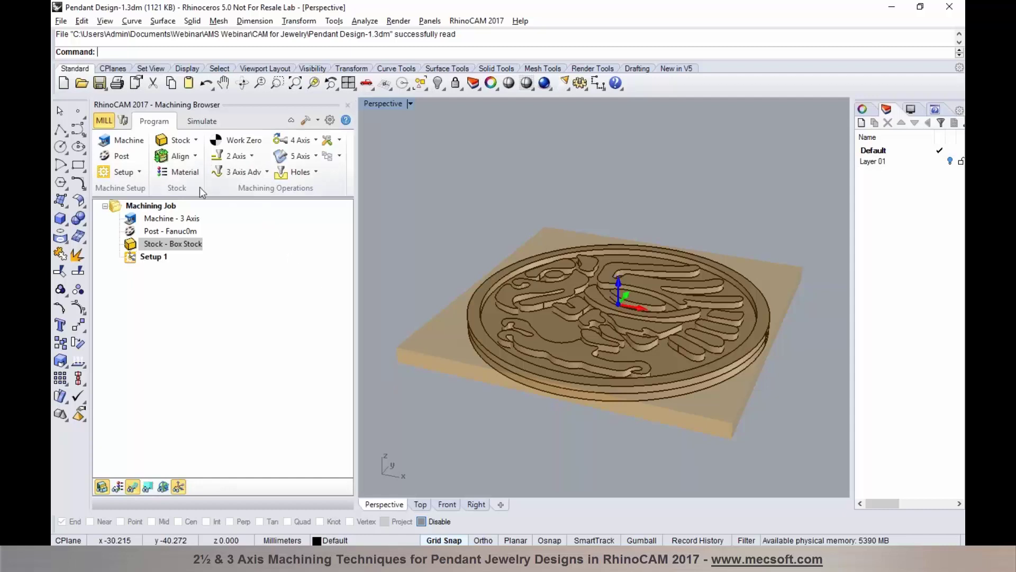
# Generate a work zero at the stock box's Highest Z, South West corner, with work offset output enabled for register 54.
pyautogui.click(193, 157)
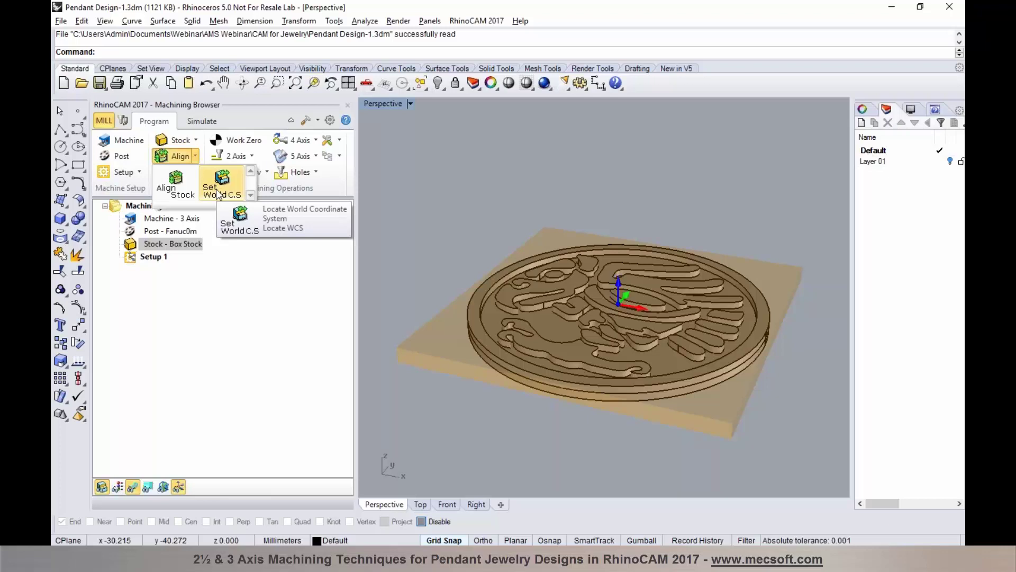
pyautogui.click(238, 143)
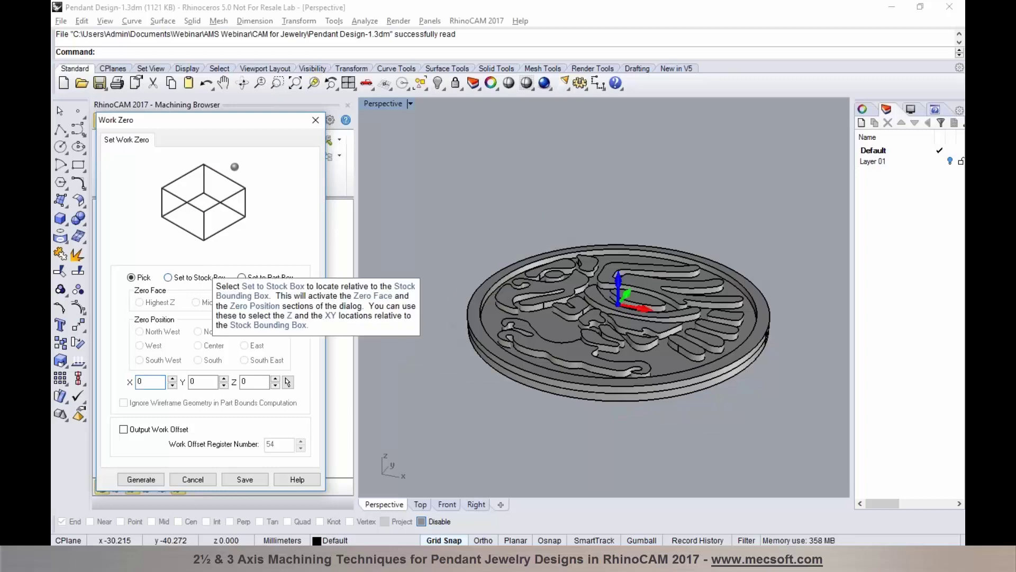
pyautogui.click(192, 276)
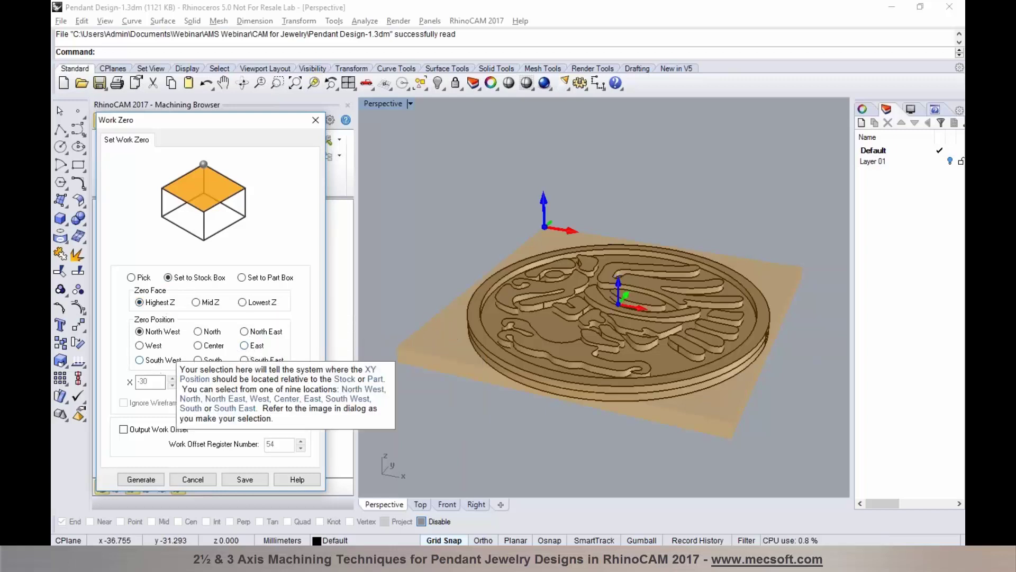
pyautogui.click(159, 362)
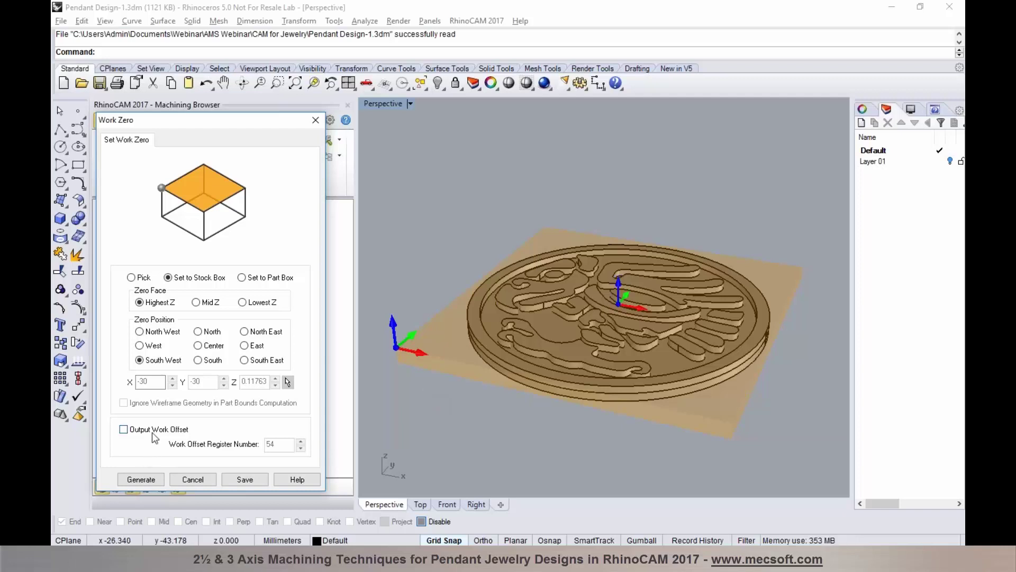
pyautogui.moveTo(169, 440)
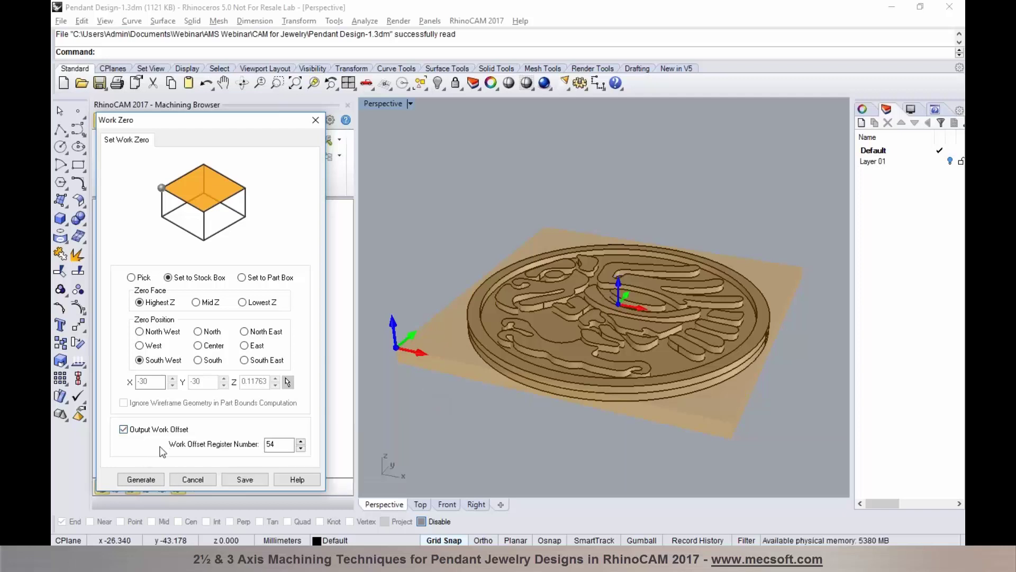
pyautogui.moveTo(272, 451)
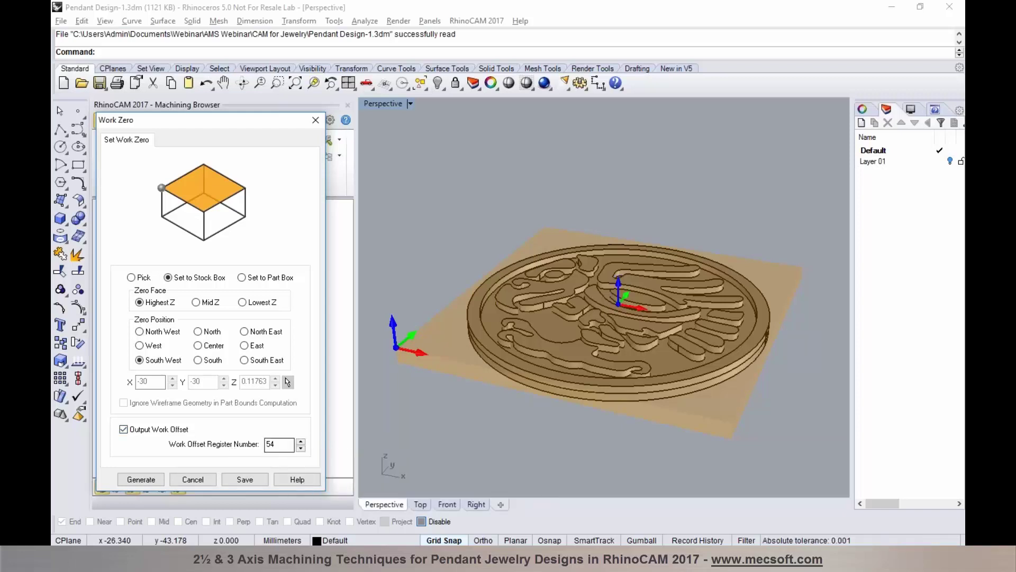
pyautogui.click(141, 479)
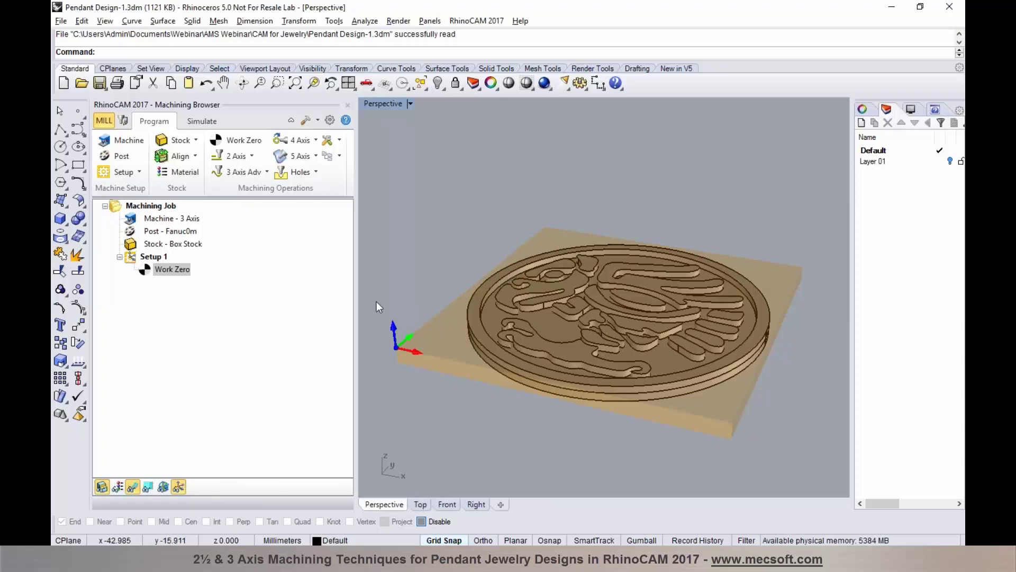
# Start a 2½ Axis Facing operation and select the pendant's outer top curve as the machining region.
pyautogui.click(252, 156)
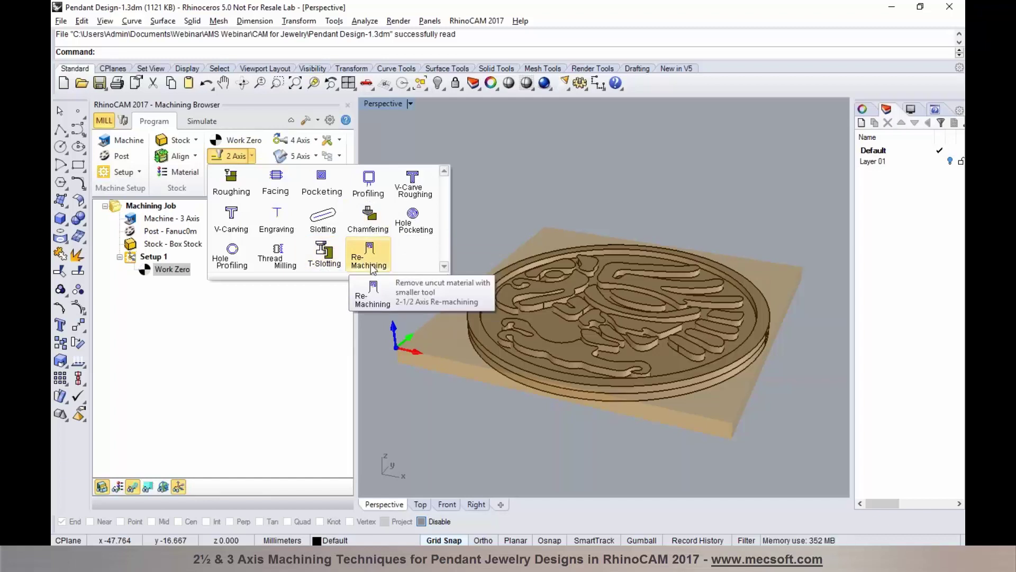
pyautogui.click(267, 188)
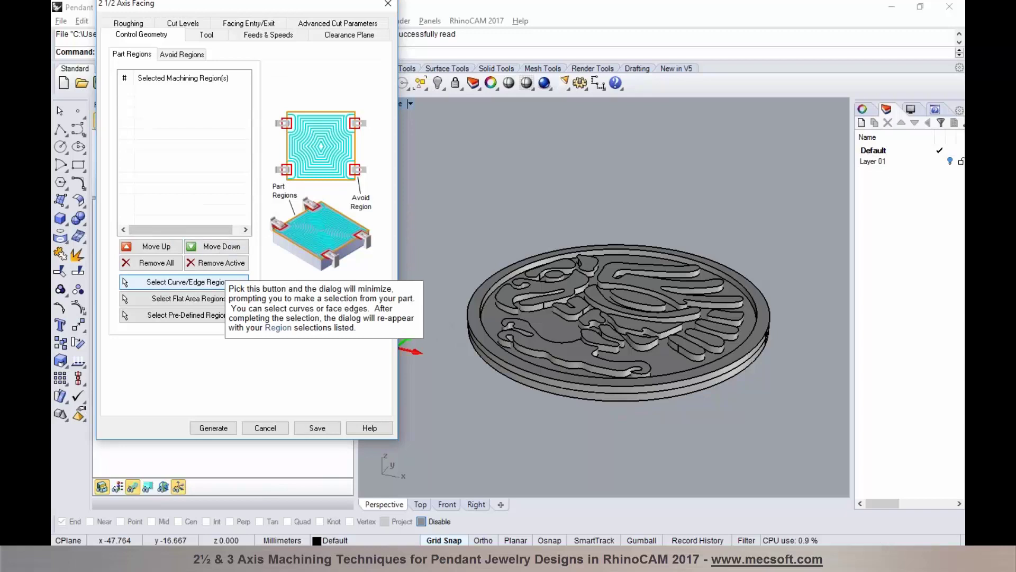
pyautogui.click(184, 282)
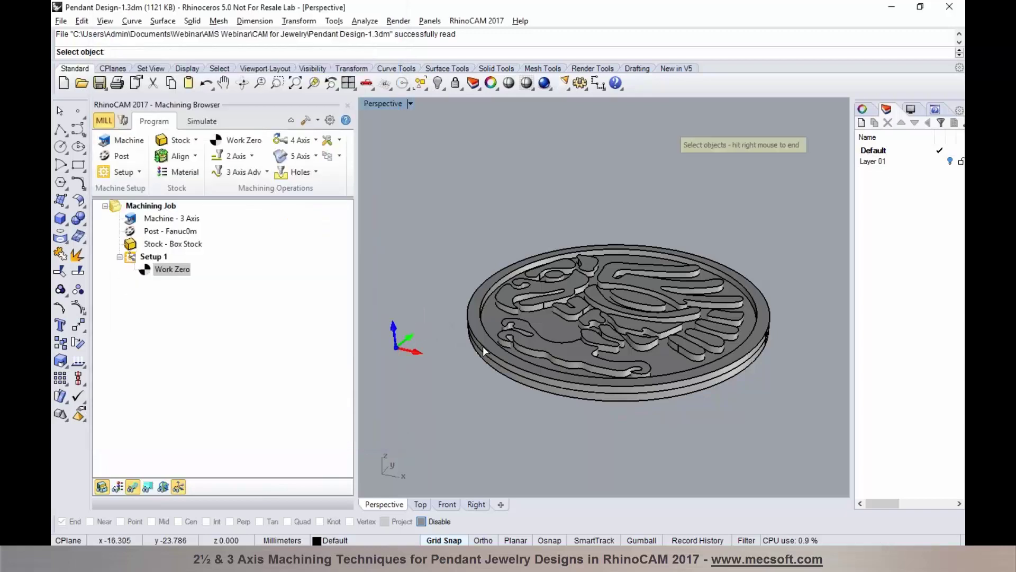
pyautogui.click(483, 346)
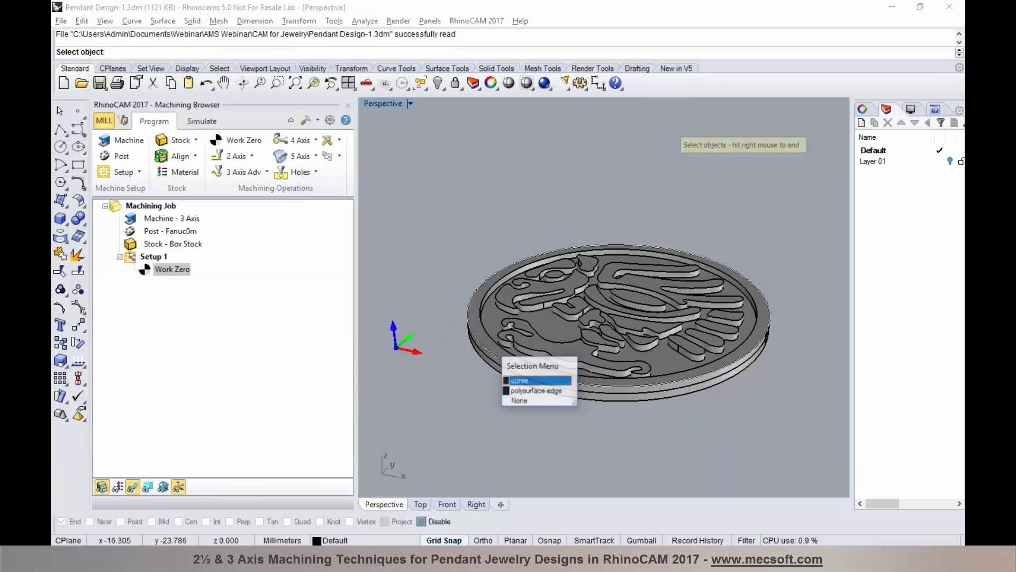
pyautogui.click(519, 381)
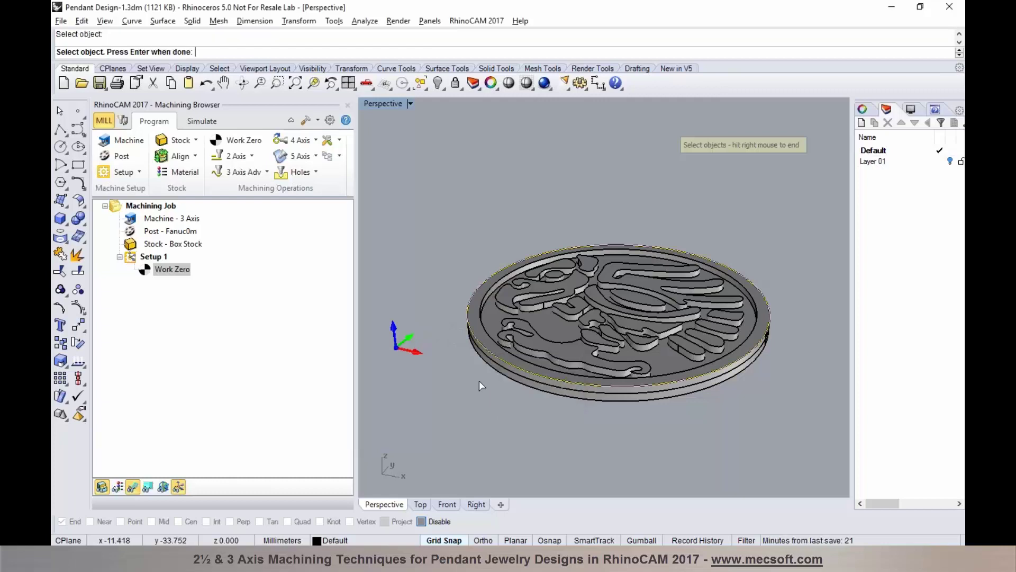
pyautogui.rightClick(478, 386)
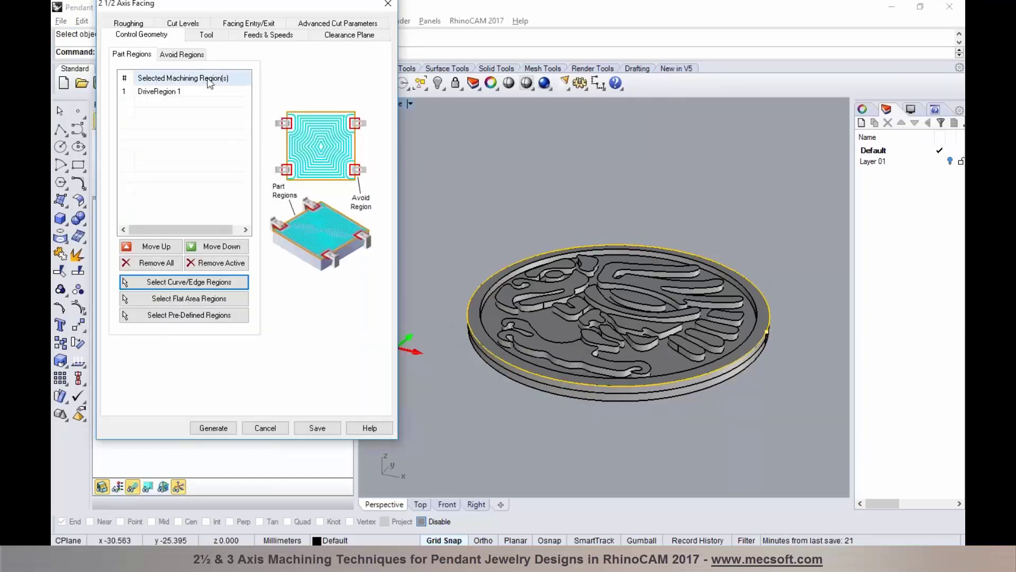
# Choose the FLATMILL - 3.175 MM (1/8 IN) tool for facing and review its feeds, speeds and clearance plane.
pyautogui.click(206, 36)
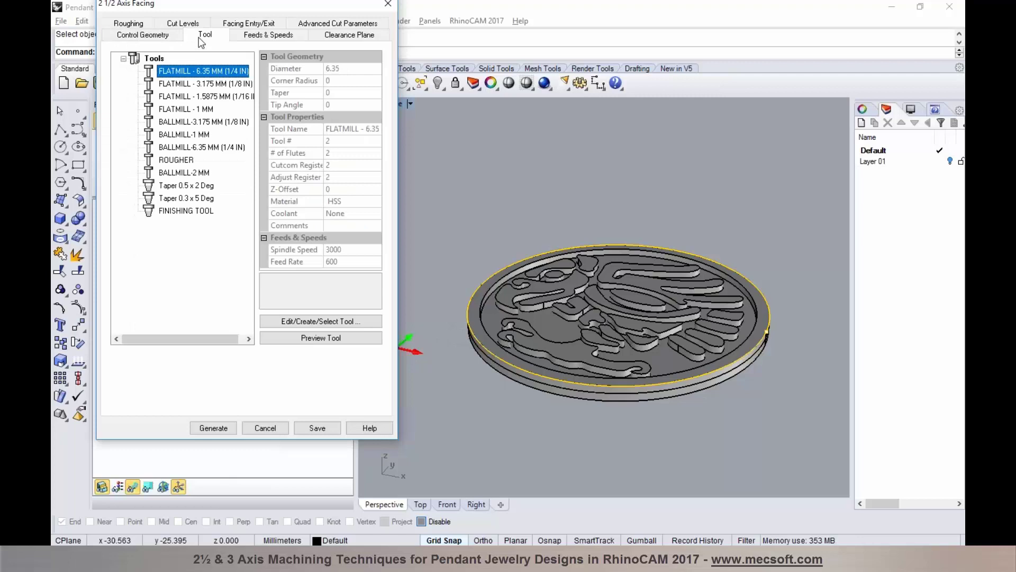
pyautogui.click(195, 84)
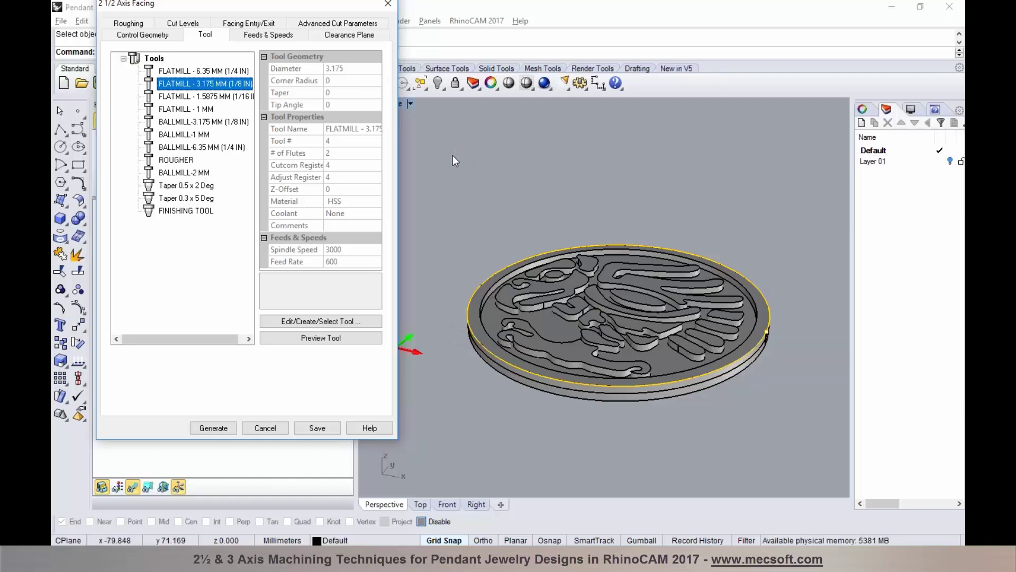
pyautogui.click(260, 37)
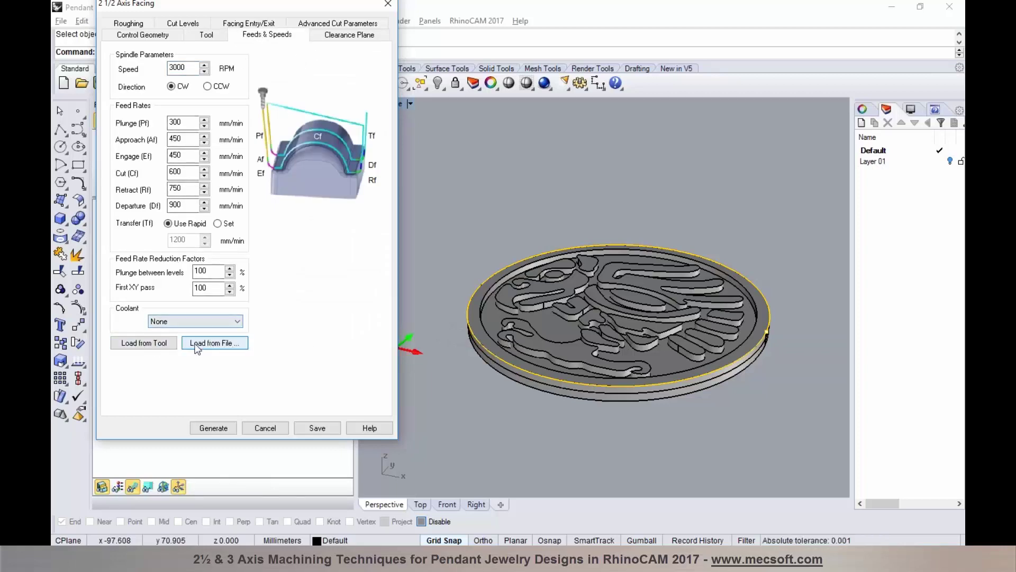
pyautogui.click(334, 37)
pyautogui.moveTo(561, 222)
pyautogui.mouseDown(button='right')
pyautogui.moveTo(598, 250)
pyautogui.moveTo(588, 226)
pyautogui.moveTo(566, 233)
pyautogui.mouseUp(button='right')
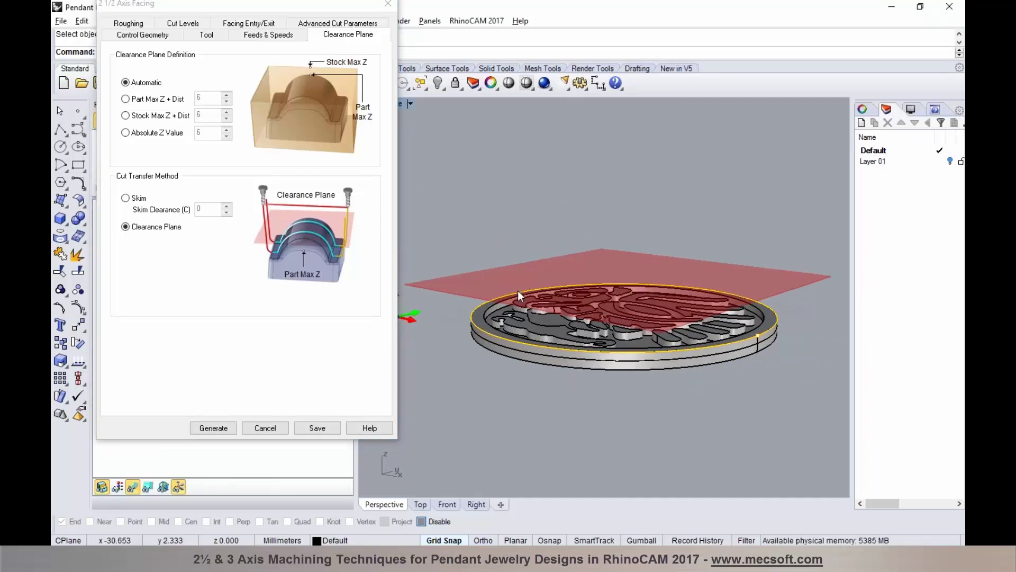
# Set the facing stepover to 40% of the tool diameter and the location of cut geometry to At Bottom.
pyautogui.click(127, 24)
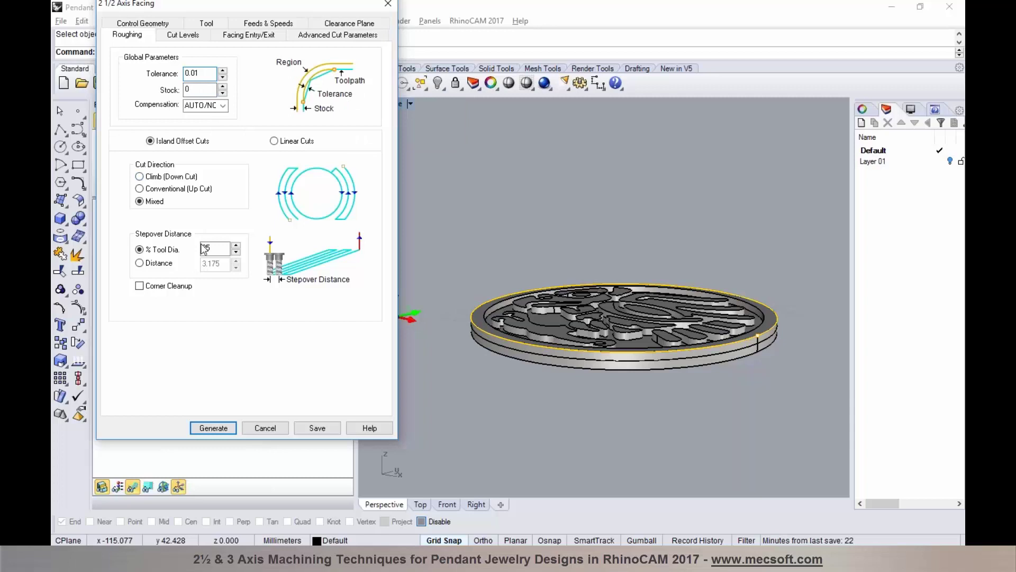
pyautogui.write('40')
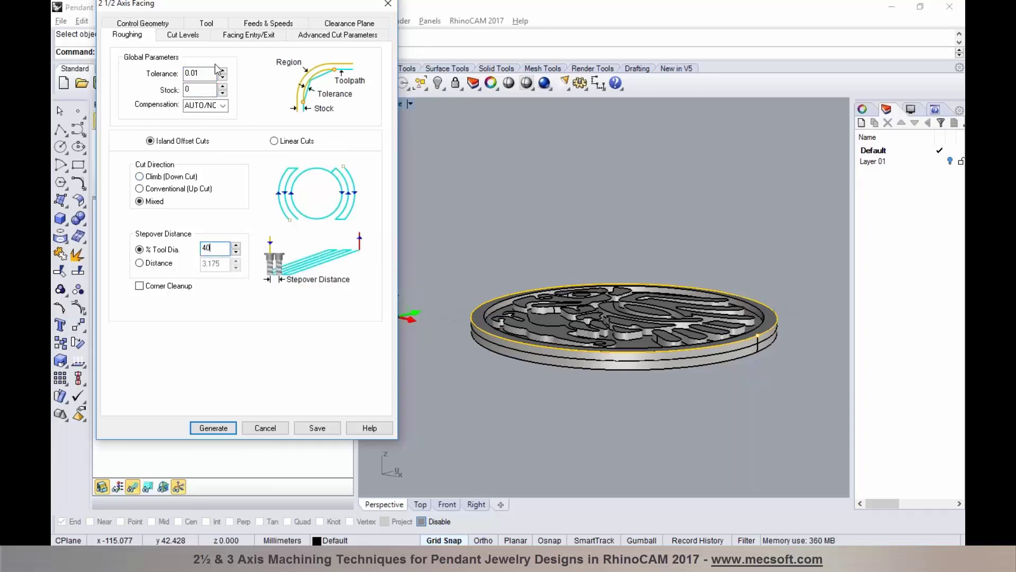
pyautogui.click(197, 37)
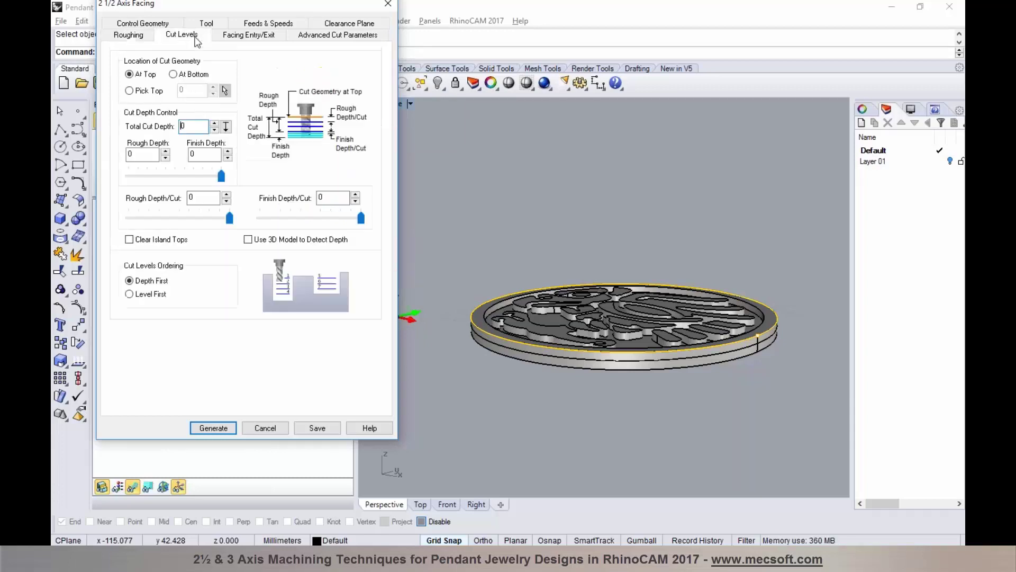
pyautogui.click(174, 75)
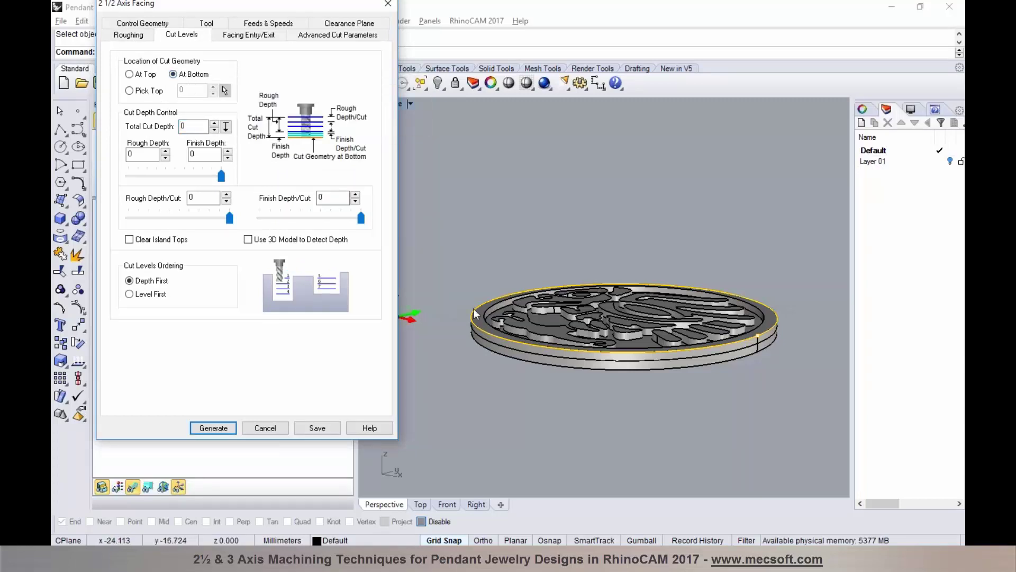
pyautogui.scroll(5, 476, 311)
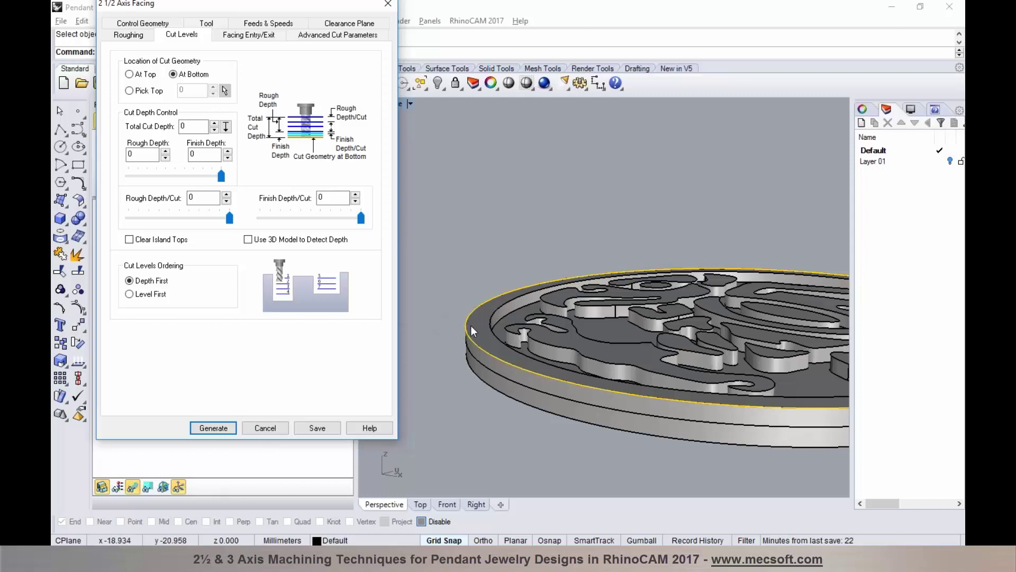
pyautogui.scroll(2, 469, 326)
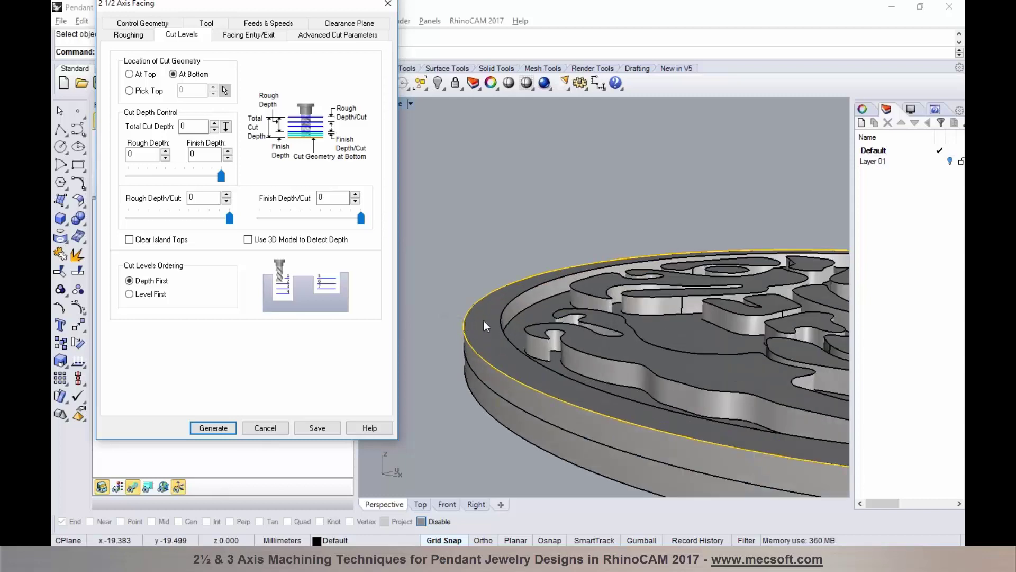
pyautogui.scroll(-1, 474, 317)
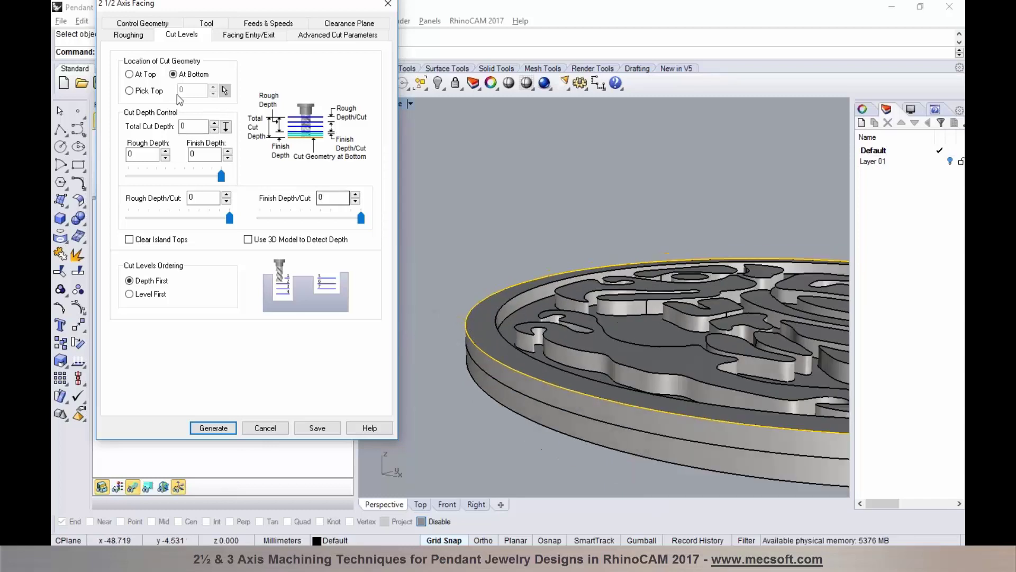
pyautogui.moveTo(193, 127)
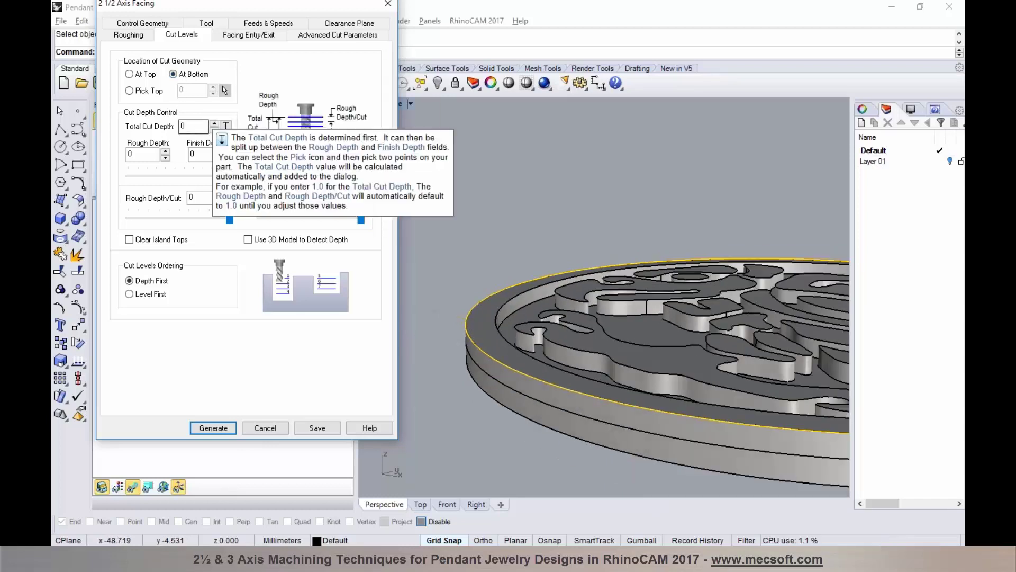
# Check the facing entry and exit motions and generate the facing toolpath over the pendant.
pyautogui.click(231, 40)
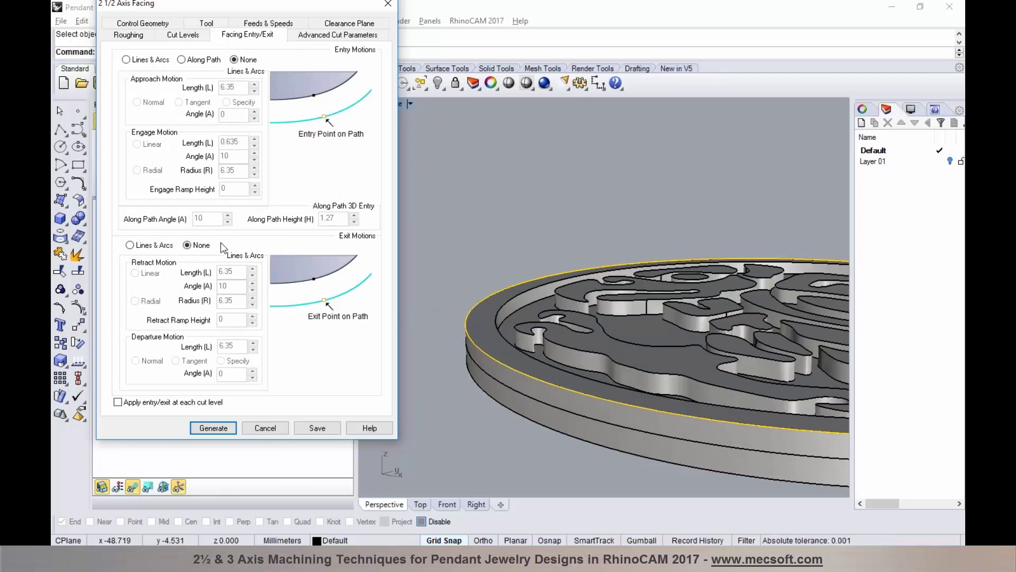
pyautogui.click(218, 428)
pyautogui.scroll(-3, 475, 284)
pyautogui.moveTo(550, 328); pyautogui.dragTo(579, 309, button='right')
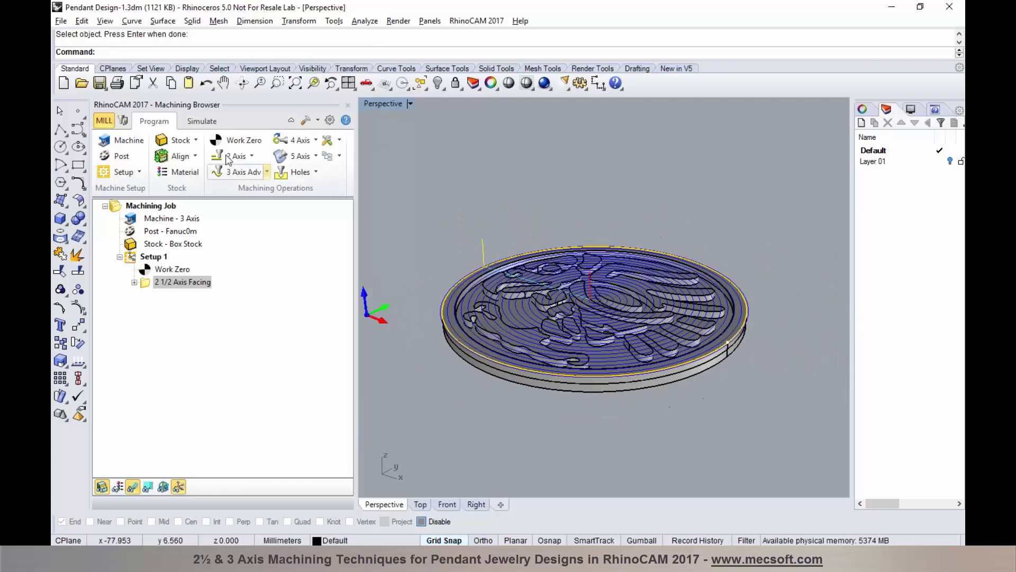
# Simulate the facing operation slowly, speed it up, run it to the end, and hide the toolpath to inspect the cut stock.
pyautogui.click(200, 121)
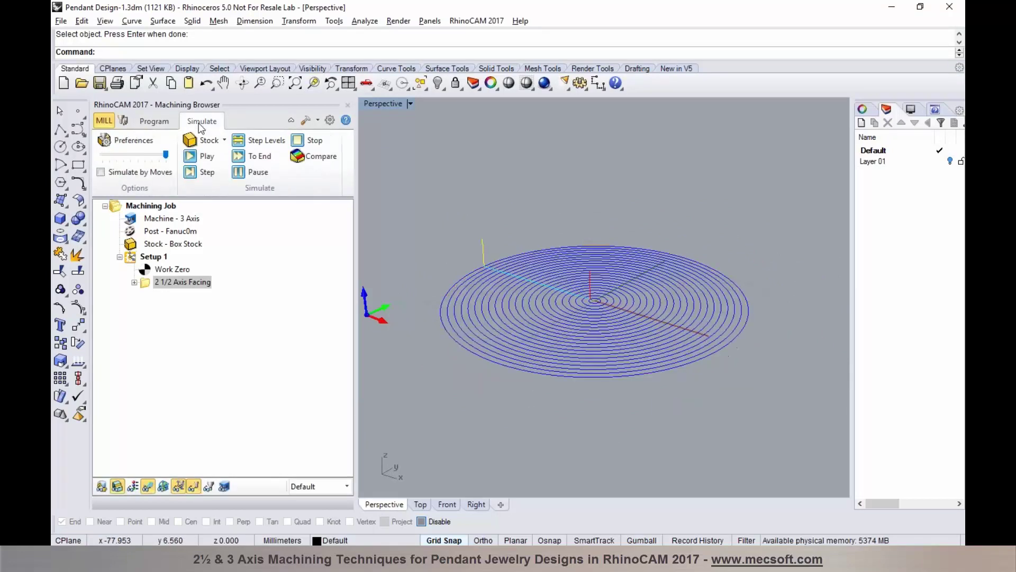
pyautogui.moveTo(109, 153); pyautogui.dragTo(102, 155)
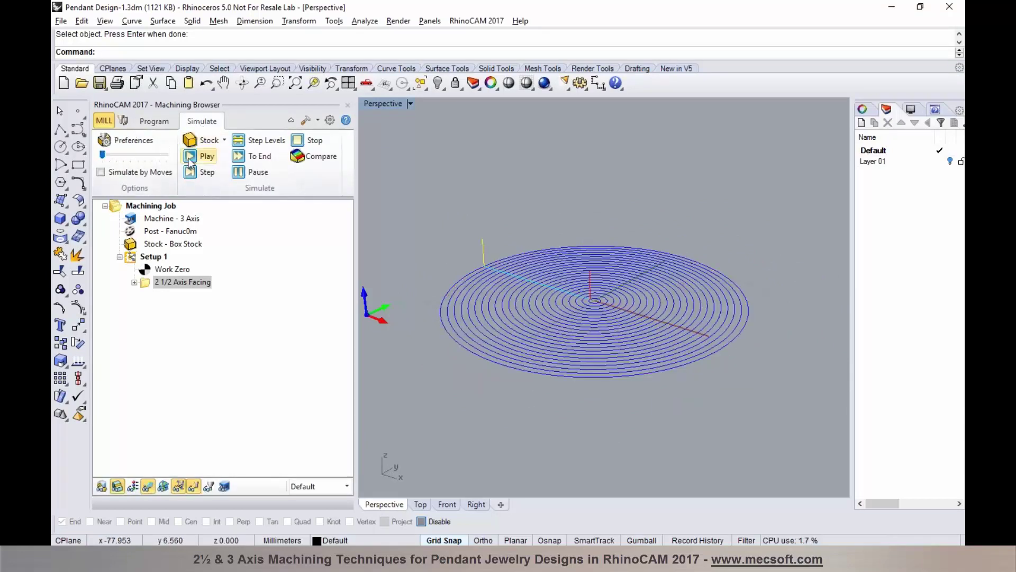
pyautogui.click(191, 158)
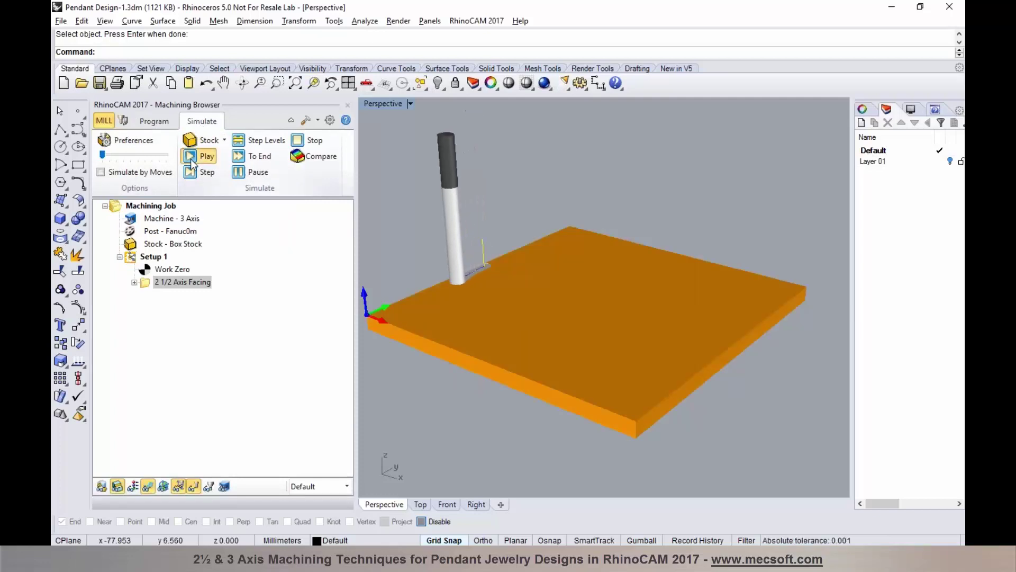
pyautogui.moveTo(106, 155); pyautogui.dragTo(139, 157)
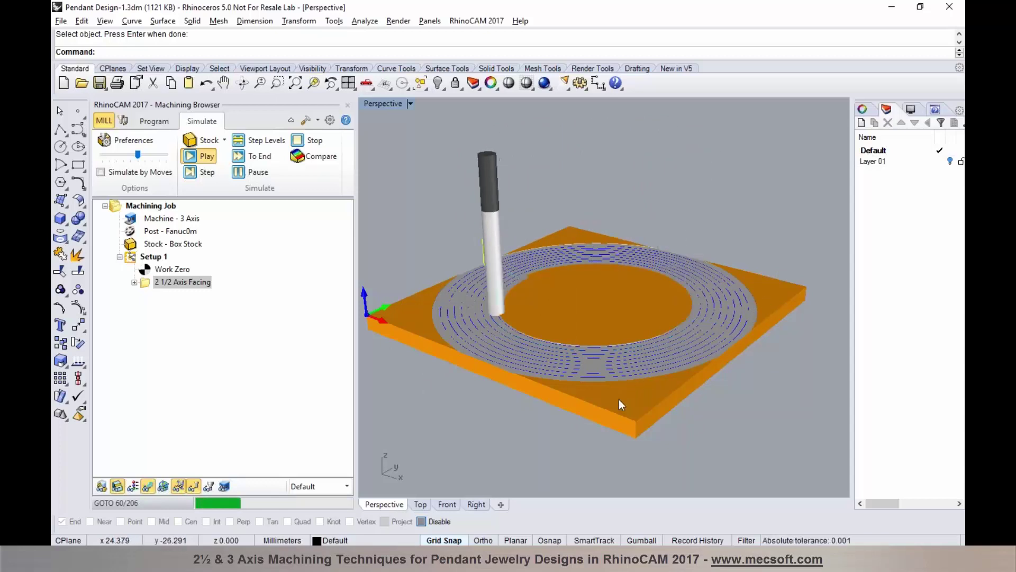
pyautogui.click(250, 156)
pyautogui.click(148, 486)
pyautogui.scroll(5, 569, 308)
pyautogui.scroll(-5, 571, 312)
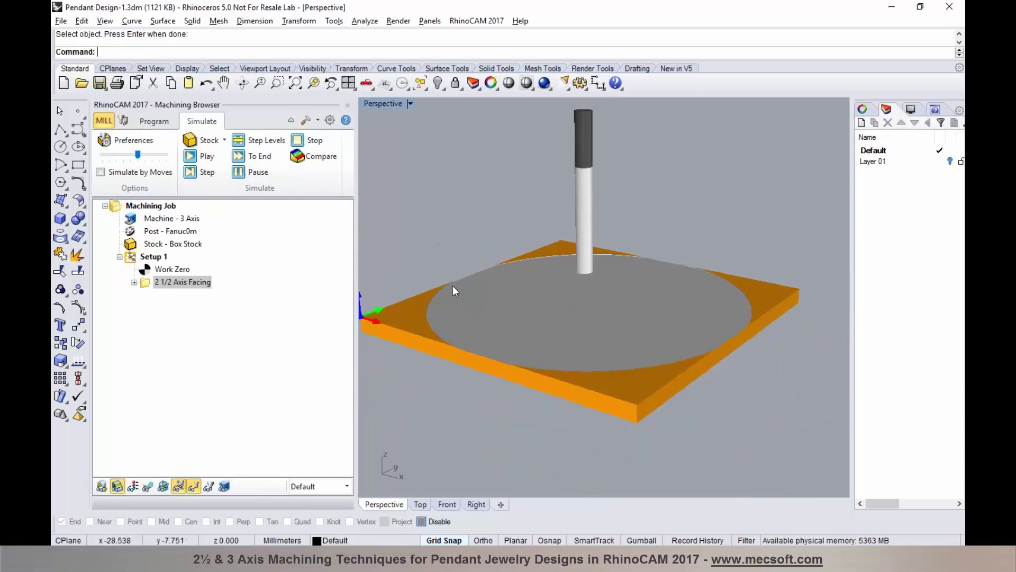
# Return to programming the job, inspect the pendant's raised details and hide the stock.
pyautogui.click(154, 121)
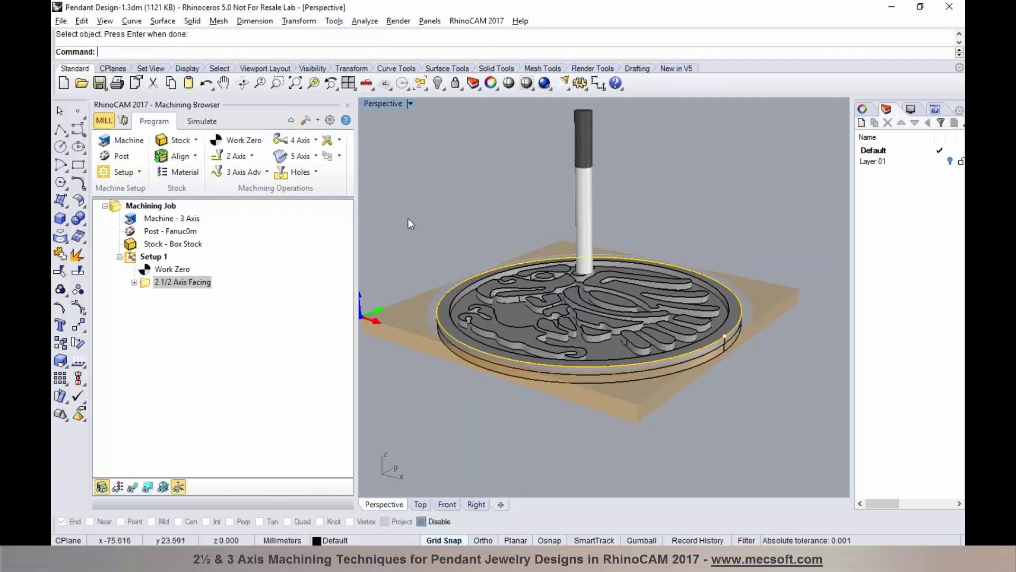
pyautogui.scroll(5, 471, 303)
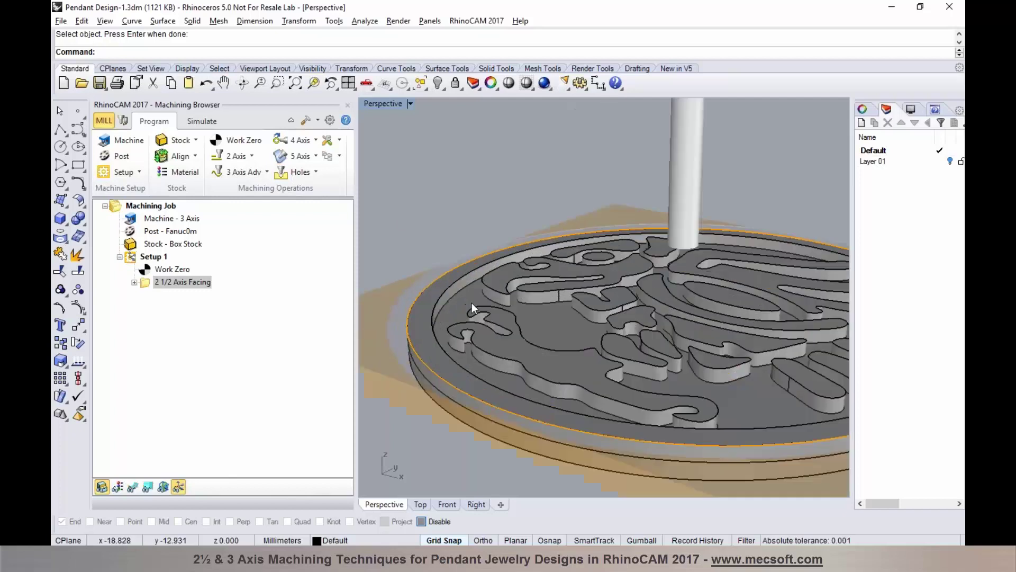
pyautogui.scroll(-3, 487, 285)
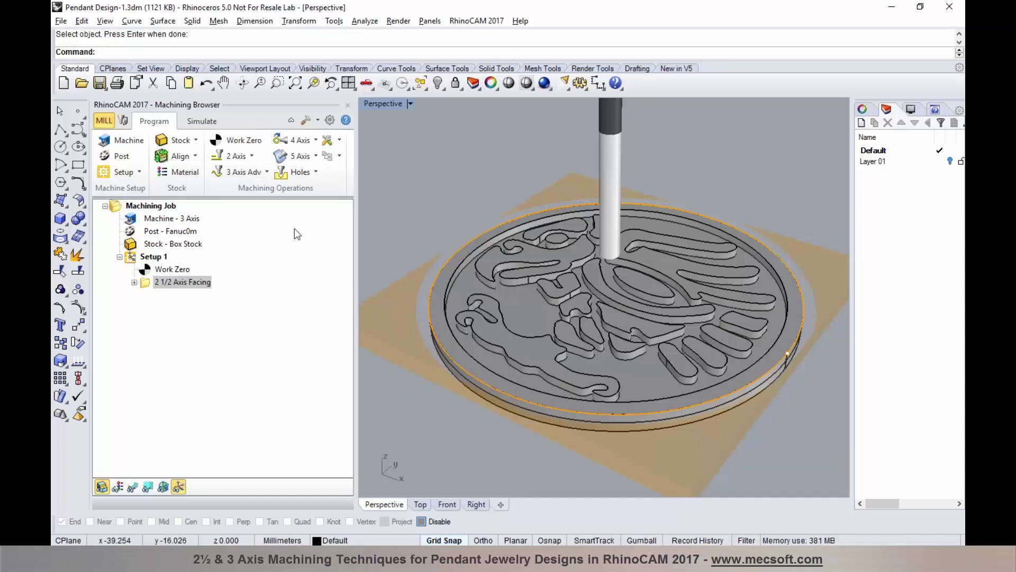
pyautogui.click(102, 488)
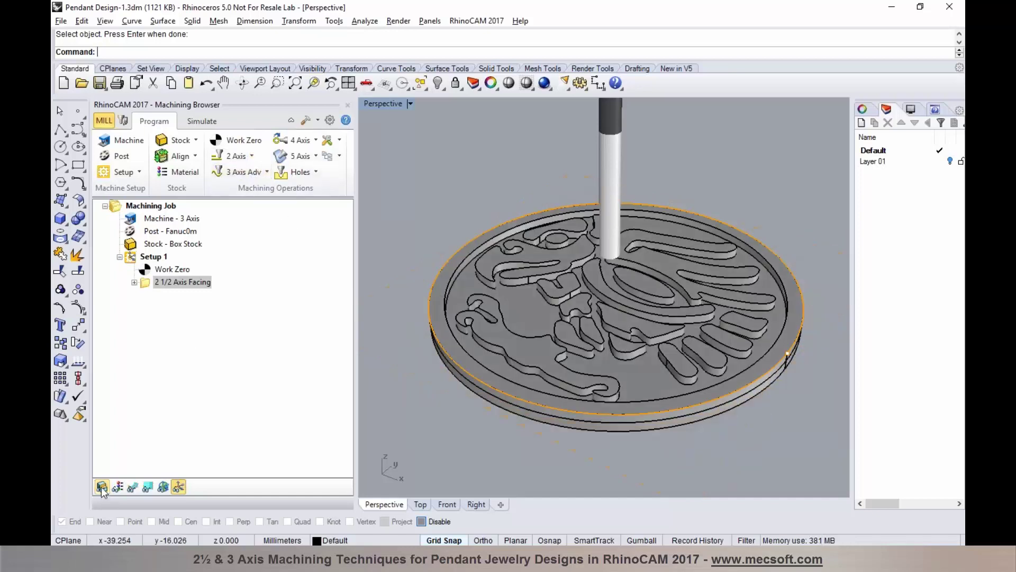
# Start a 2½ Axis Pocketing operation and select all curves with selcrv, excluding the pendant's outer top curve, as machining regions.
pyautogui.click(246, 158)
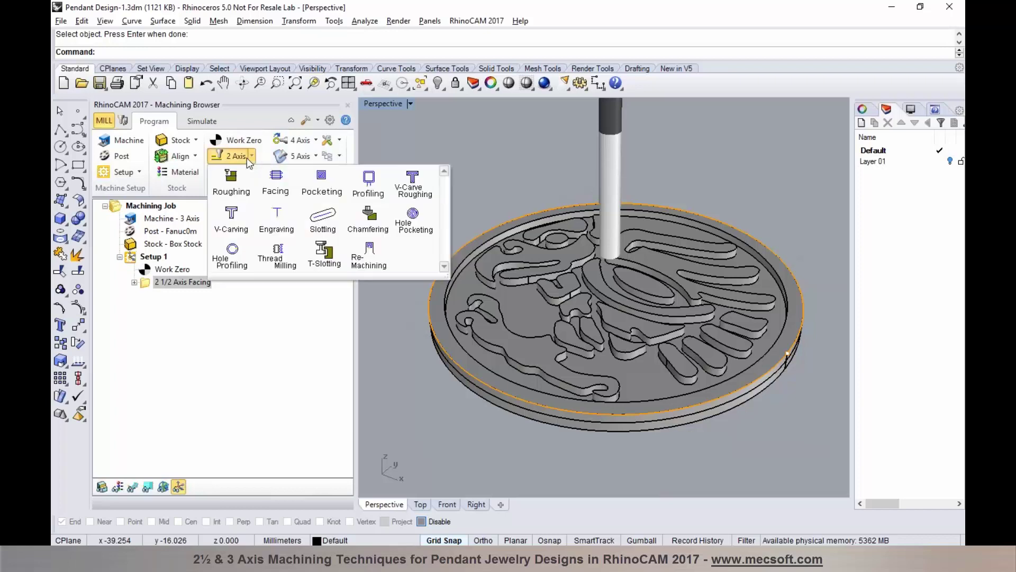
pyautogui.click(319, 193)
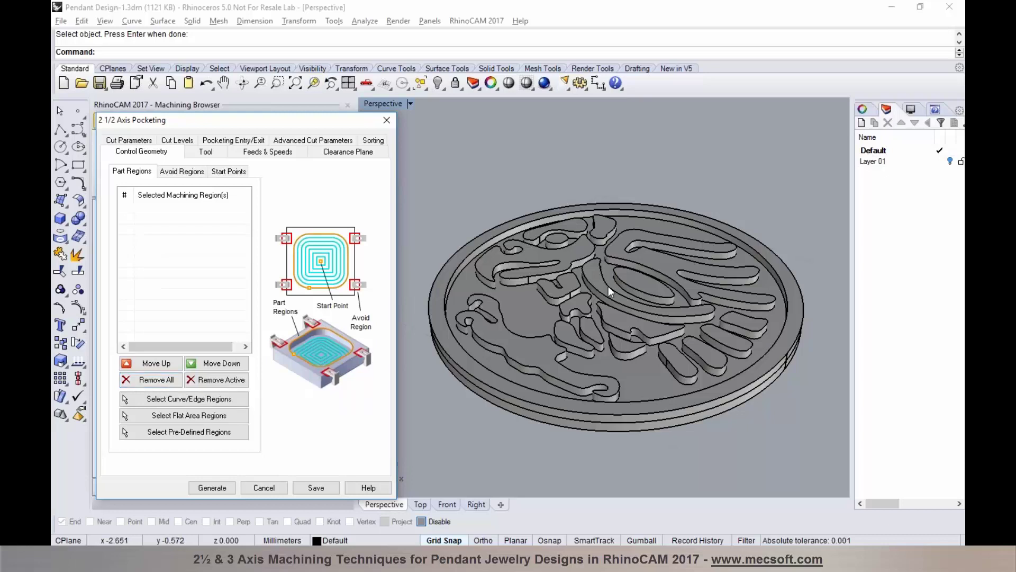
pyautogui.click(222, 406)
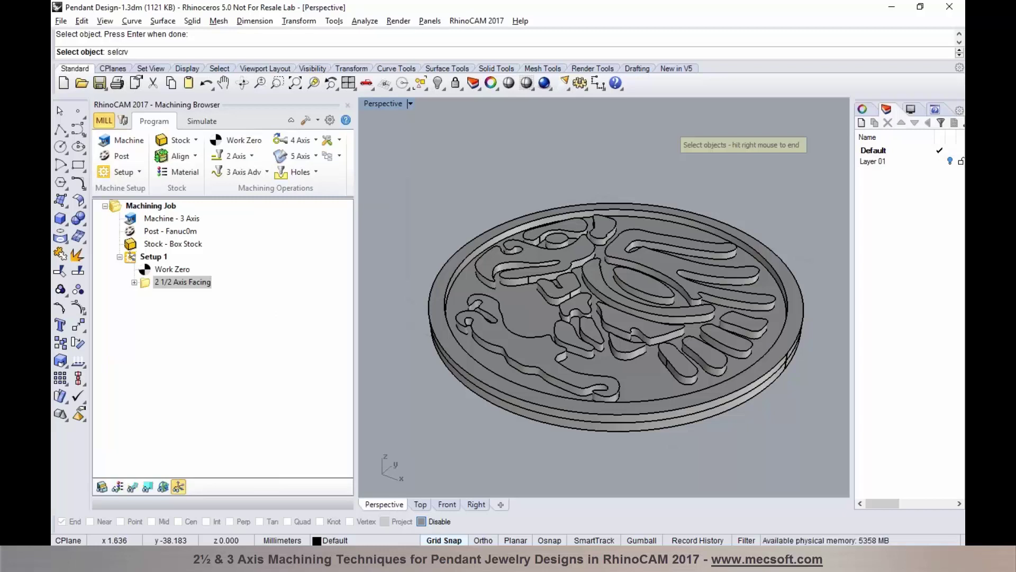
pyautogui.write('selcrv')
pyautogui.press('Return')
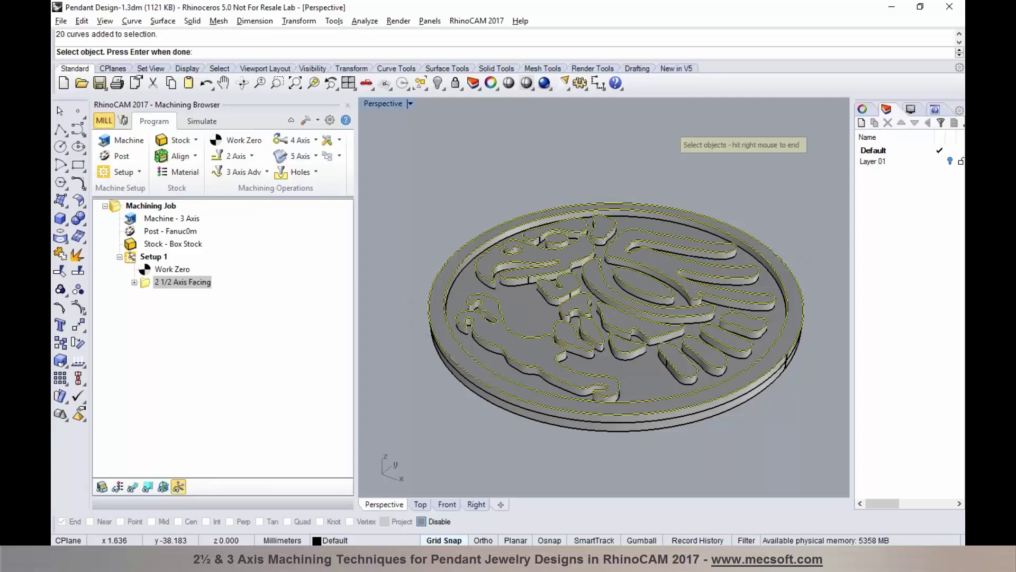
pyautogui.click(531, 405)
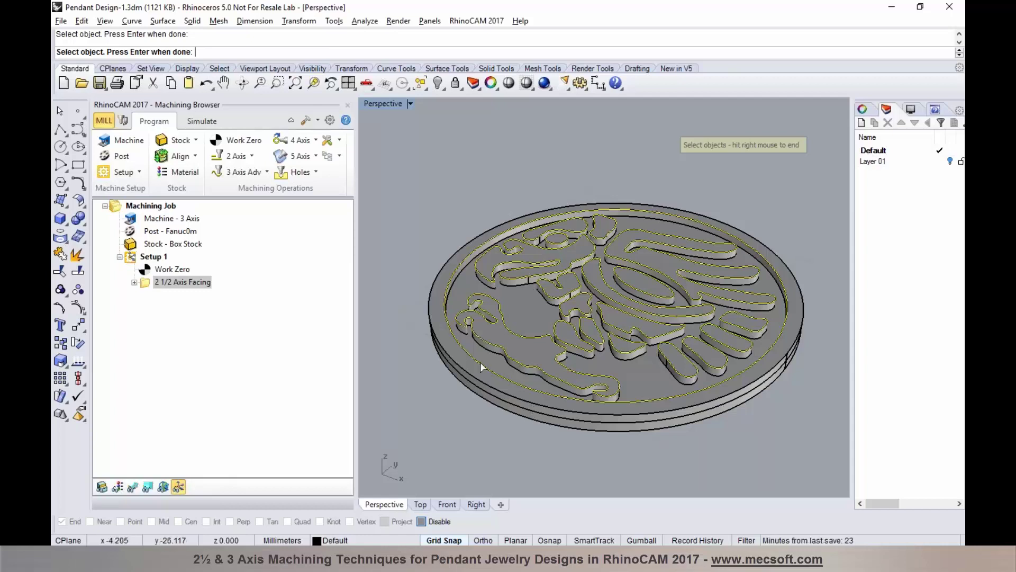
pyautogui.rightClick(495, 389)
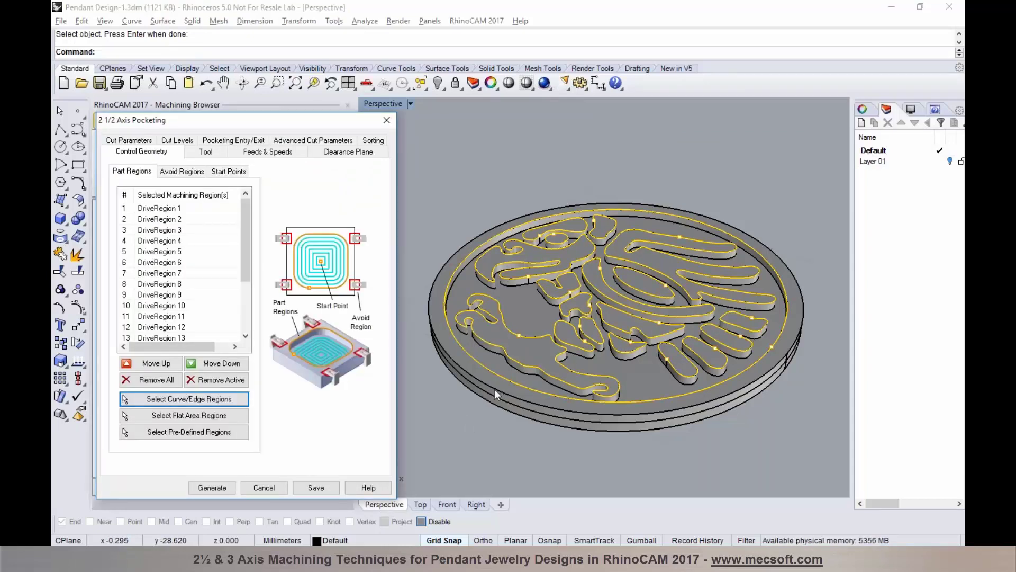
# Choose the FLATMILL - 1 MM tool for the pocketing operation and check its cut parameters.
pyautogui.click(205, 152)
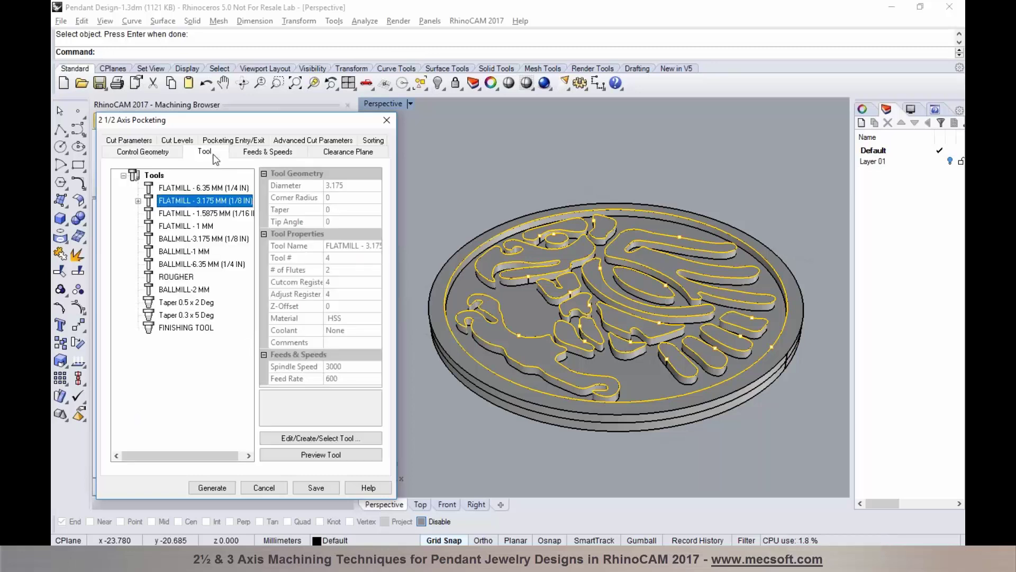
pyautogui.click(201, 226)
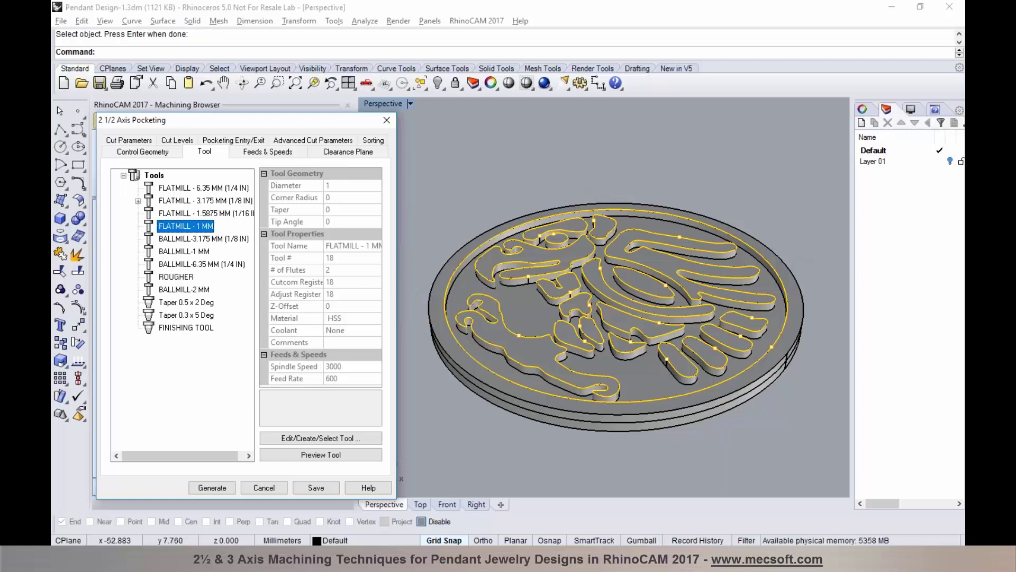
pyautogui.click(125, 141)
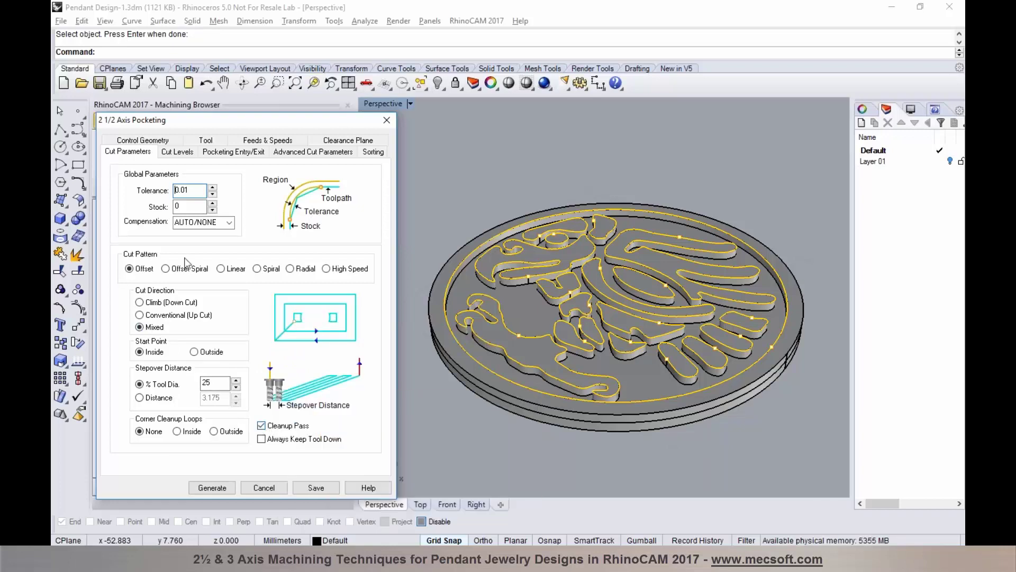
# Set the total cut depth to 1.38368 by snapping to both ends of a raised detail's vertical edge, and the rough depth per cut to 0.691838.
pyautogui.click(175, 151)
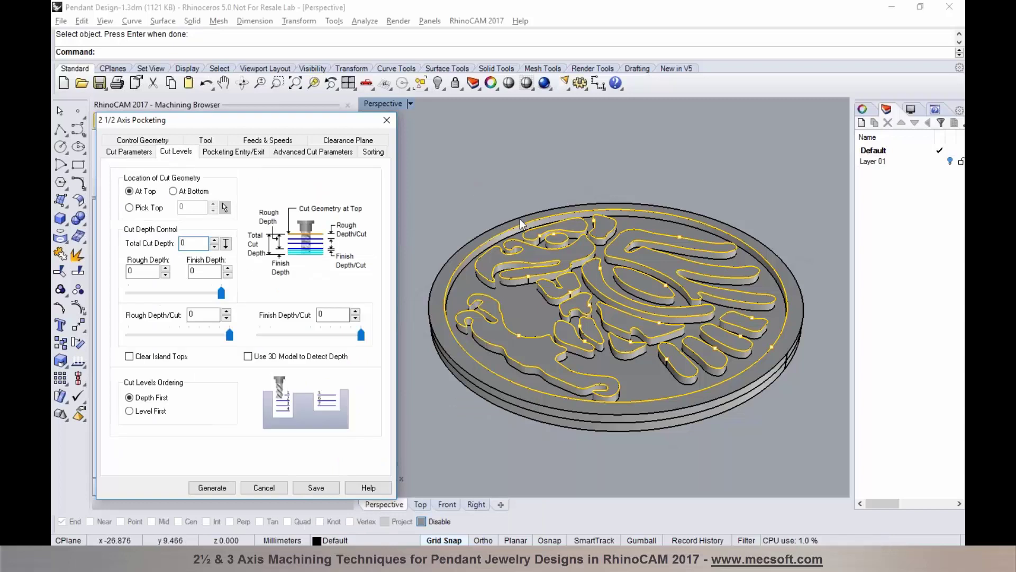
pyautogui.scroll(5, 530, 273)
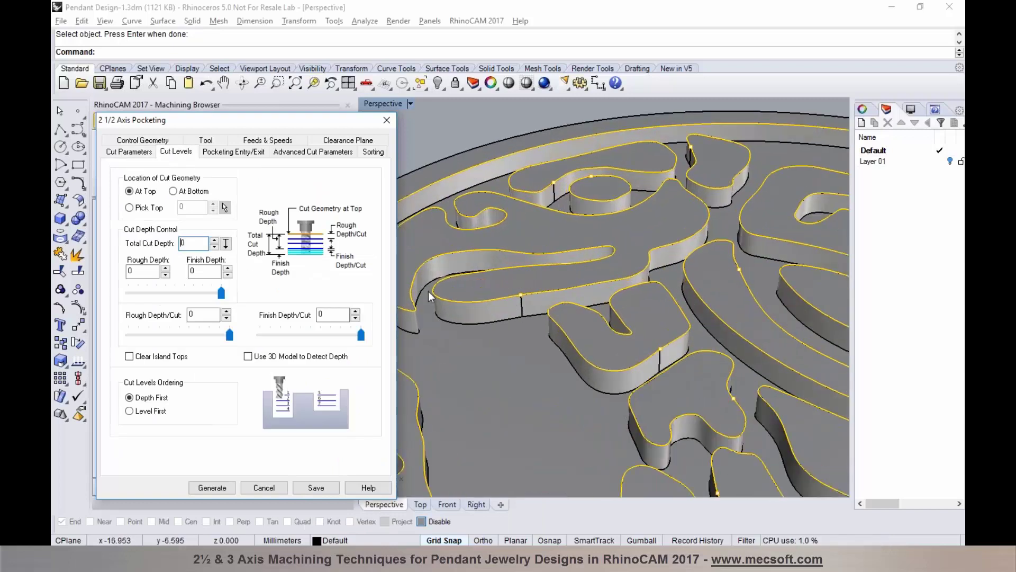
pyautogui.click(227, 245)
pyautogui.click(422, 521)
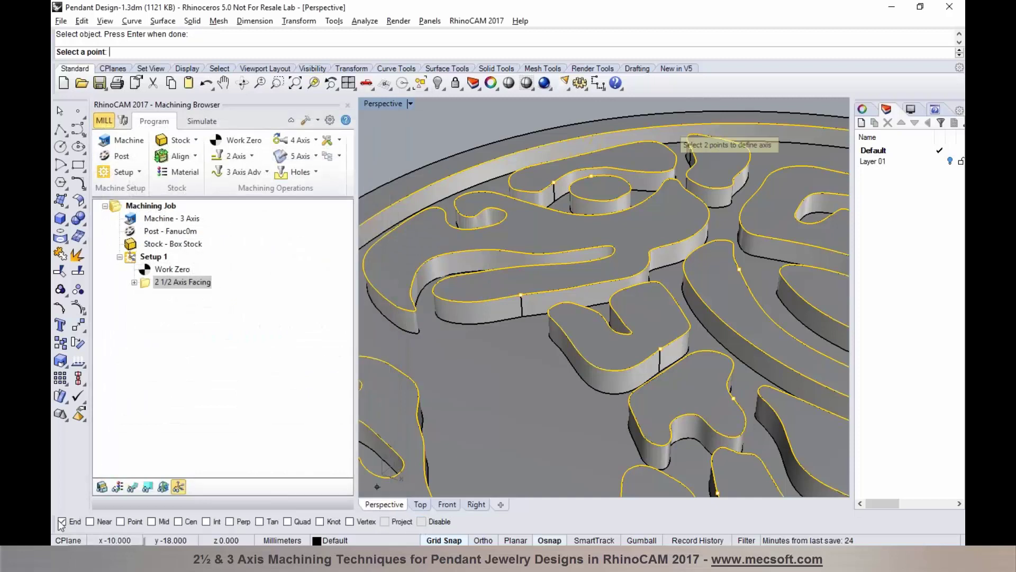
pyautogui.click(434, 541)
pyautogui.click(522, 295)
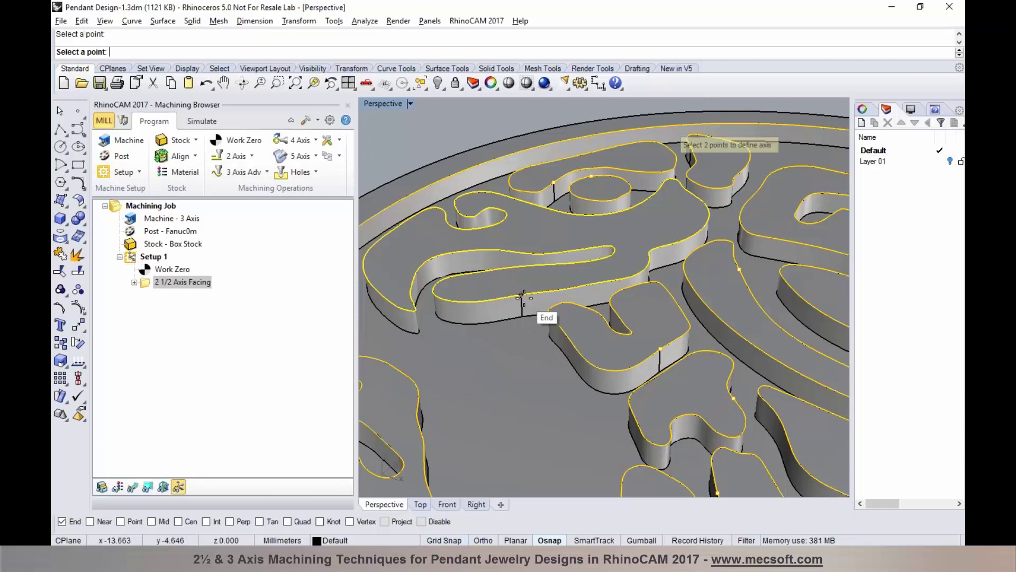
pyautogui.click(523, 315)
pyautogui.scroll(-5, 529, 290)
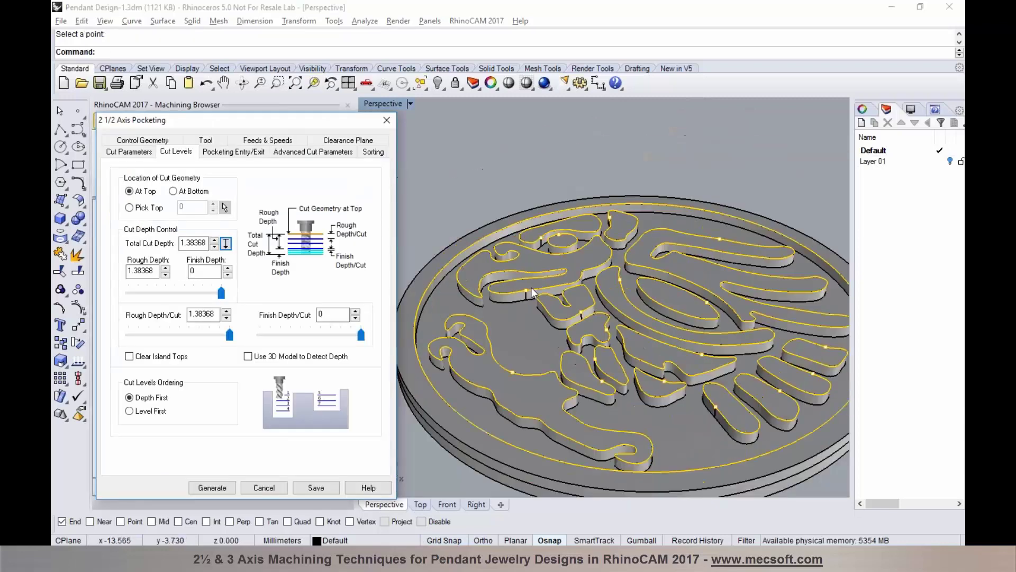
pyautogui.moveTo(226, 338); pyautogui.dragTo(181, 338)
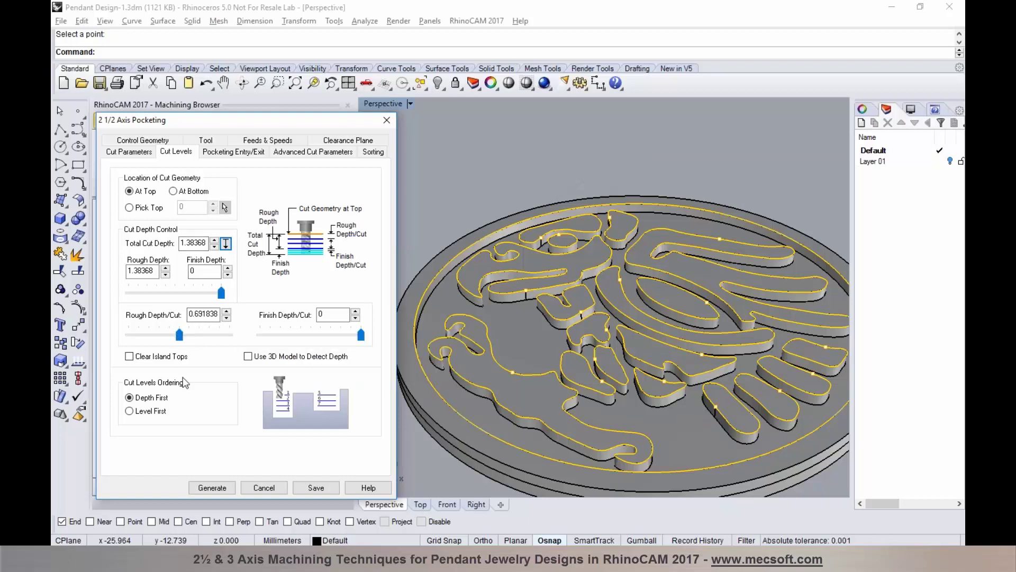
pyautogui.moveTo(268, 357)
# Review the pocketing entry/exit, advanced cut and sorting settings, and generate the pocketing toolpath.
pyautogui.click(240, 155)
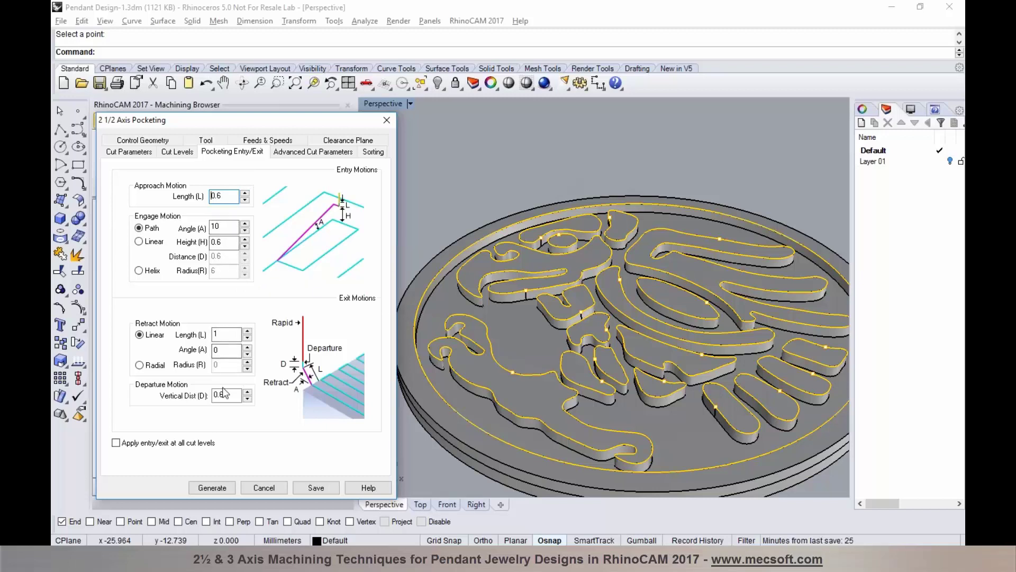
pyautogui.click(285, 155)
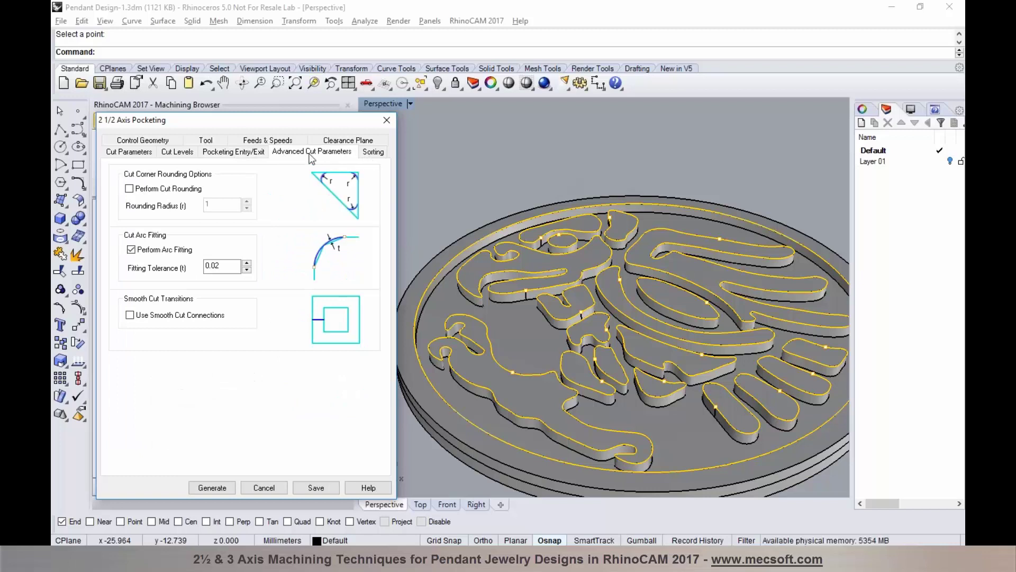
pyautogui.click(373, 153)
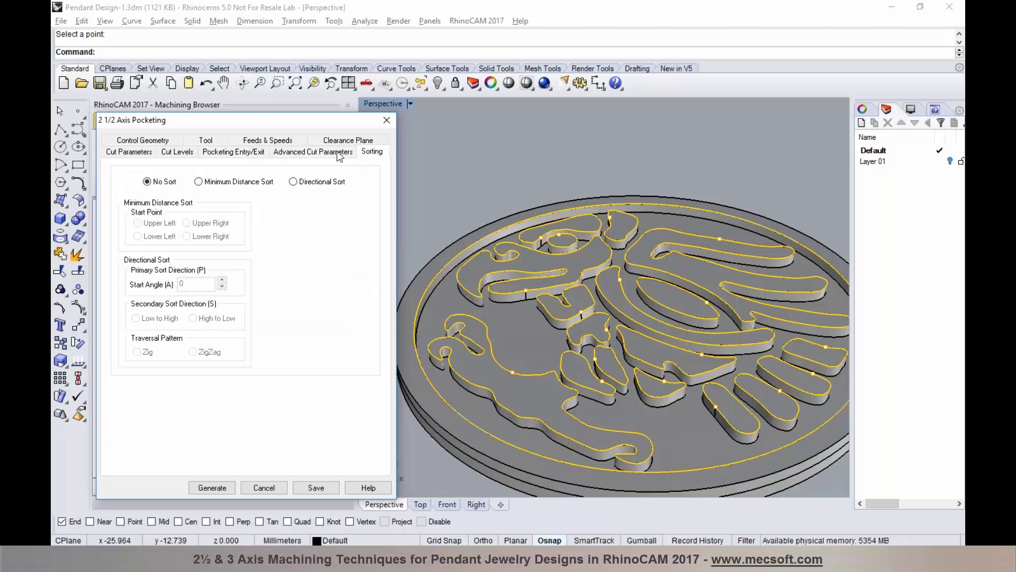
pyautogui.click(212, 488)
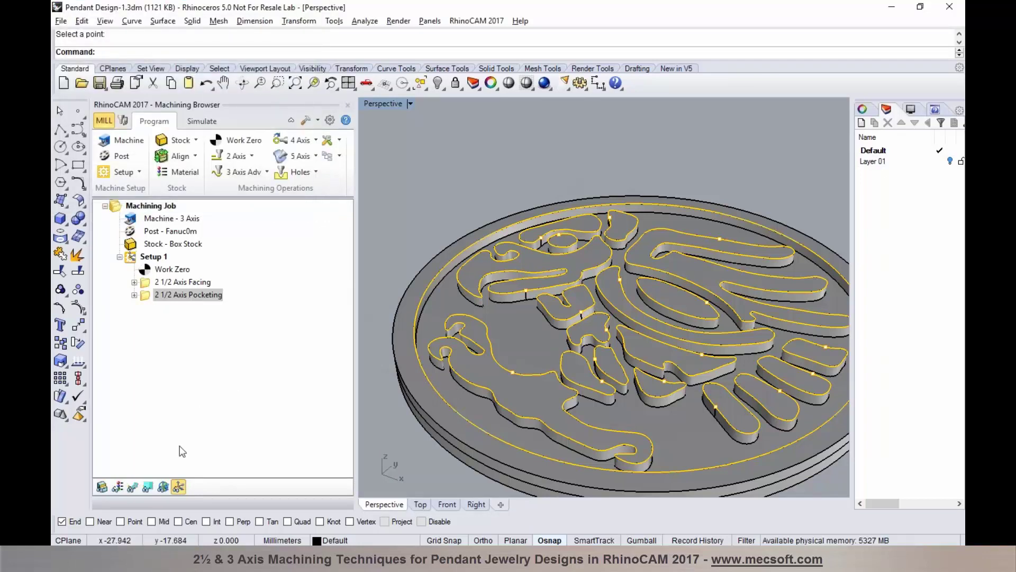
# Display the pocketing toolpath and inspect it around the pendant's raised details.
pyautogui.click(133, 486)
pyautogui.scroll(-2, 457, 332)
pyautogui.moveTo(456, 332); pyautogui.dragTo(504, 328, button='right')
pyautogui.scroll(3, 495, 360)
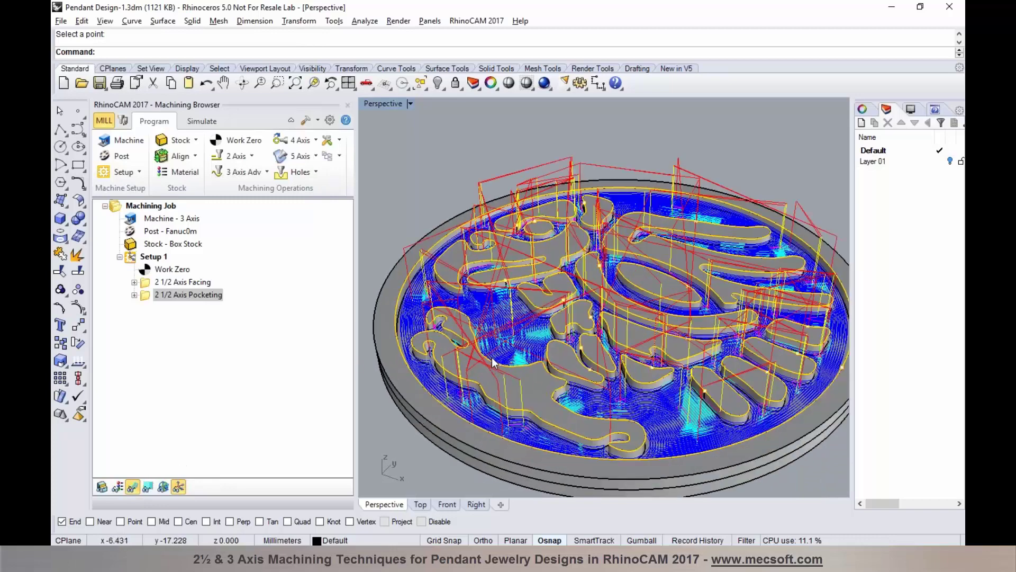
pyautogui.moveTo(640, 382)
pyautogui.mouseDown(button='right')
pyautogui.moveTo(641, 402)
pyautogui.moveTo(639, 372)
pyautogui.mouseUp(button='right')
pyautogui.scroll(-4, 639, 372)
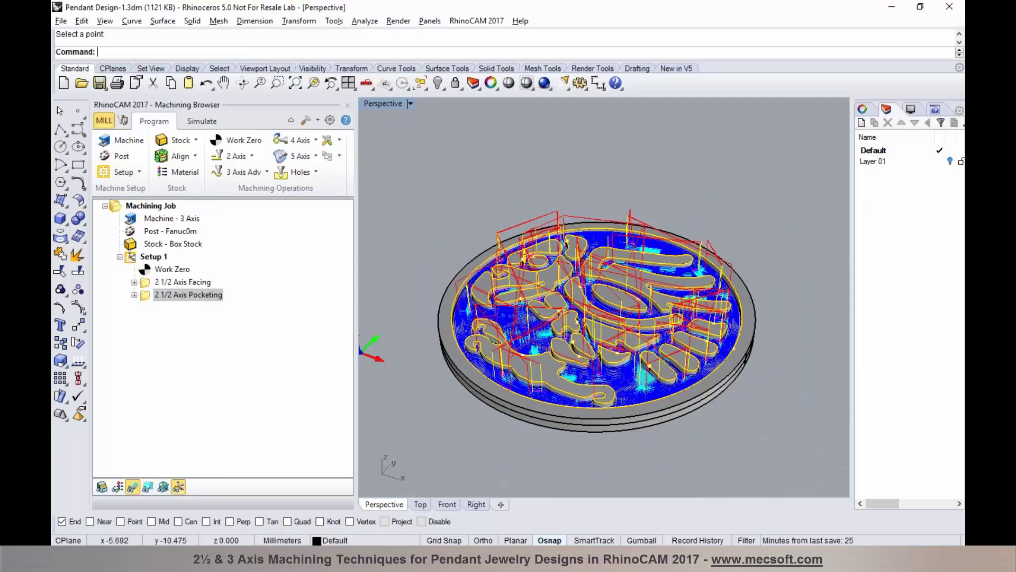
pyautogui.scroll(2, 530, 340)
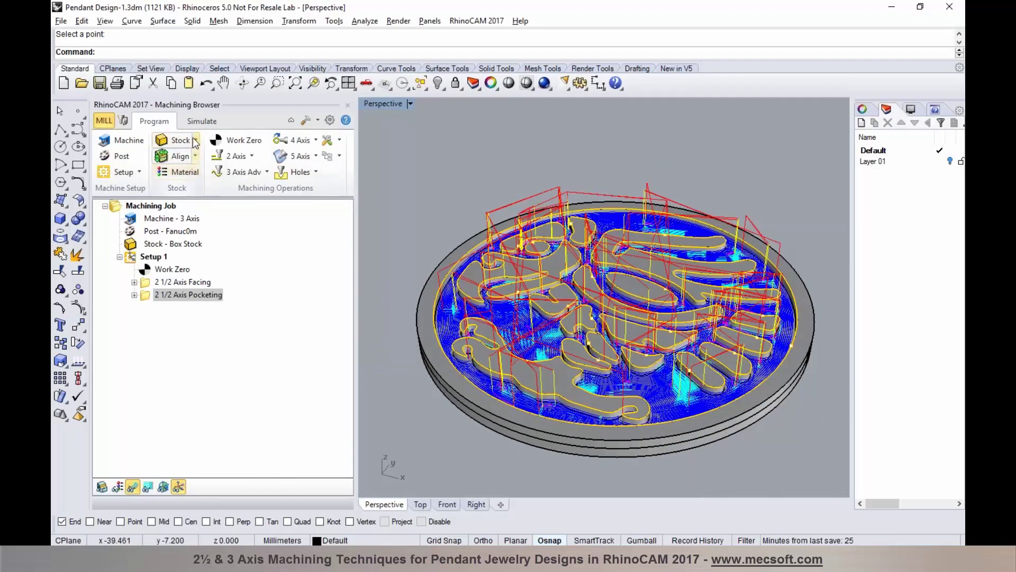
# Simulate the pocketing operation with the toolpath hidden, increasing the simulation speed while watching the cuts.
pyautogui.click(195, 123)
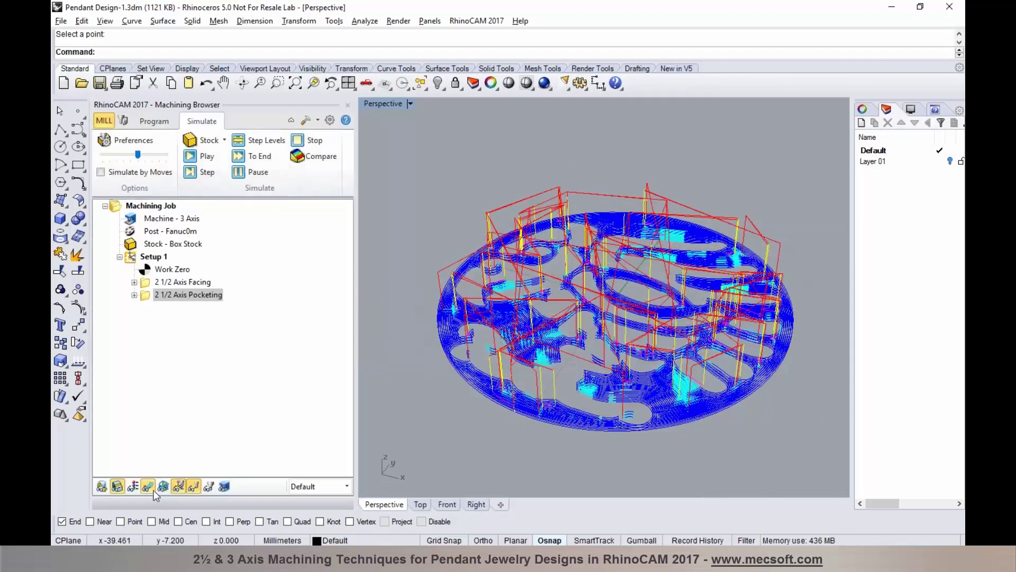
pyautogui.click(153, 490)
pyautogui.click(200, 157)
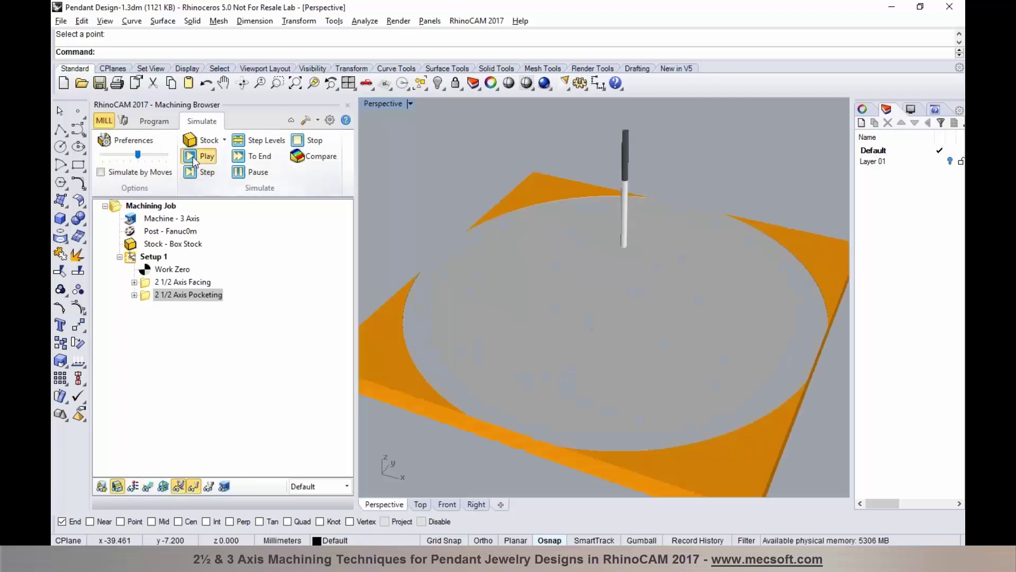
pyautogui.moveTo(138, 155); pyautogui.dragTo(153, 156)
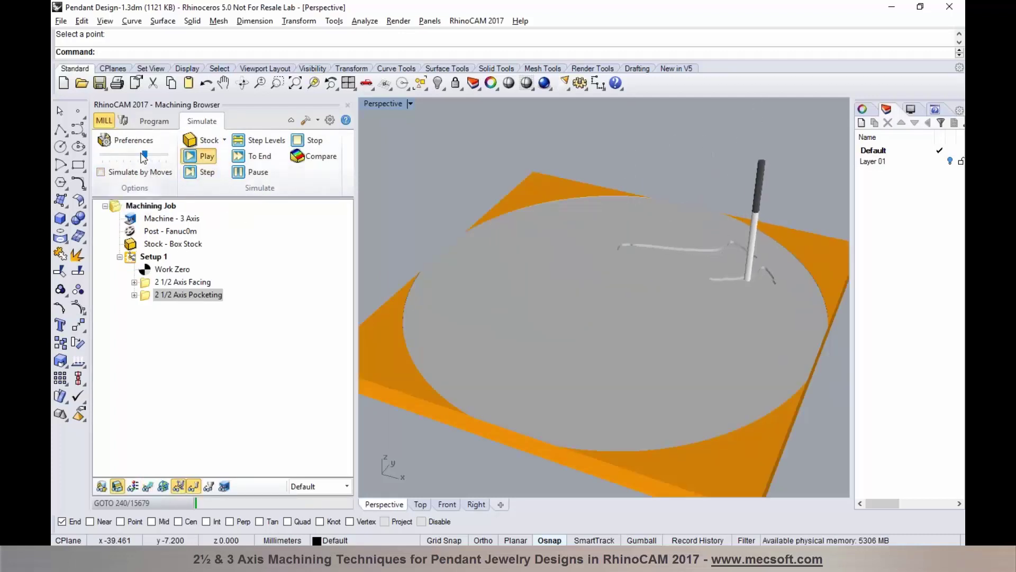
pyautogui.moveTo(561, 302); pyautogui.dragTo(548, 311, button='right')
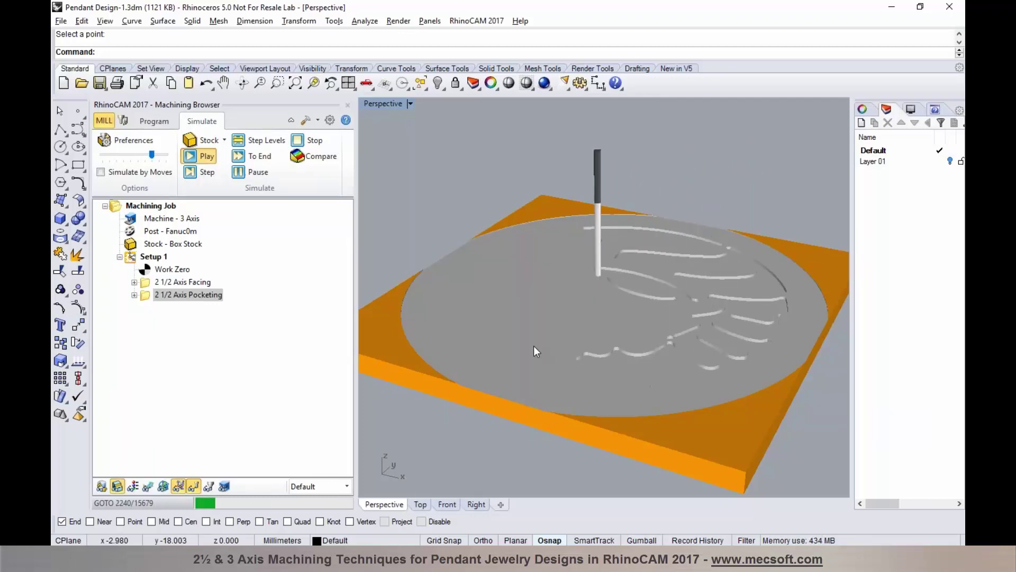
pyautogui.moveTo(540, 315)
pyautogui.mouseDown(button='right')
pyautogui.moveTo(555, 353)
pyautogui.moveTo(548, 322)
pyautogui.mouseUp(button='right')
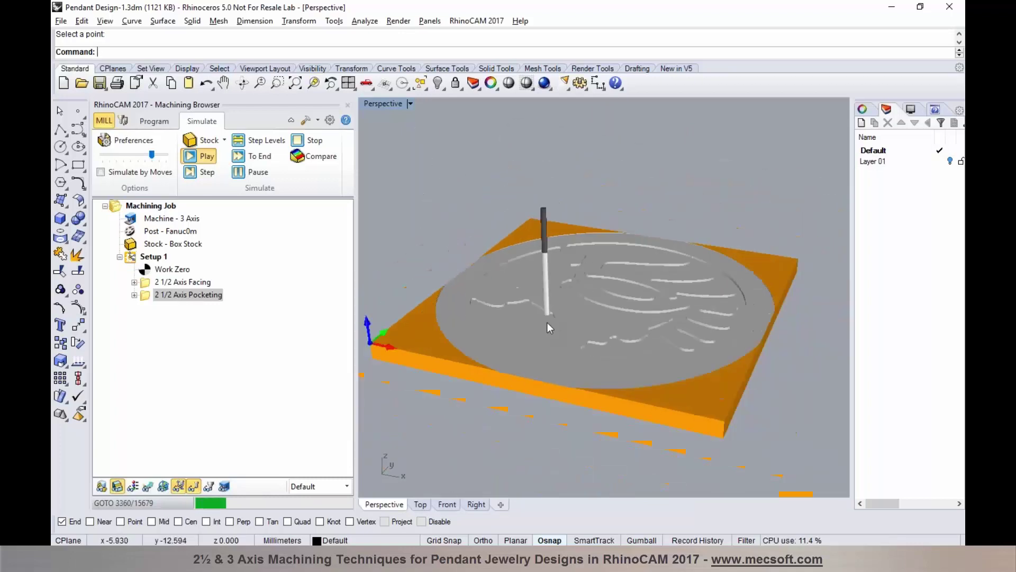
# Pause the pocketing simulation, run it straight to the end and inspect the cut stock up close.
pyautogui.click(241, 176)
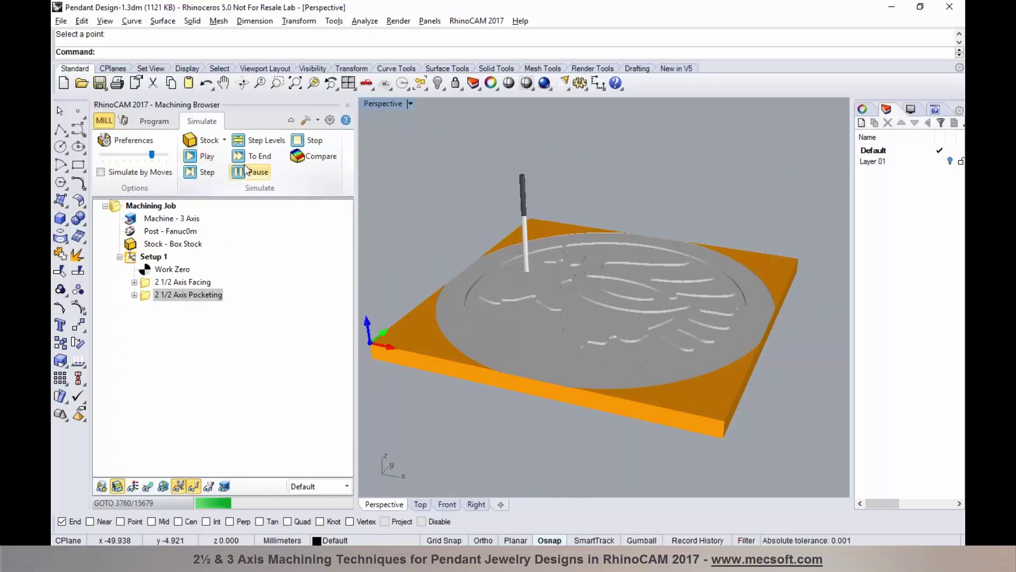
pyautogui.click(246, 158)
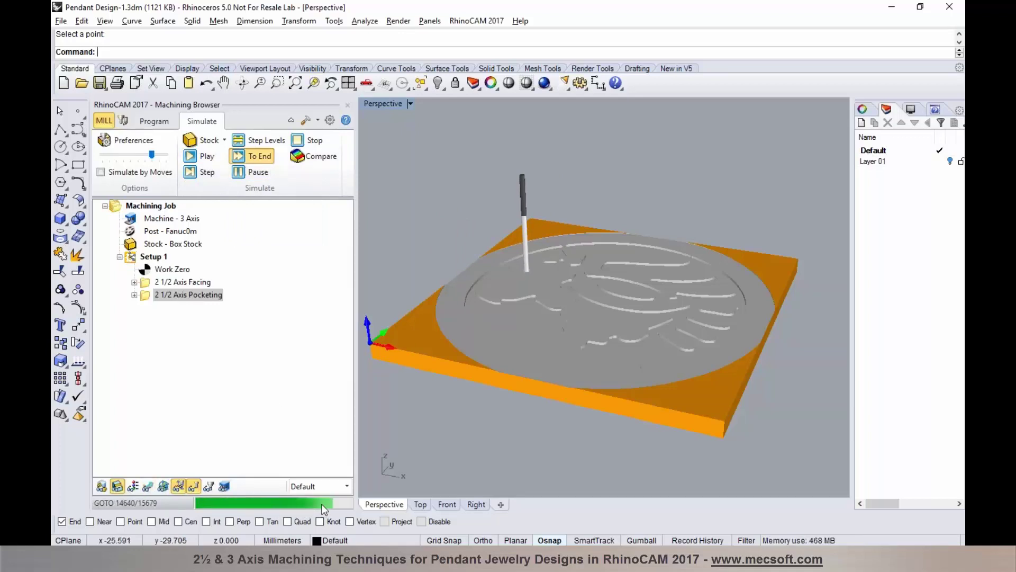
pyautogui.moveTo(587, 429); pyautogui.dragTo(586, 451, button='right')
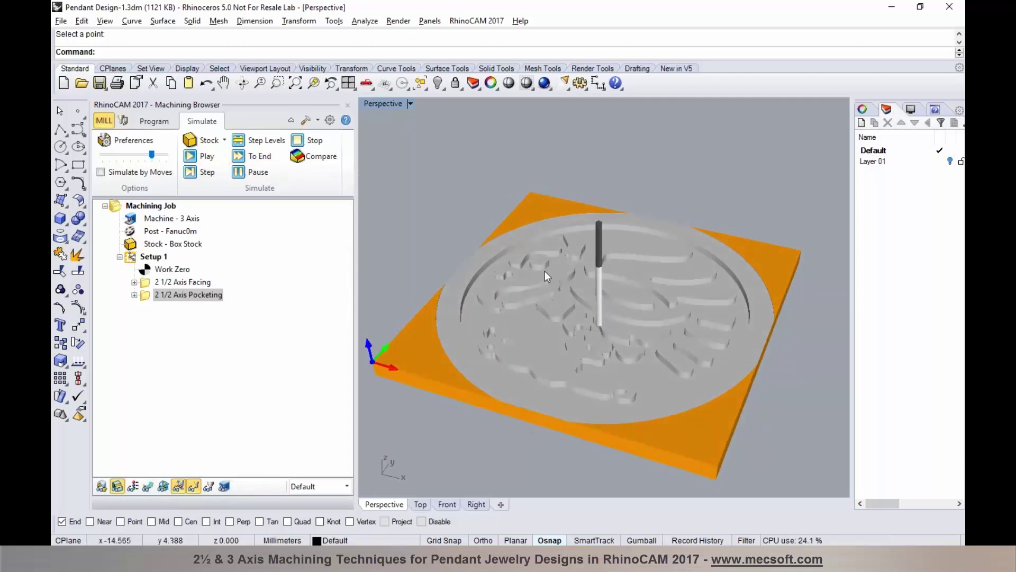
pyautogui.scroll(2, 609, 263)
pyautogui.moveTo(594, 271); pyautogui.dragTo(544, 299, button='right')
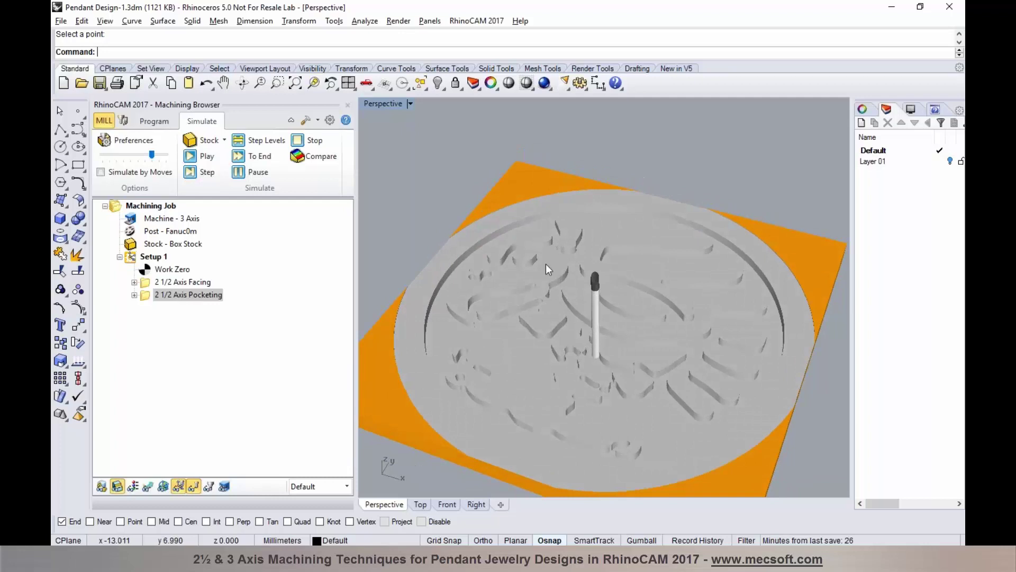
# Return to programming the job, start a 2½ Axis Profiling operation and check its list of preselected drive regions.
pyautogui.click(153, 121)
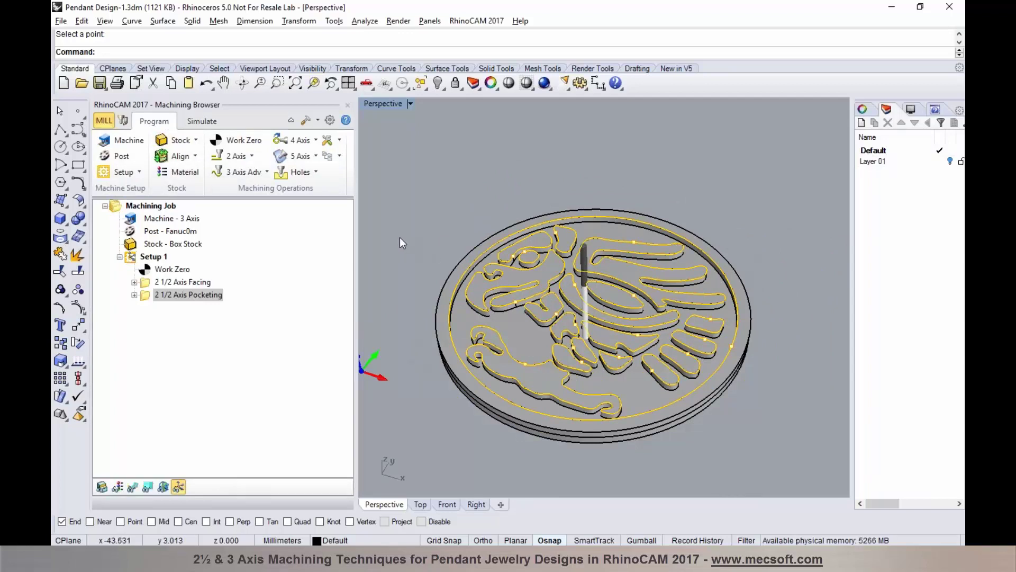
pyautogui.click(250, 156)
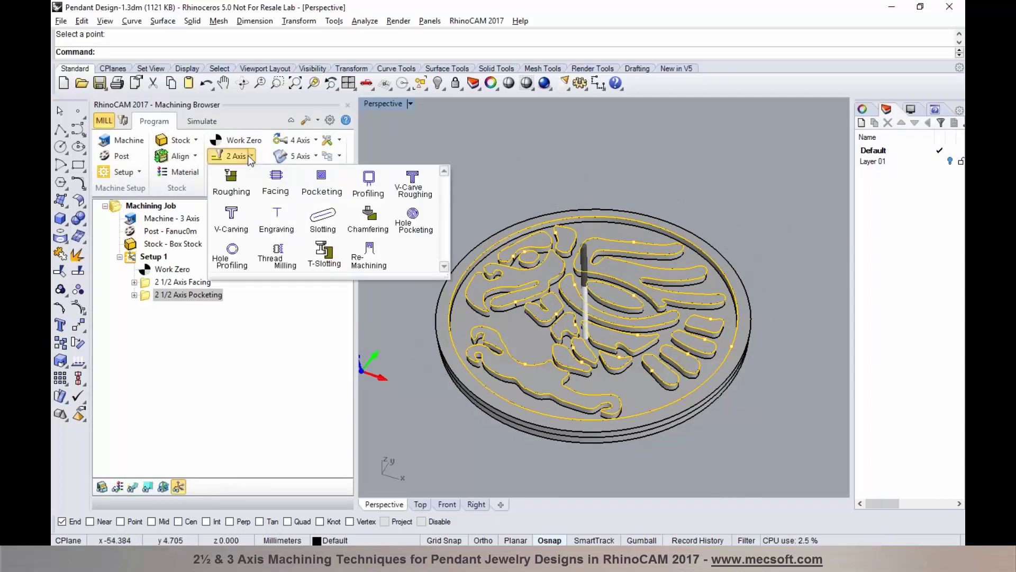
pyautogui.click(373, 185)
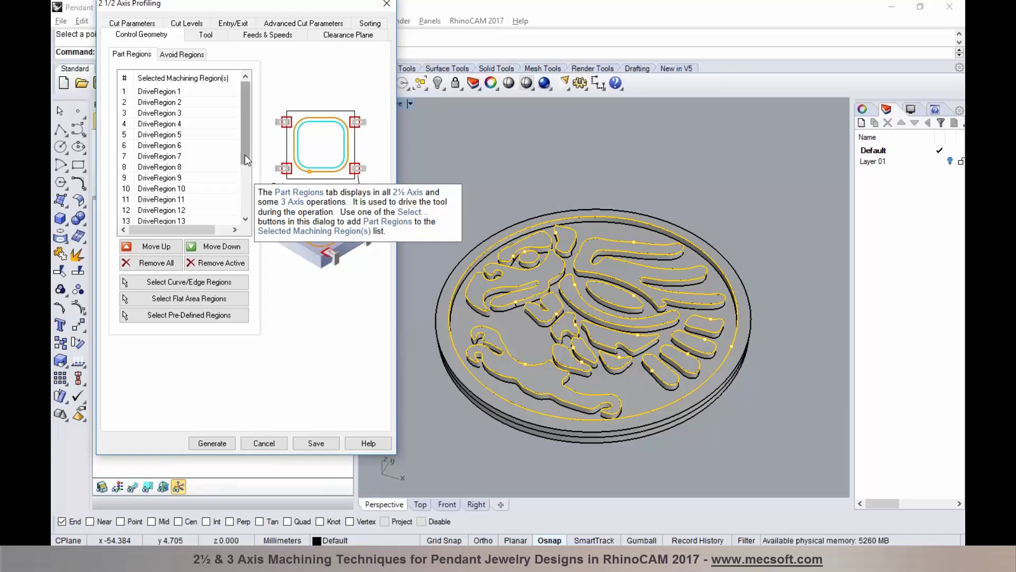
pyautogui.moveTo(244, 155); pyautogui.dragTo(243, 127)
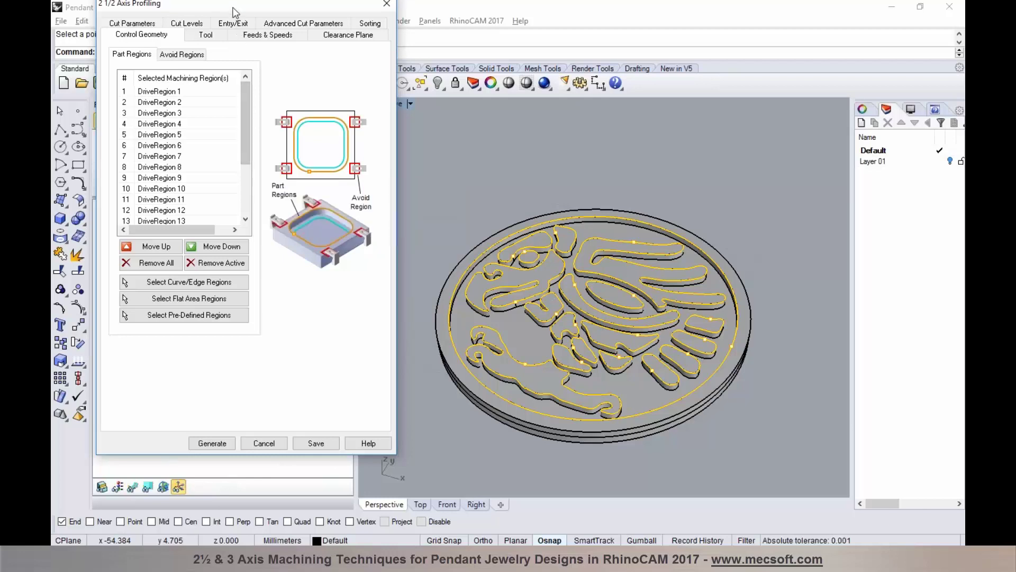
pyautogui.moveTo(232, 6); pyautogui.dragTo(332, 23)
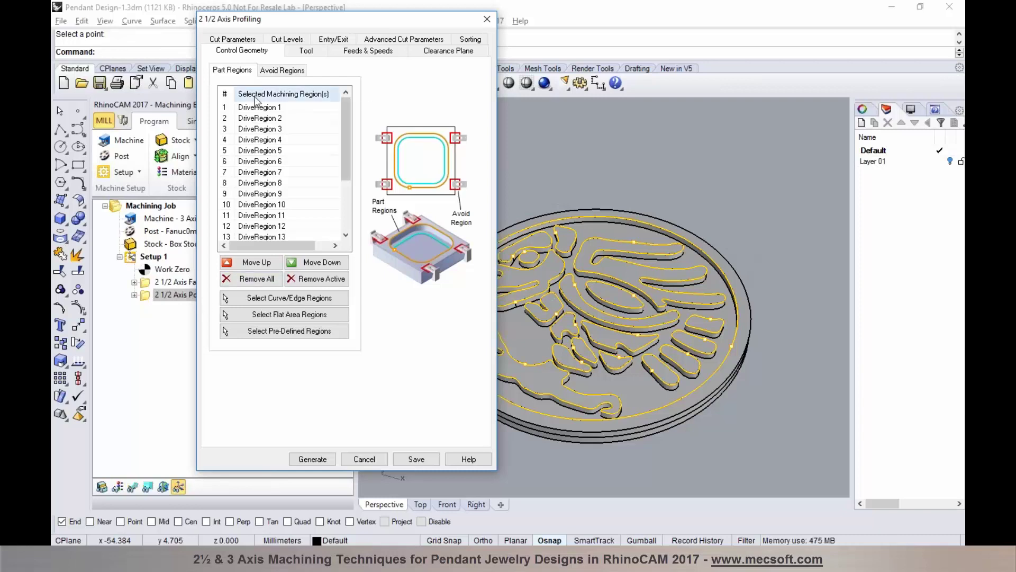
pyautogui.moveTo(261, 202)
pyautogui.moveTo(354, 26); pyautogui.dragTo(274, 26)
pyautogui.moveTo(175, 182)
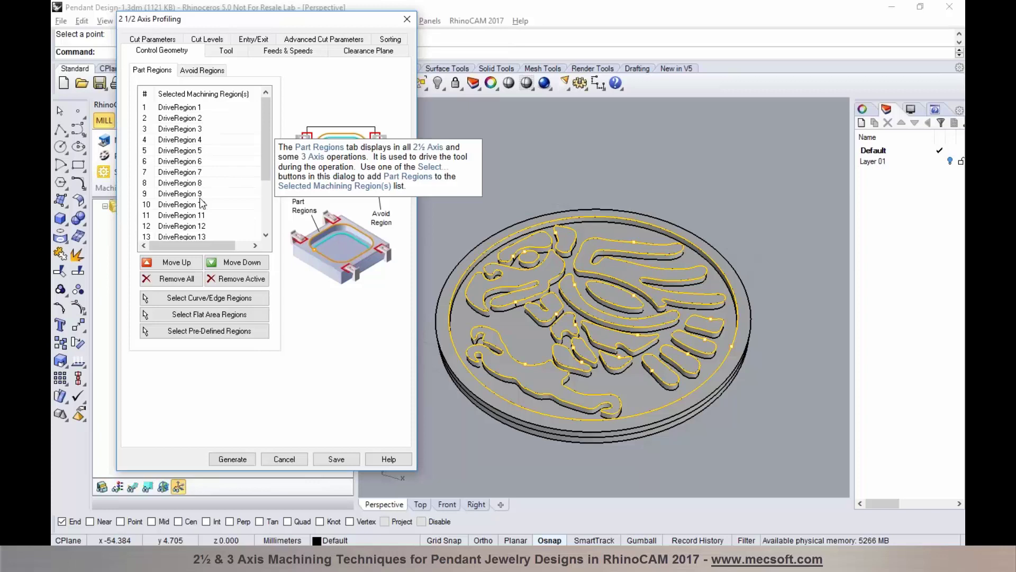
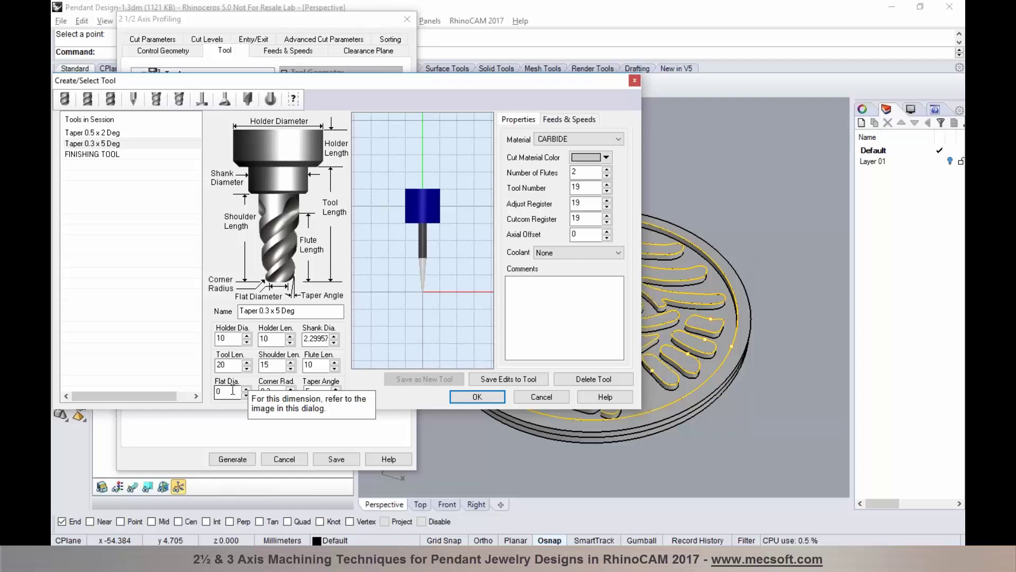
# Compare the chamfer mill, vee mill and tapered tool definitions, review Taper 0.3 x 5 Deg, and leave the tool editor without saving.
pyautogui.click(220, 392)
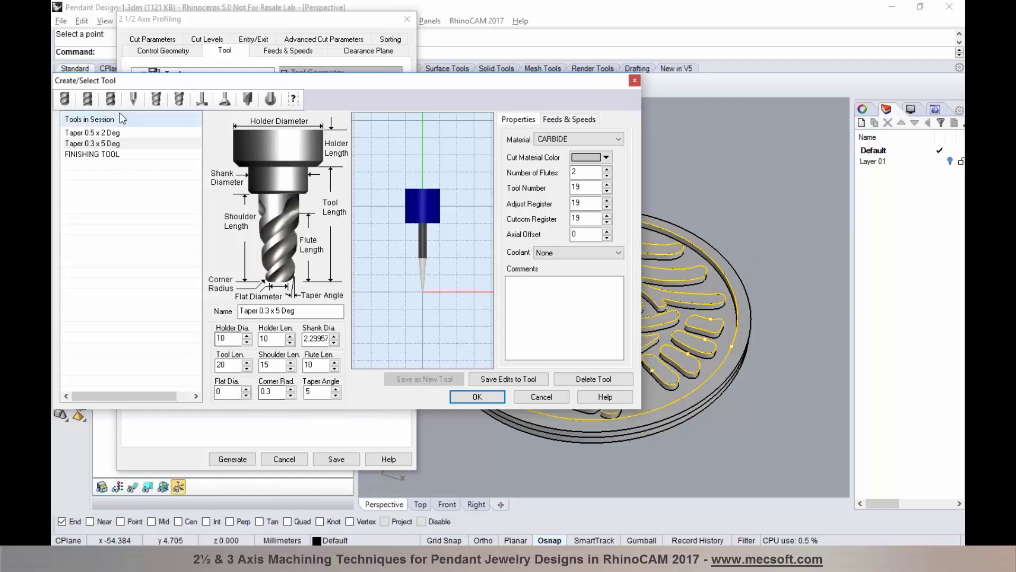
pyautogui.click(155, 101)
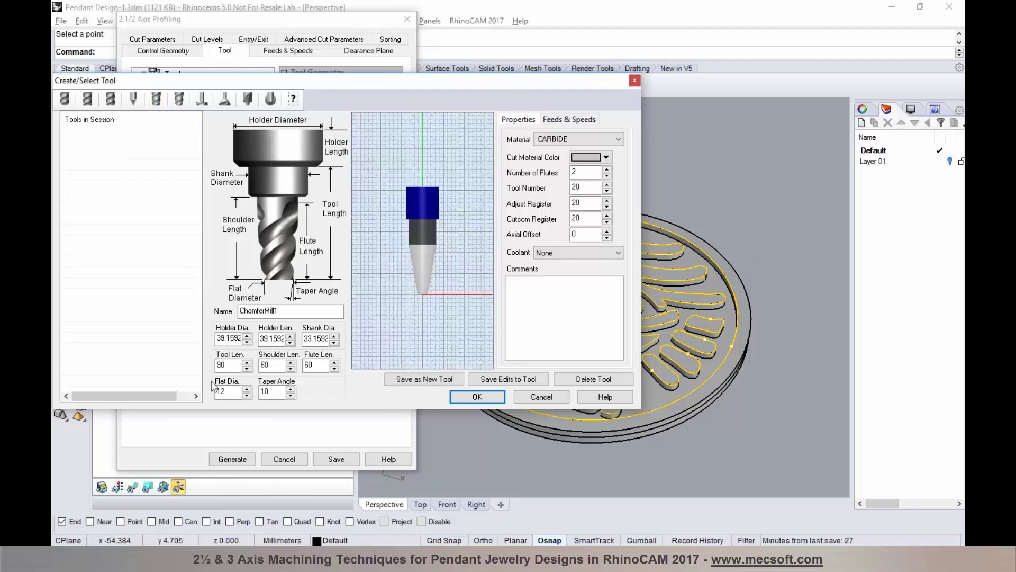
pyautogui.click(271, 394)
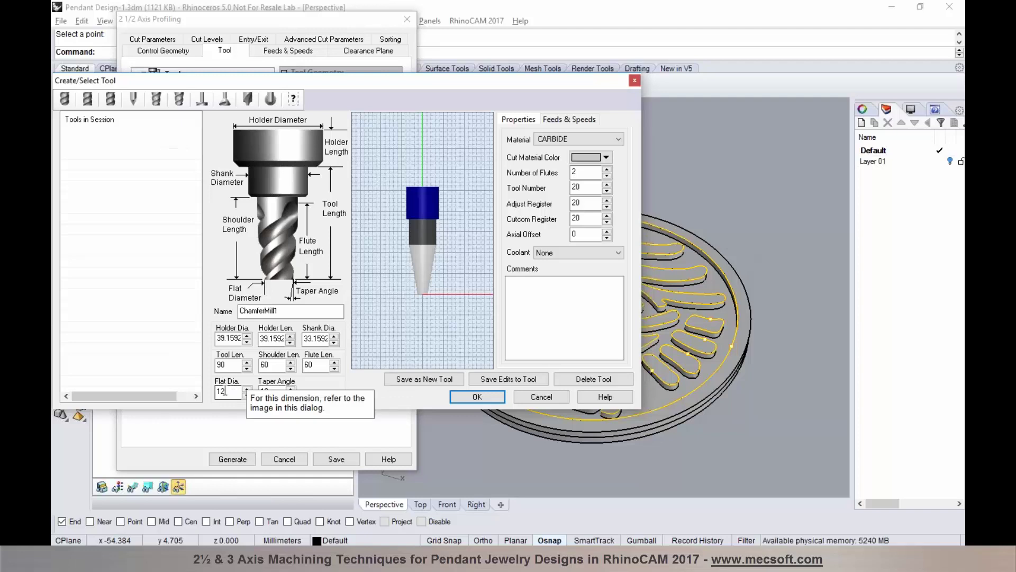
pyautogui.click(133, 103)
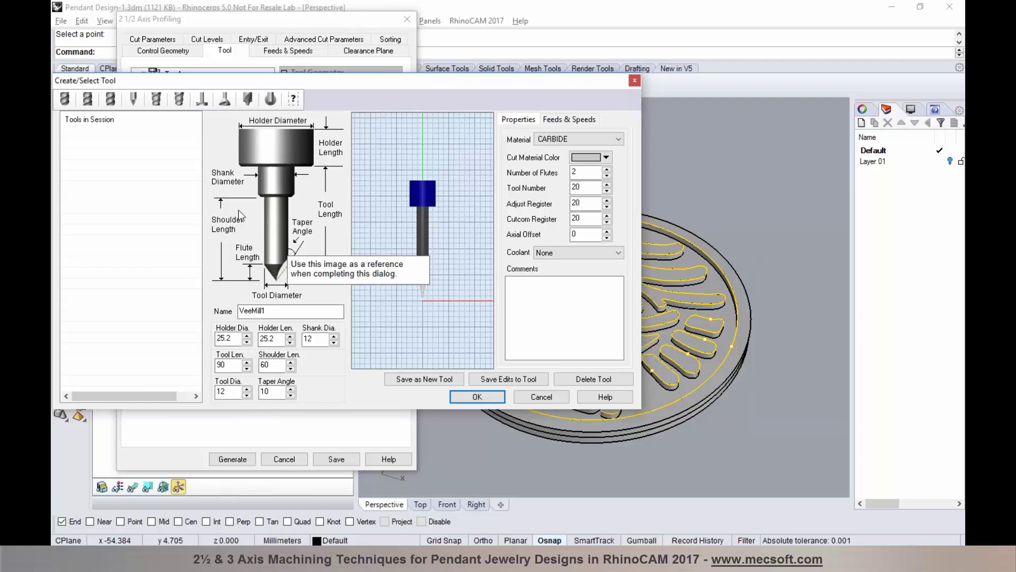
pyautogui.click(178, 100)
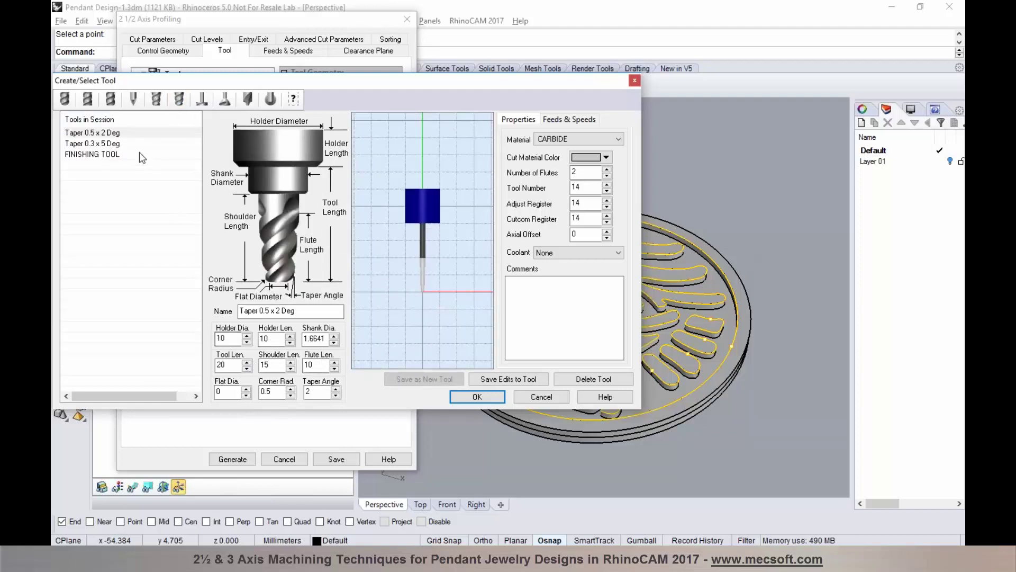
pyautogui.click(92, 143)
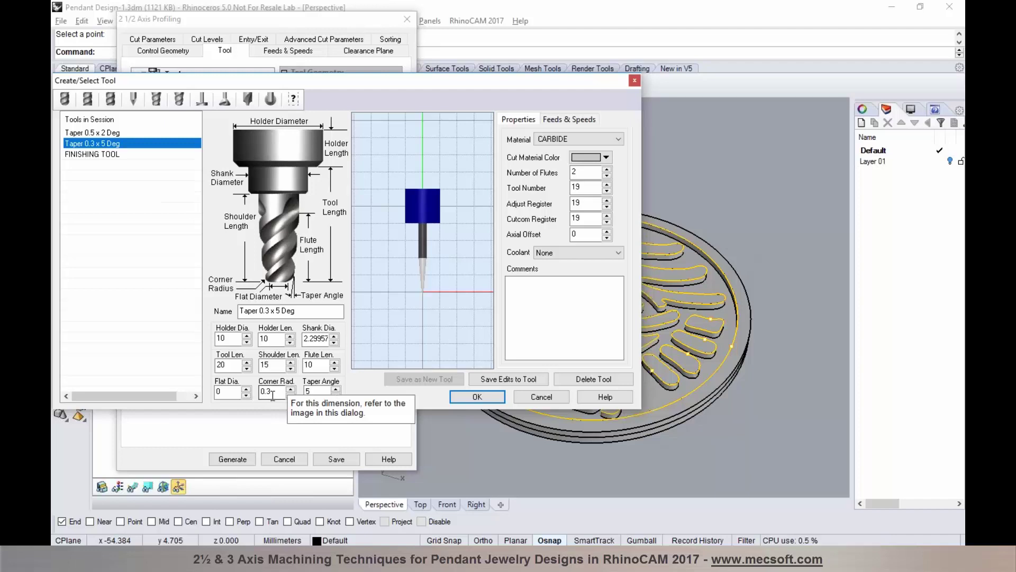
pyautogui.click(542, 396)
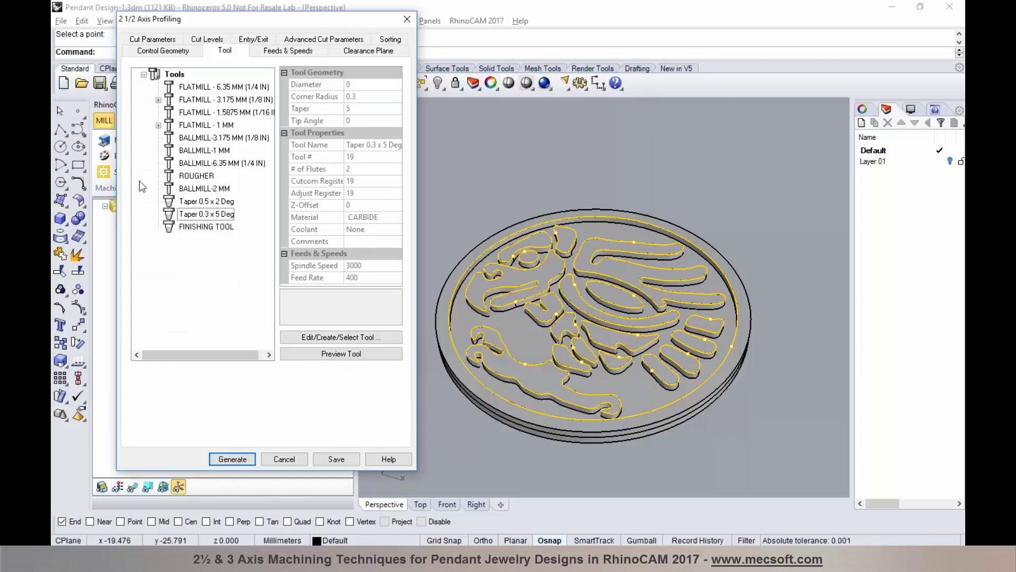
# Choose the Taper 0.3 x 5 Deg tool and have the profiling cut side determined using the 3D model.
pyautogui.click(210, 216)
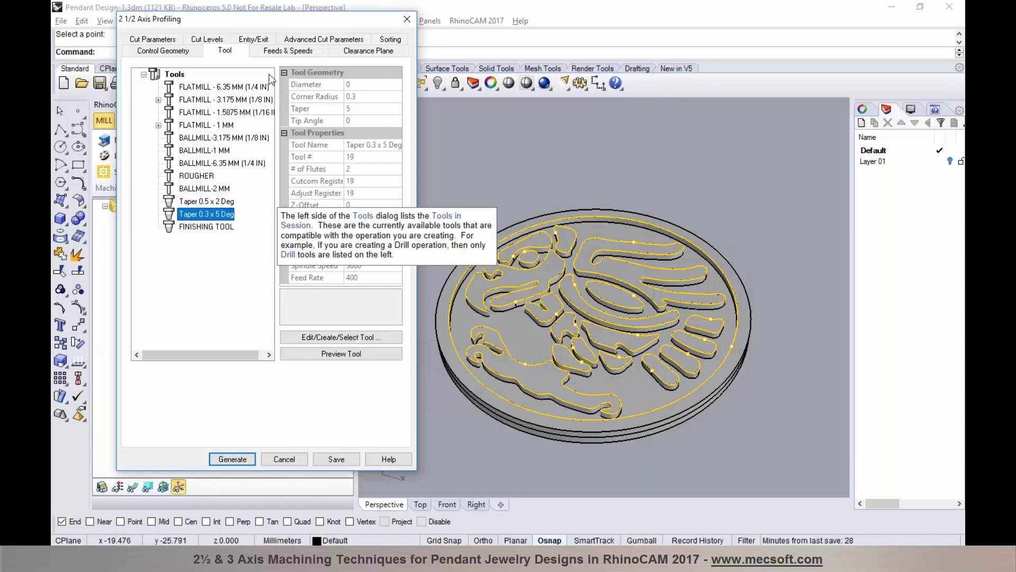
pyautogui.click(175, 41)
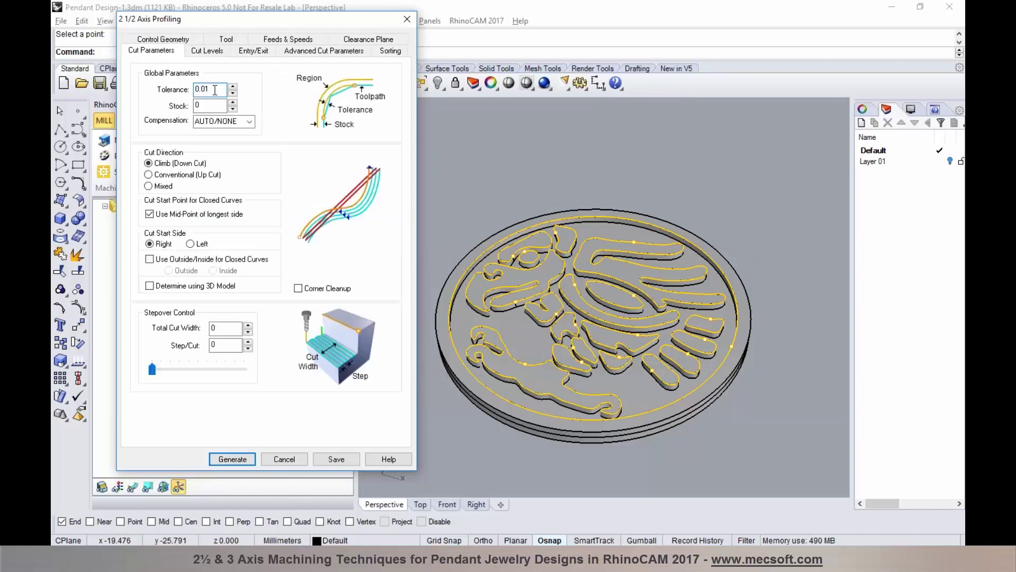
pyautogui.moveTo(212, 106)
pyautogui.moveTo(182, 173)
pyautogui.scroll(2, 523, 349)
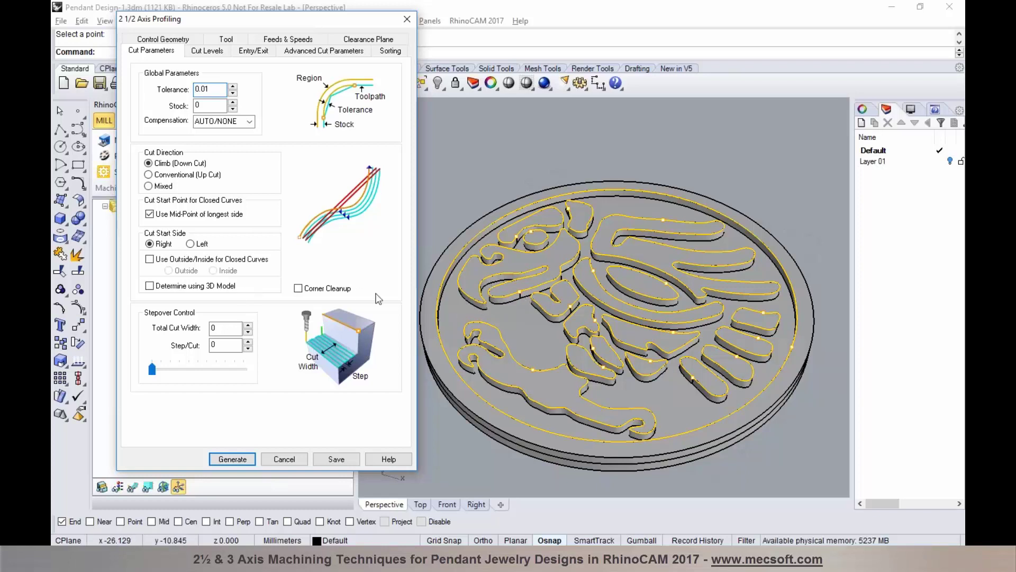
pyautogui.click(150, 286)
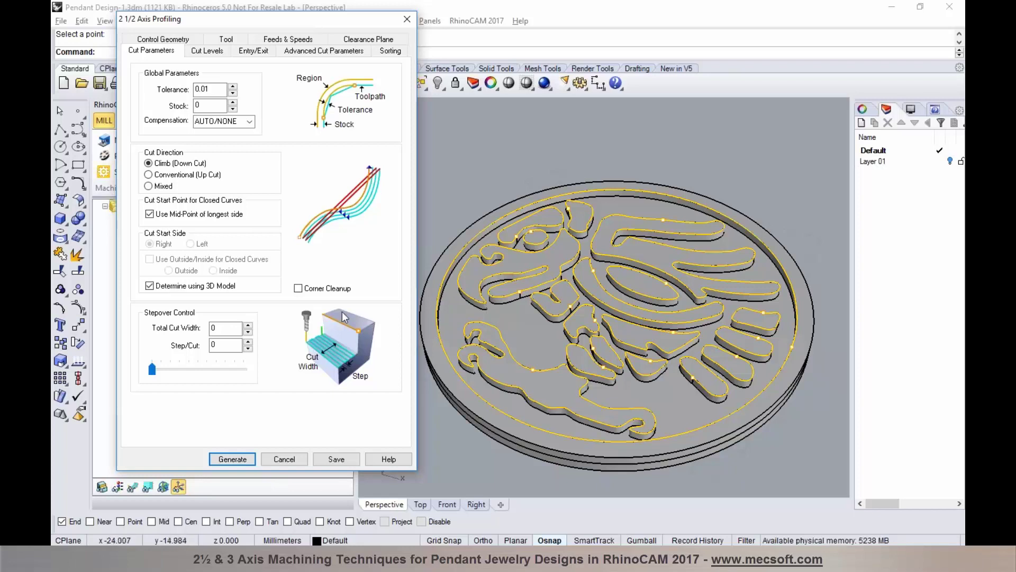
# Pick a total cut depth of 1.38368 mm along a raised detail's vertical edge and set the rough depth per cut to 0.691838 mm.
pyautogui.click(208, 53)
pyautogui.scroll(3, 513, 284)
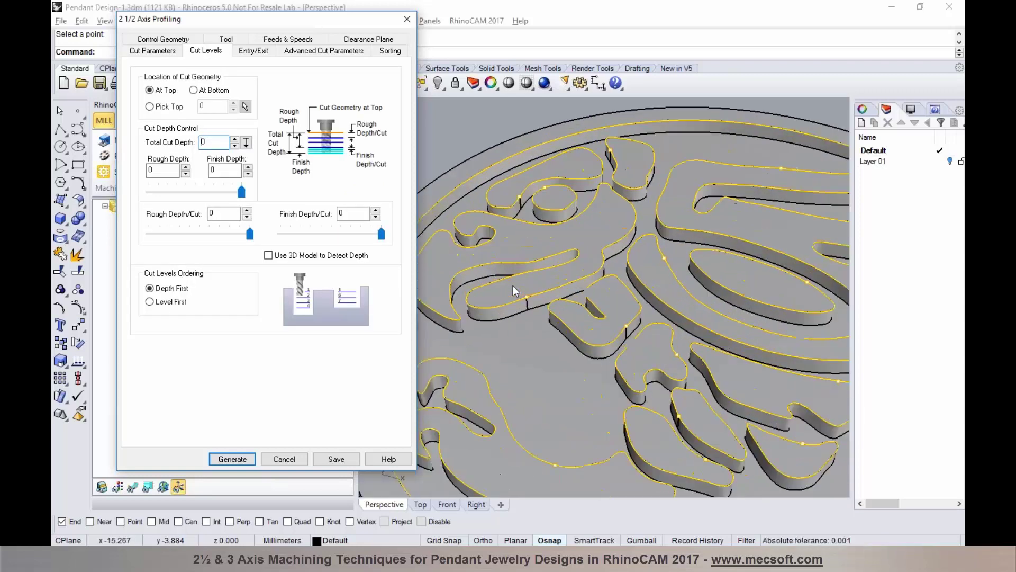
pyautogui.click(246, 143)
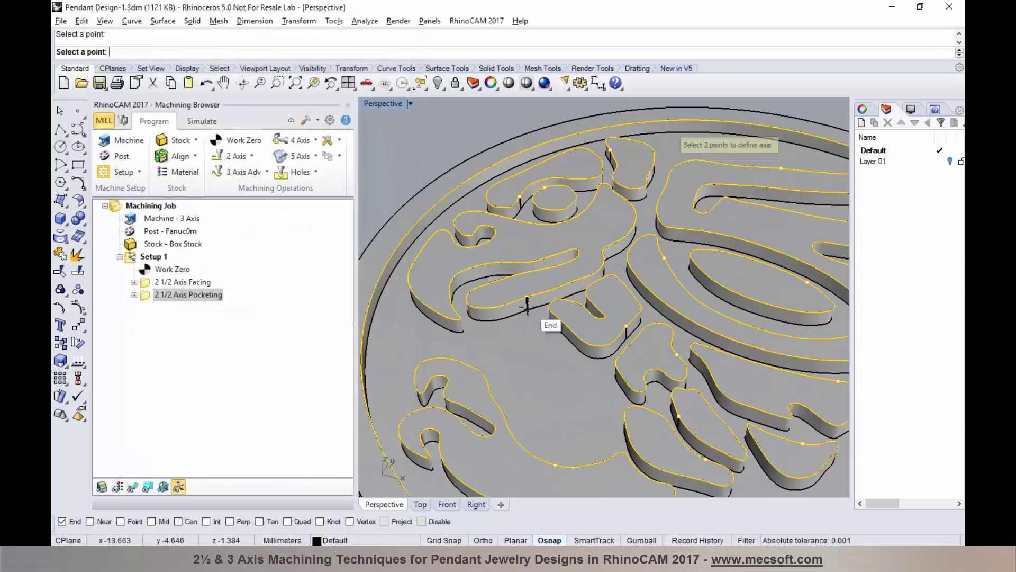
pyautogui.scroll(3, 524, 307)
pyautogui.click(526, 310)
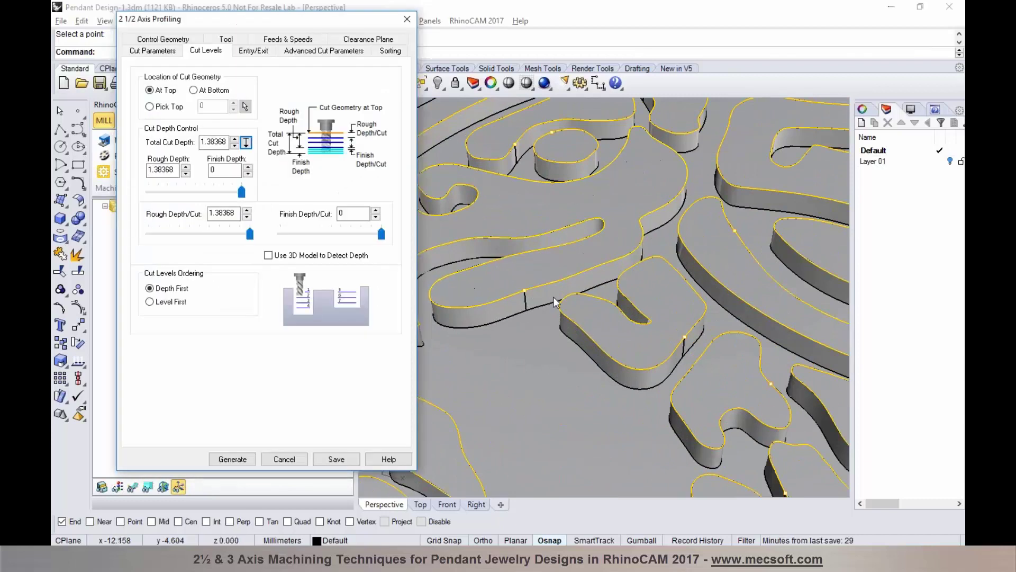
pyautogui.moveTo(250, 233); pyautogui.dragTo(206, 238)
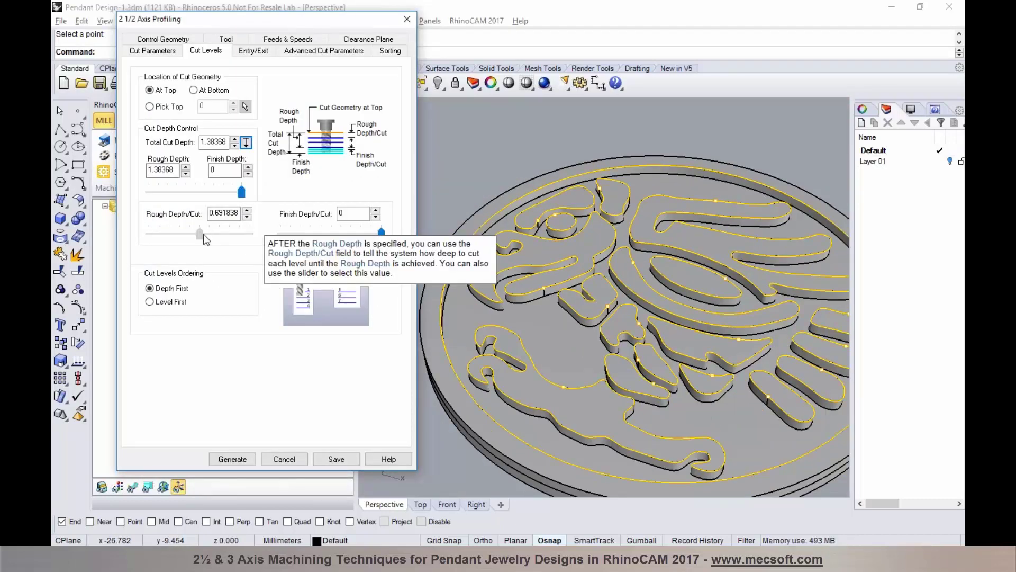
# Apply Minimum Distance Sort with a Lower Left start point and generate the 2½ Axis Profiling operation.
pyautogui.click(252, 51)
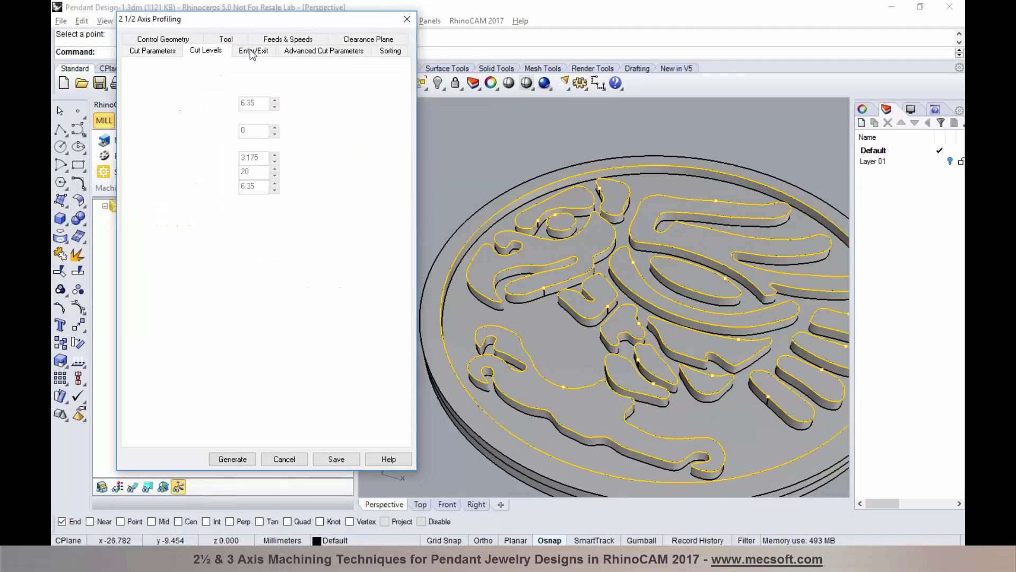
pyautogui.click(299, 53)
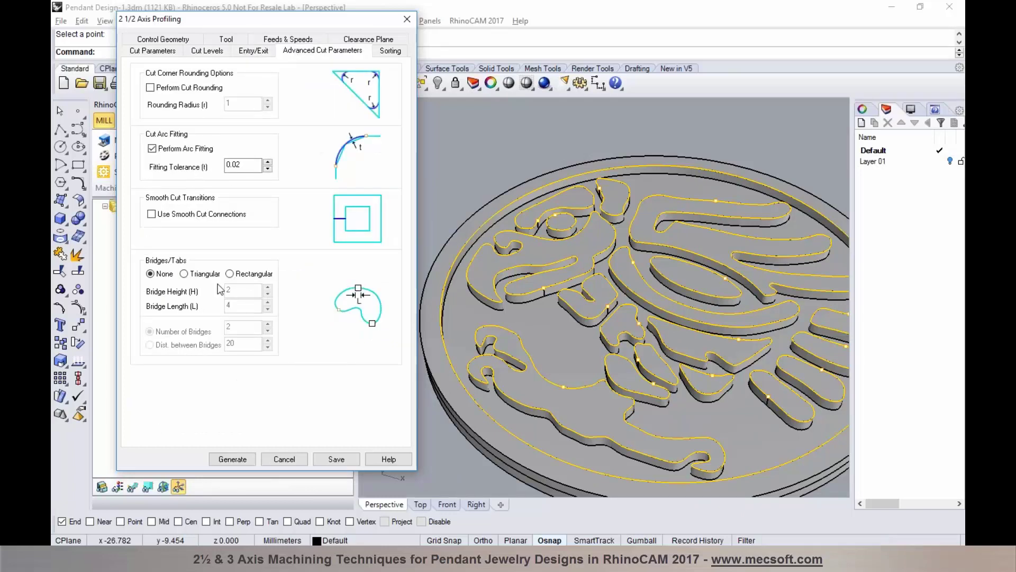
pyautogui.click(388, 53)
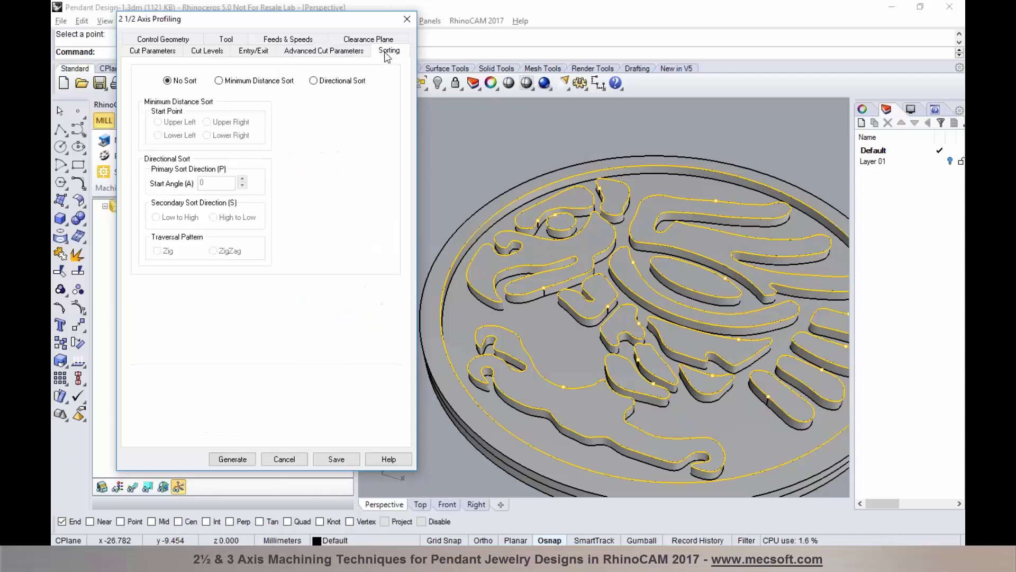
pyautogui.click(272, 84)
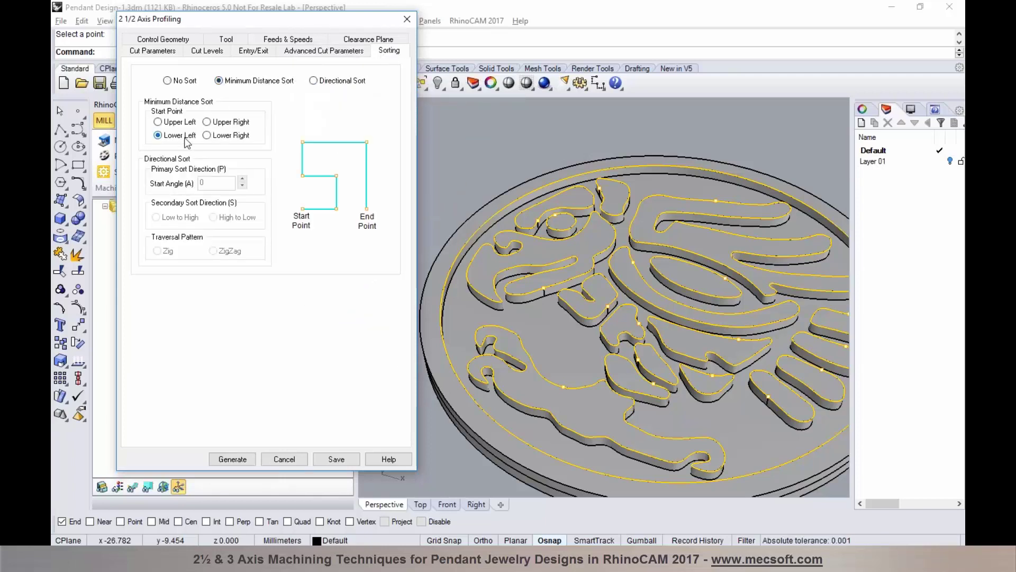
pyautogui.scroll(-5, 543, 254)
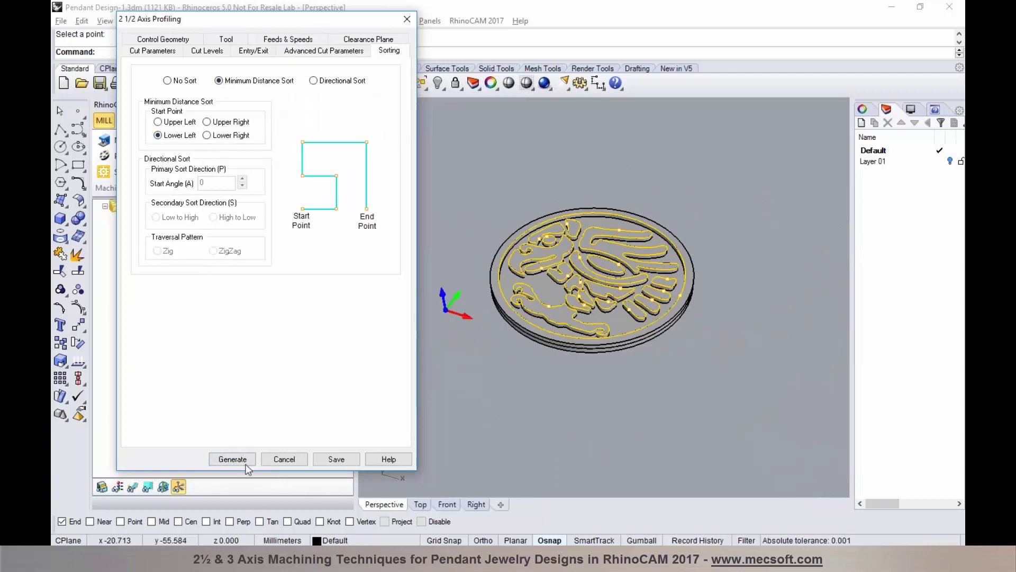
pyautogui.click(241, 459)
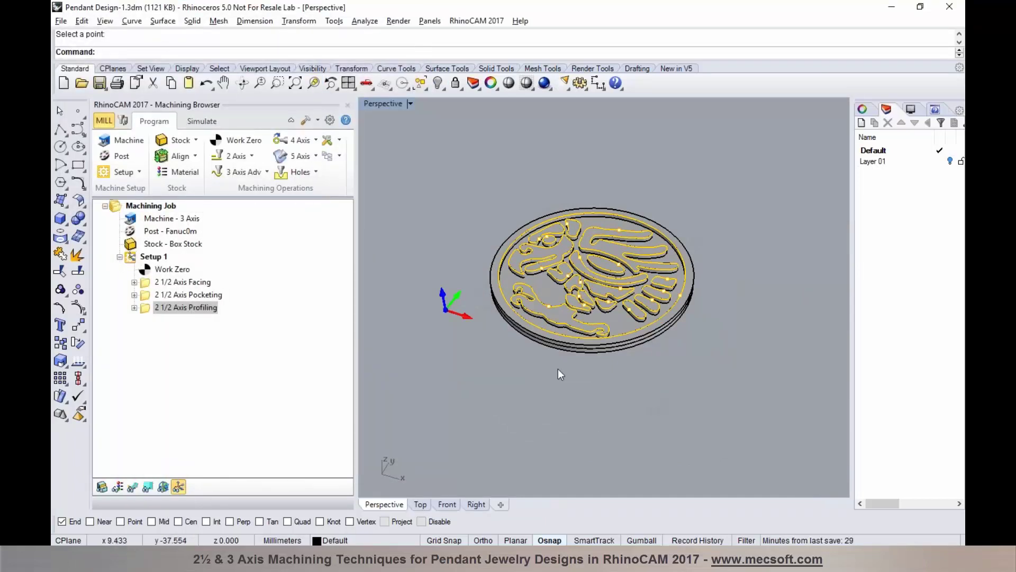
# Display the profiling toolpath and inspect it around the pendant's raised details.
pyautogui.scroll(5, 558, 369)
pyautogui.click(134, 487)
pyautogui.moveTo(564, 388); pyautogui.dragTo(497, 374, button='right')
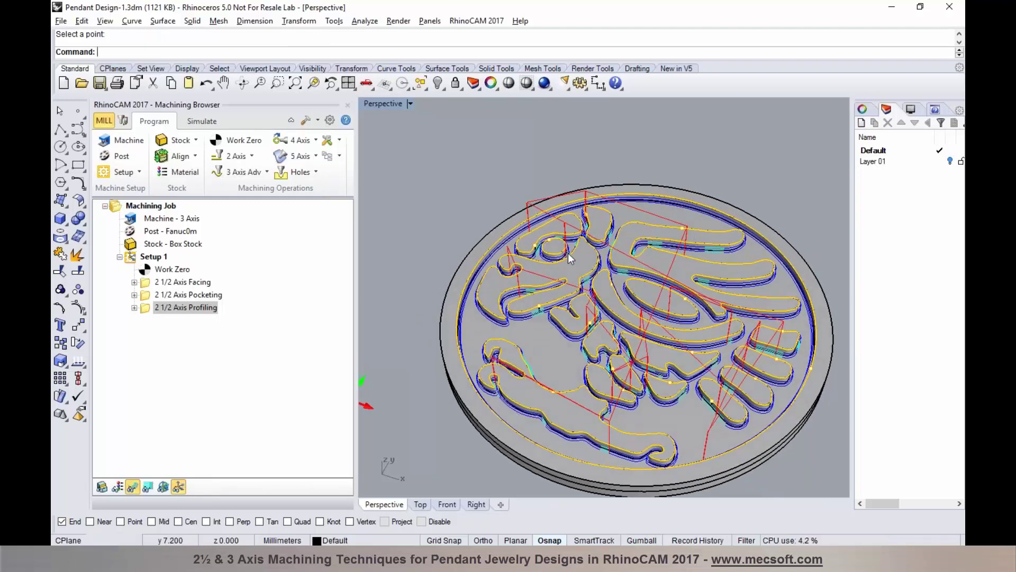
# Simulate the profiling operation on the cut stock, watch the tapered tool from a lower angle, and pause the simulation.
pyautogui.click(202, 121)
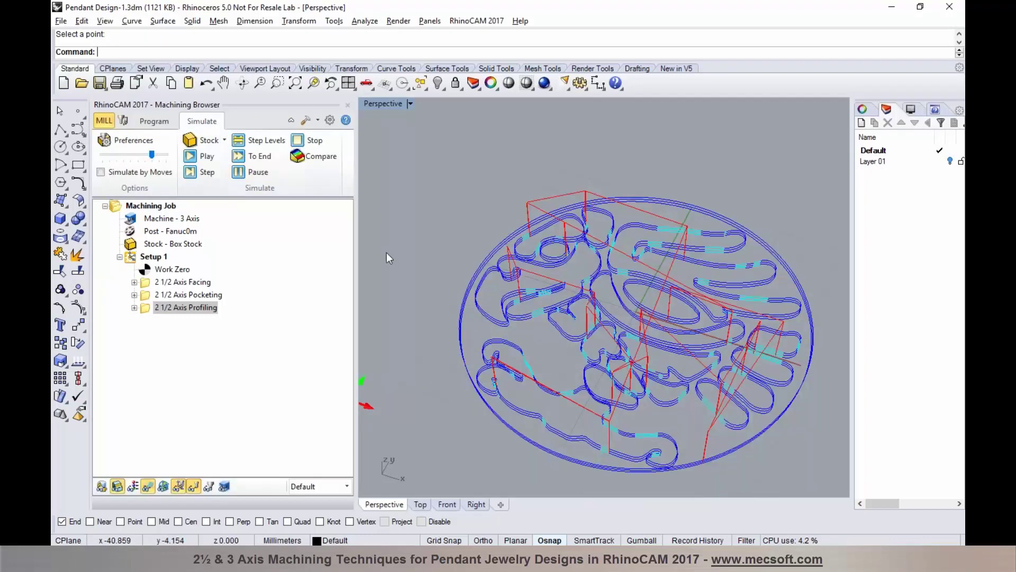
pyautogui.click(190, 158)
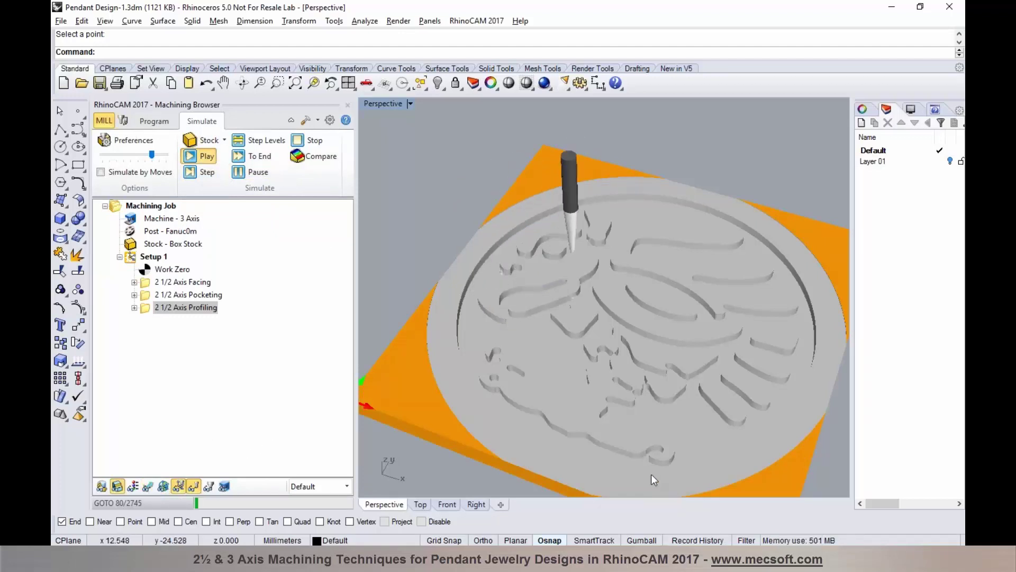
pyautogui.scroll(-2, 504, 272)
pyautogui.moveTo(595, 355); pyautogui.dragTo(629, 339, button='right')
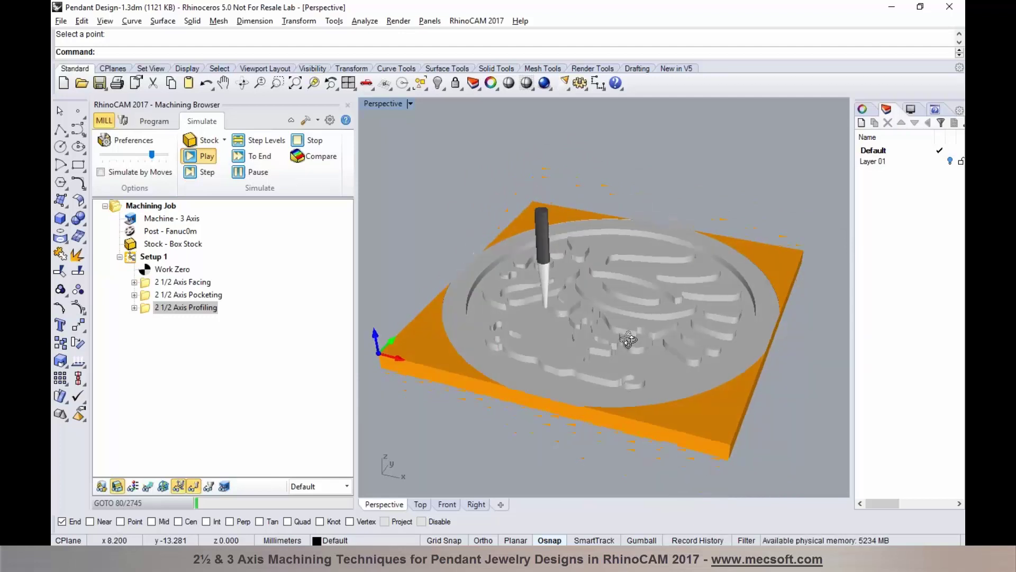
pyautogui.click(249, 175)
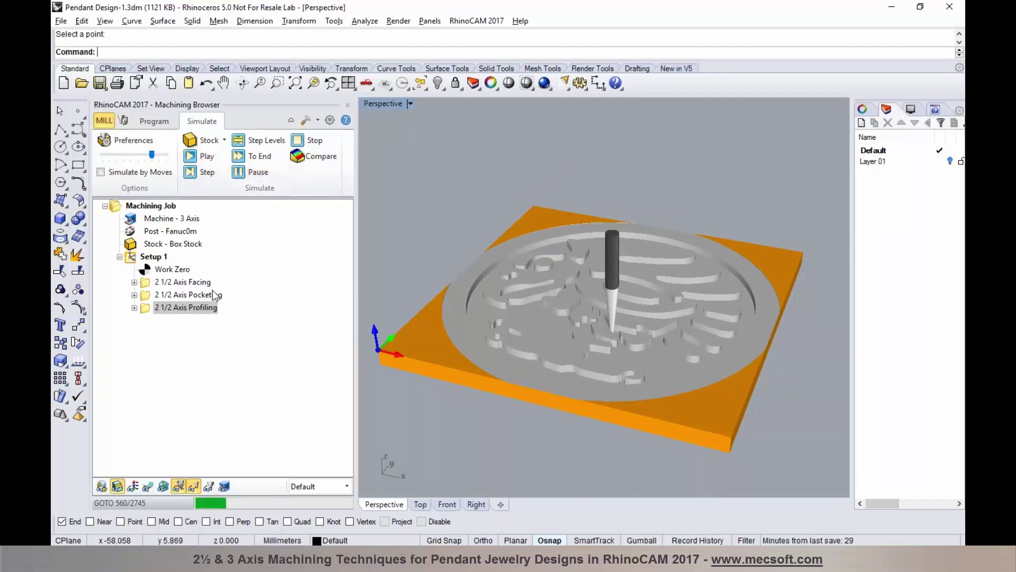
# Set the simulated stock colouring to Mop and assign a yellow-green simulation colour to the 2½ Axis Profiling operation.
pyautogui.click(347, 486)
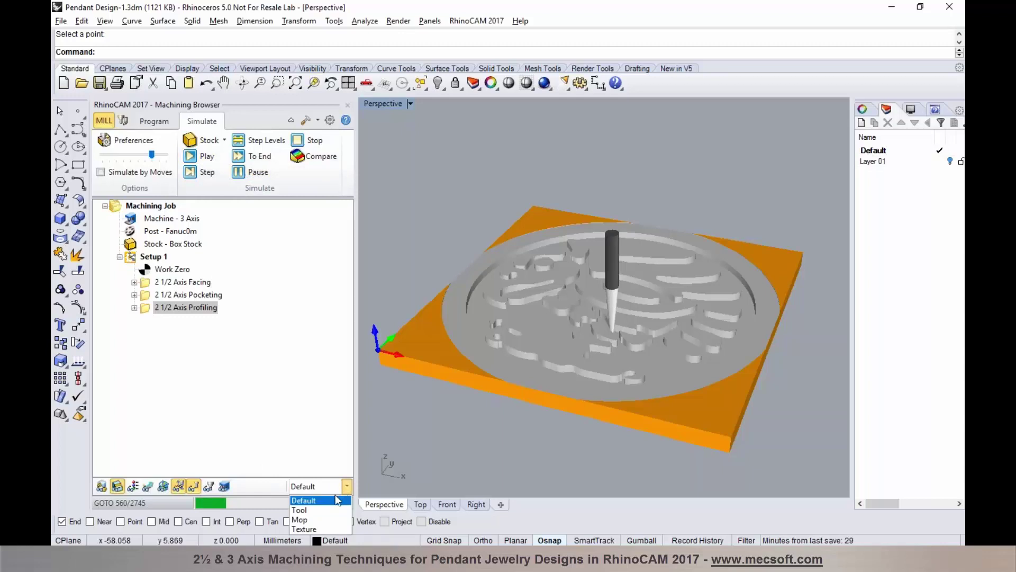
pyautogui.click(329, 523)
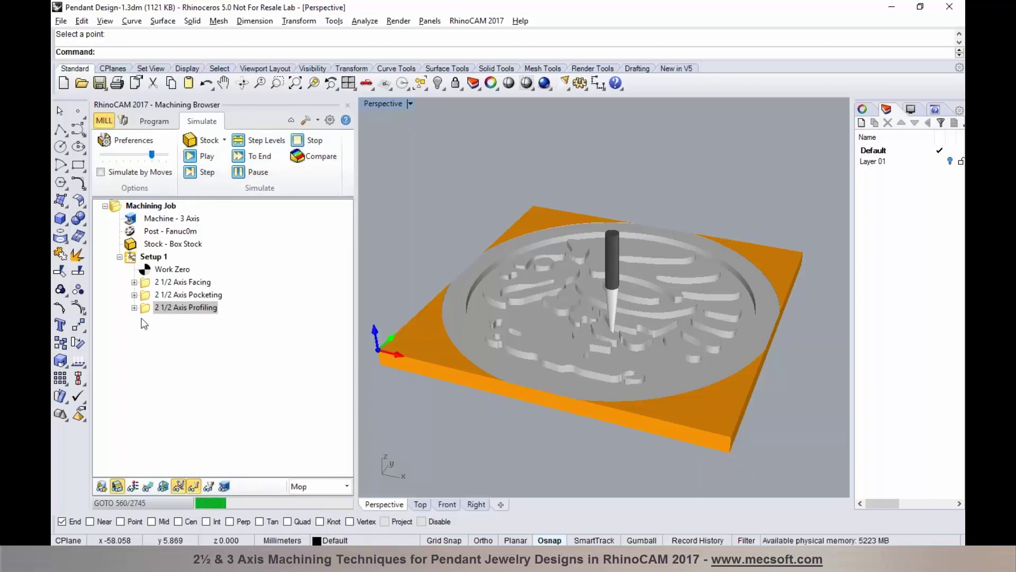
pyautogui.doubleClick(145, 306)
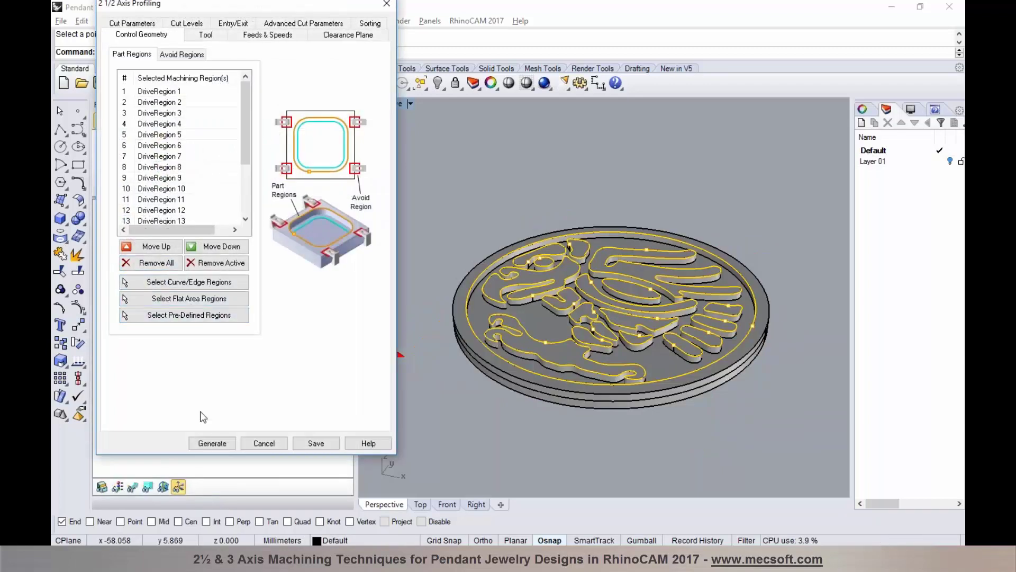
pyautogui.click(263, 443)
pyautogui.rightClick(173, 307)
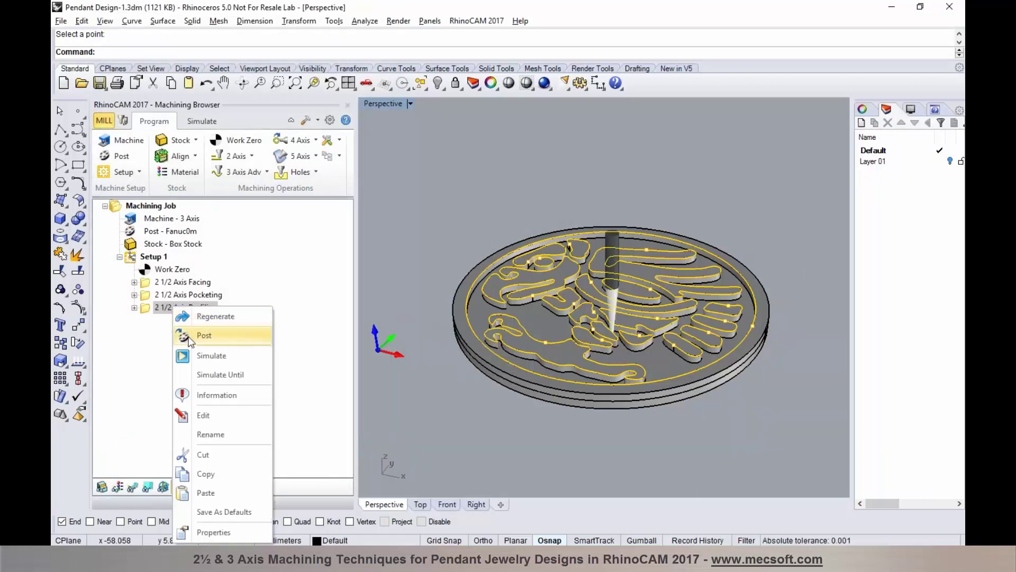
pyautogui.click(211, 532)
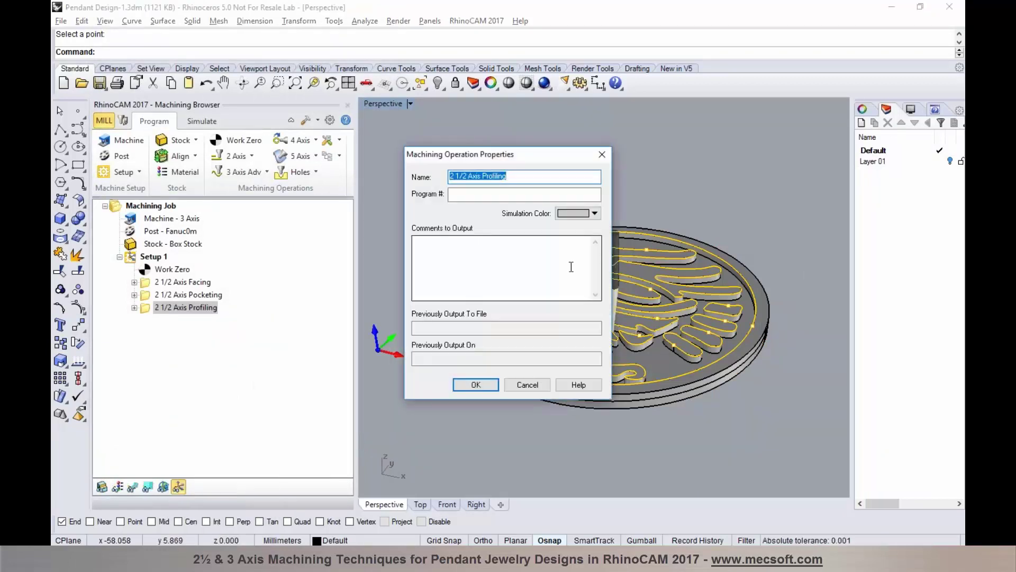
pyautogui.click(595, 213)
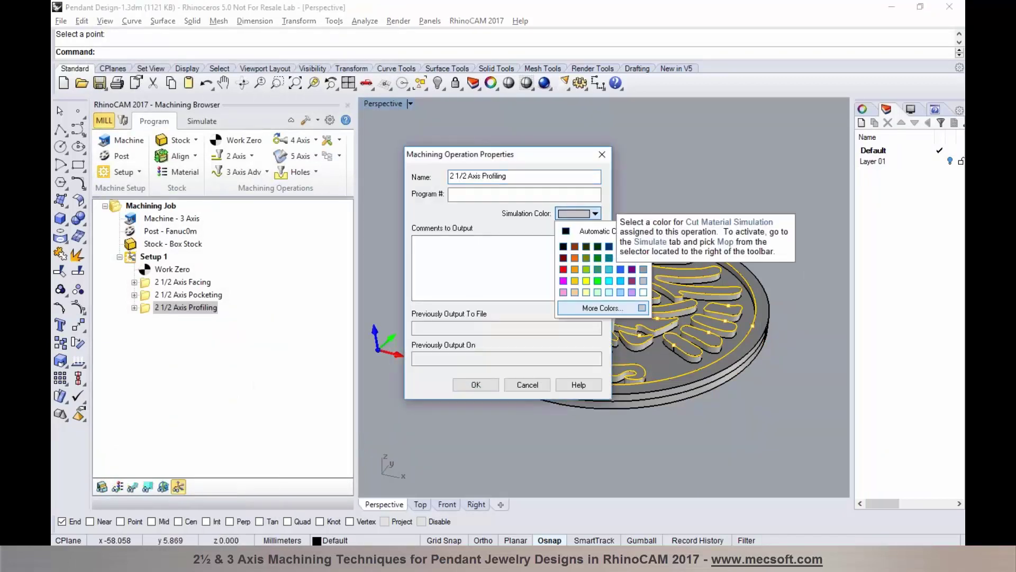
pyautogui.click(586, 269)
pyautogui.click(476, 384)
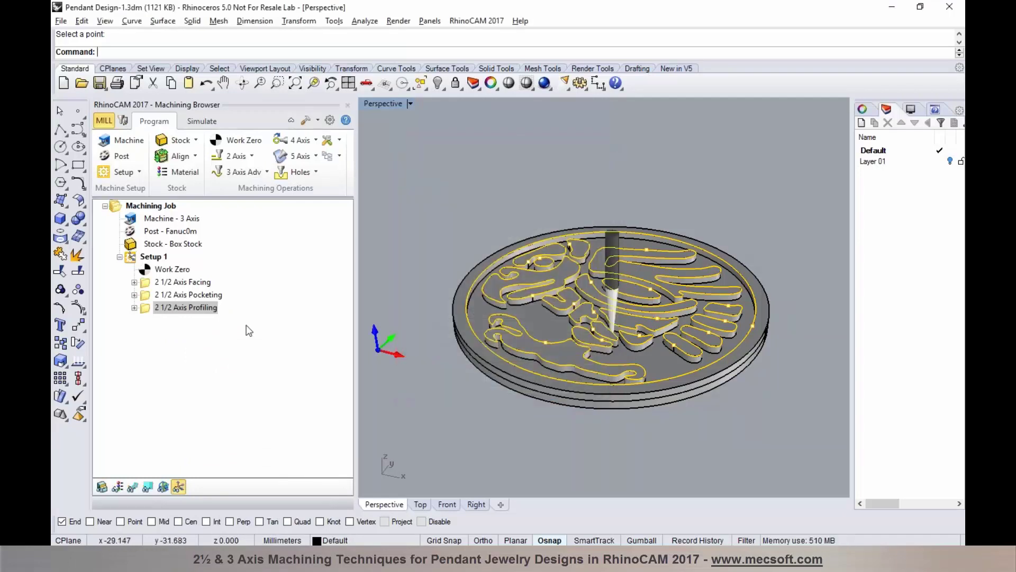
# Simulate the 2½ Axis Profiling operation on the pocketed stock and watch its coloured cuts from several angles.
pyautogui.click(205, 125)
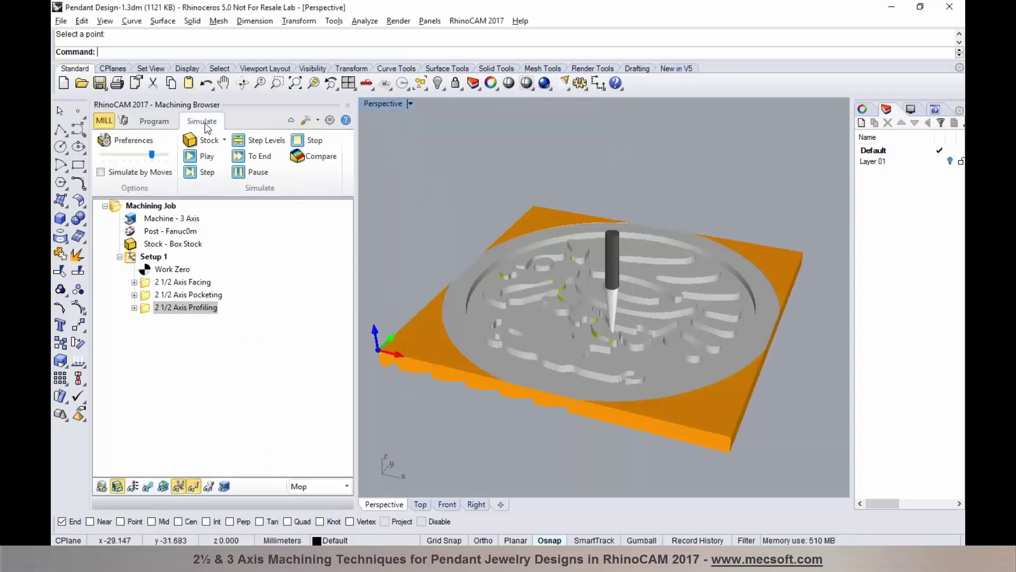
pyautogui.click(180, 294)
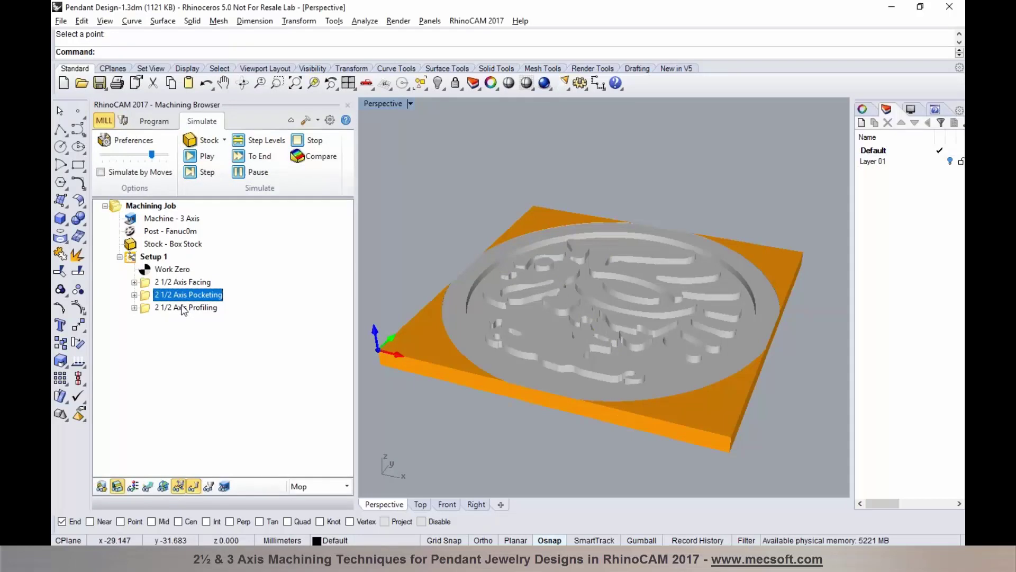
pyautogui.click(184, 308)
pyautogui.click(206, 155)
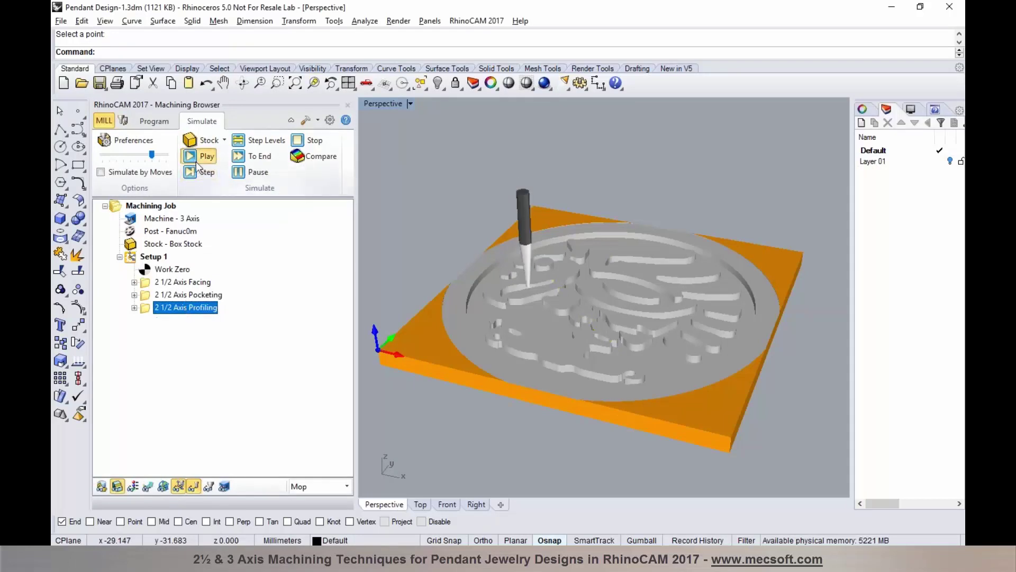
pyautogui.moveTo(508, 338); pyautogui.dragTo(484, 329, button='right')
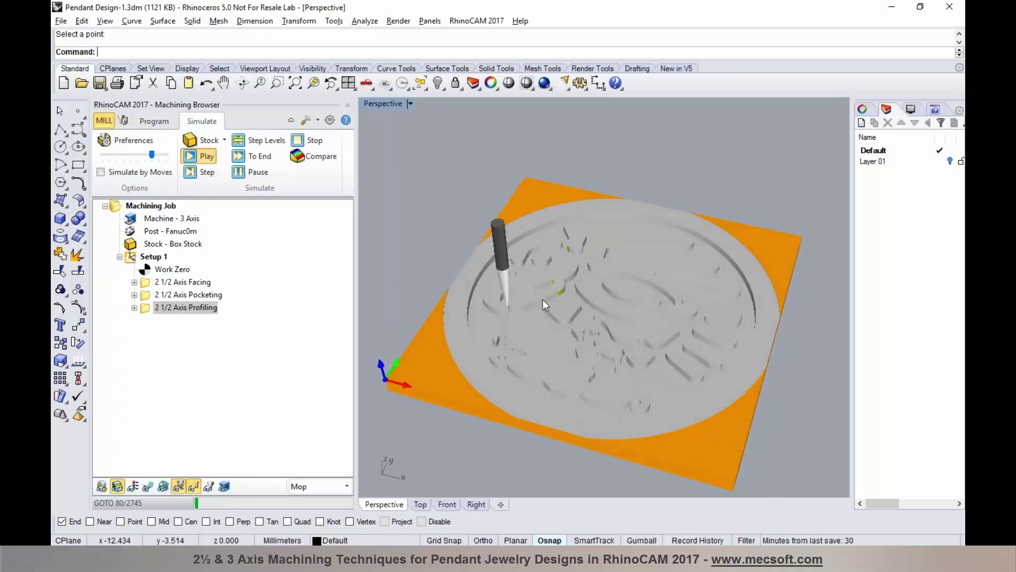
pyautogui.moveTo(551, 310); pyautogui.dragTo(557, 321, button='right')
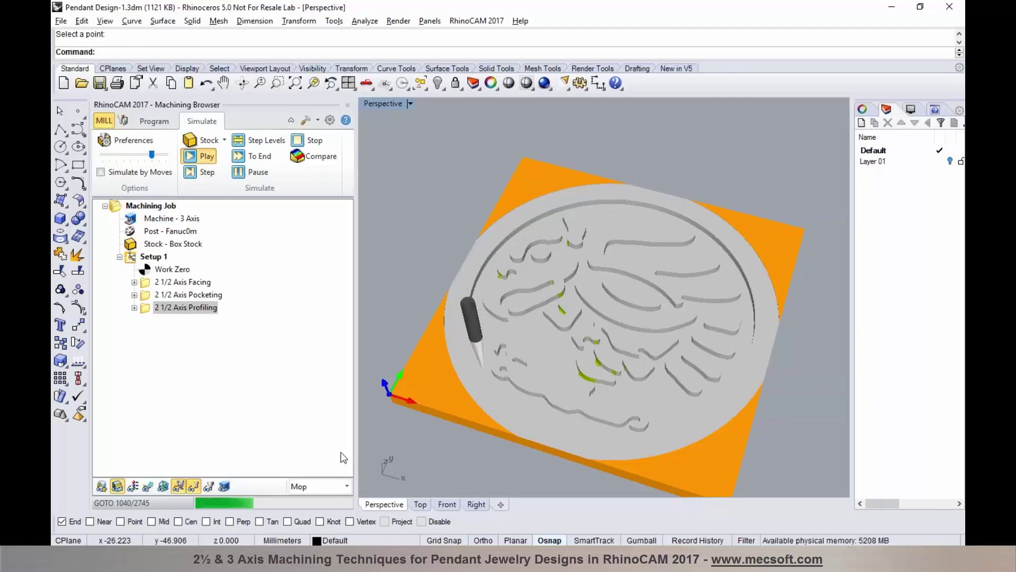
pyautogui.moveTo(478, 427); pyautogui.dragTo(551, 370, button='right')
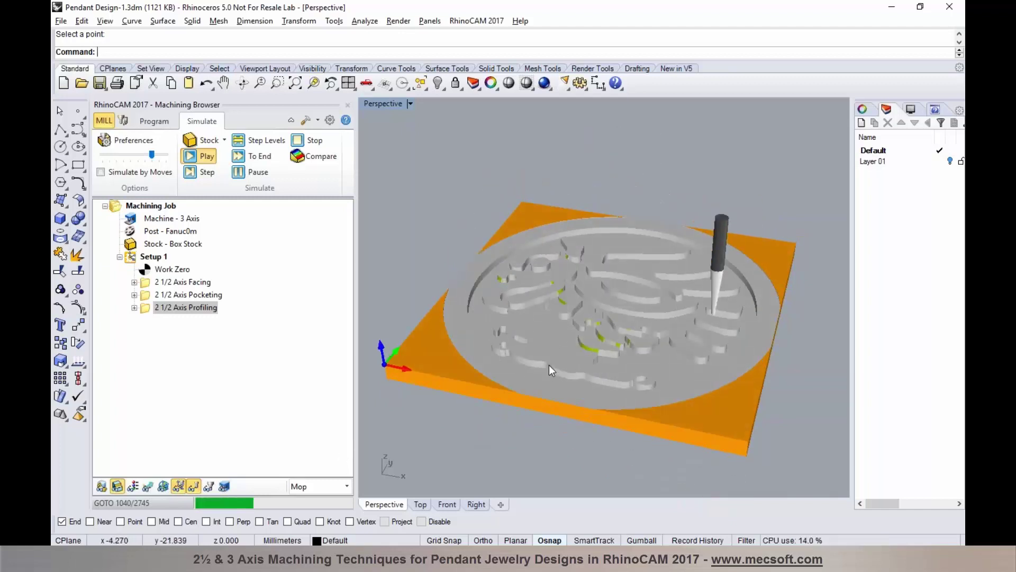
# Pause the profiling simulation, run it to the end, and inspect the coloured cut areas from above.
pyautogui.click(240, 174)
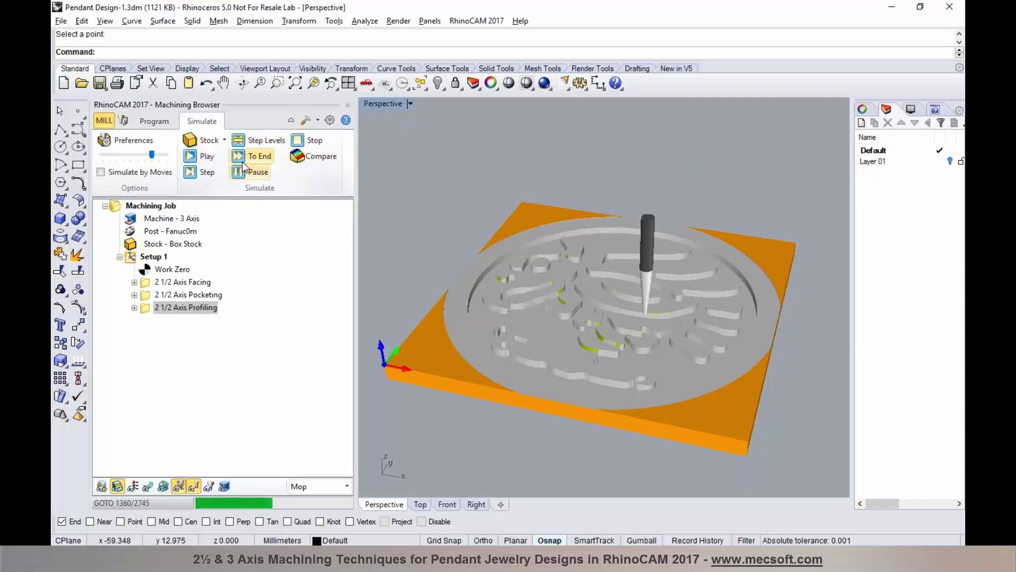
pyautogui.click(239, 156)
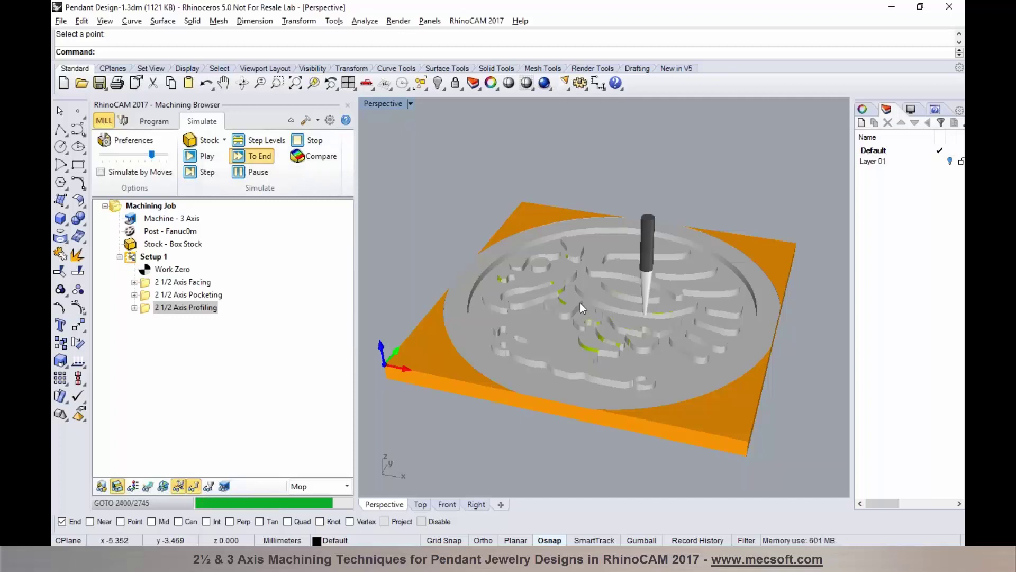
pyautogui.moveTo(600, 309); pyautogui.dragTo(570, 305, button='right')
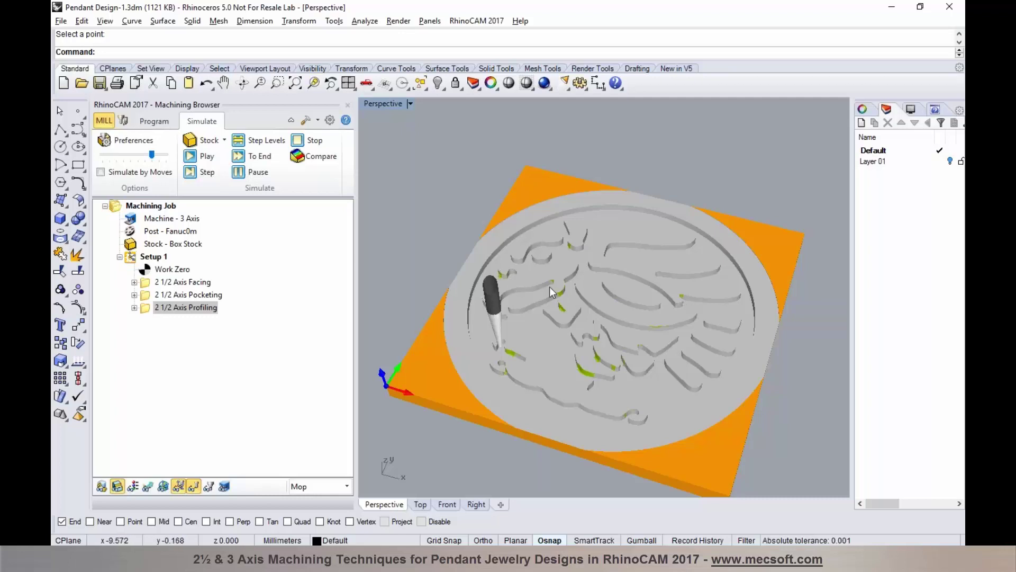
# Duplicate the 2½ Axis Profiling operation within Setup 1 by copying and pasting it.
pyautogui.click(154, 122)
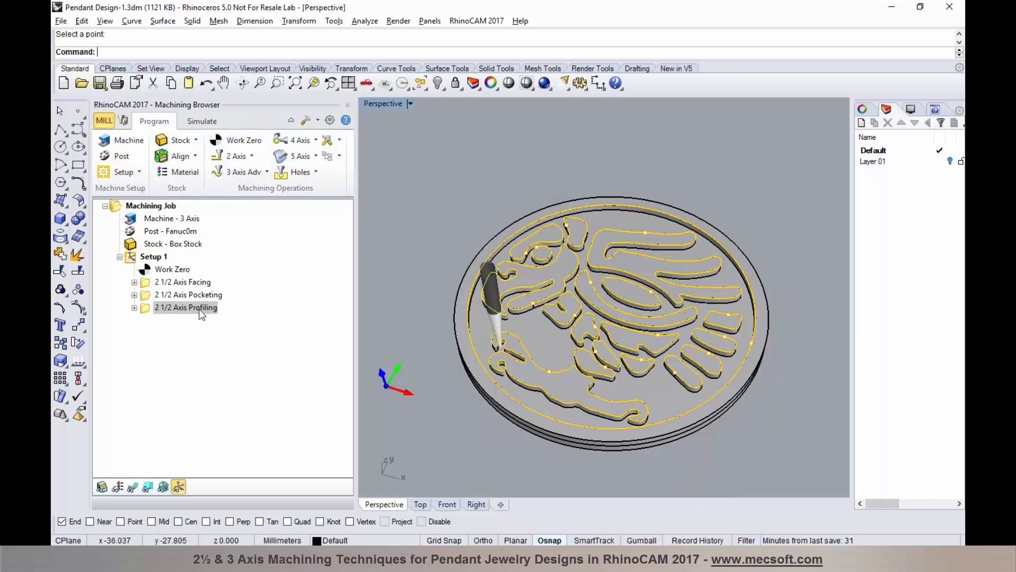
pyautogui.moveTo(536, 456); pyautogui.dragTo(541, 423, button='right')
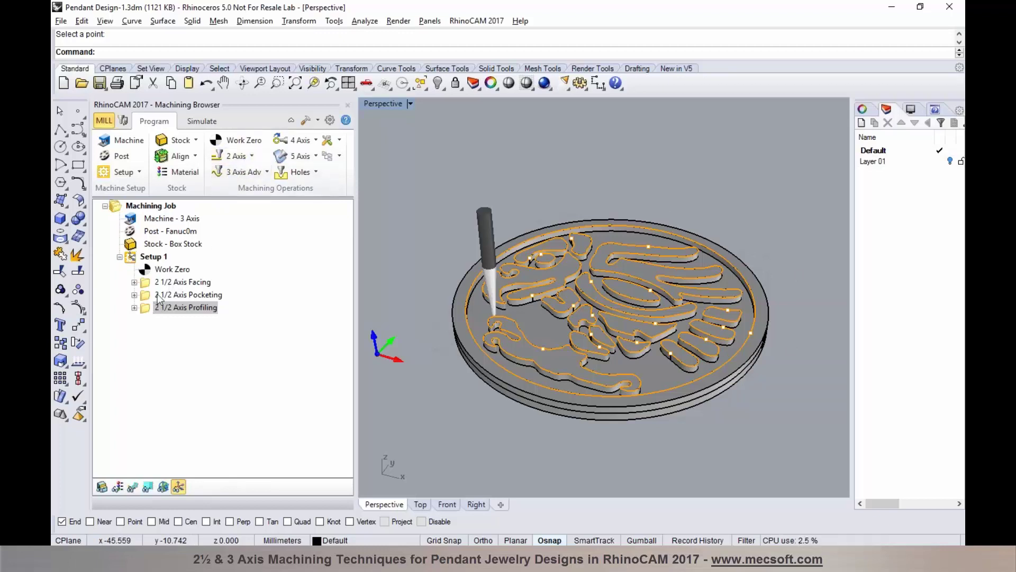
pyautogui.click(251, 157)
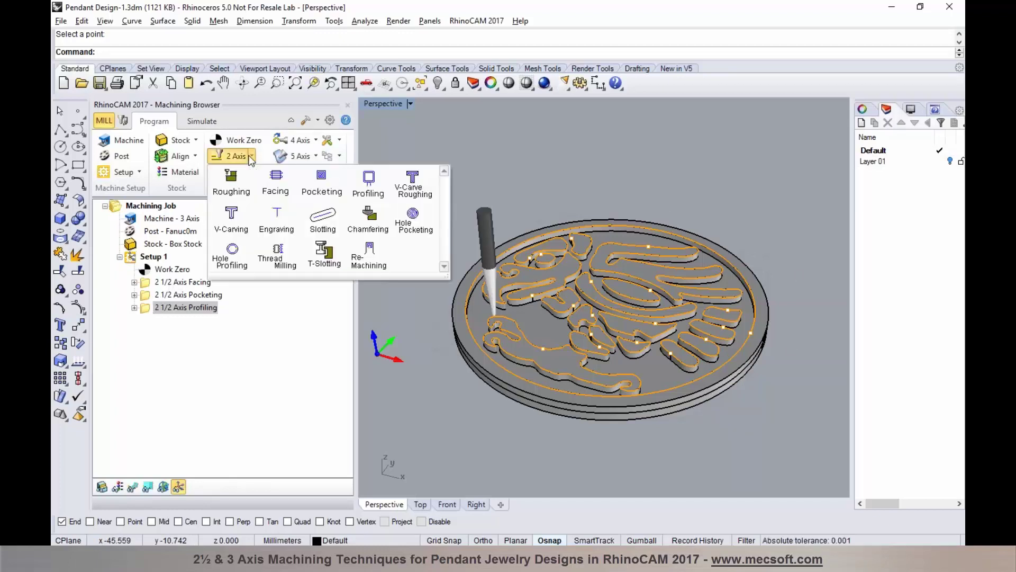
pyautogui.click(162, 360)
pyautogui.click(148, 308)
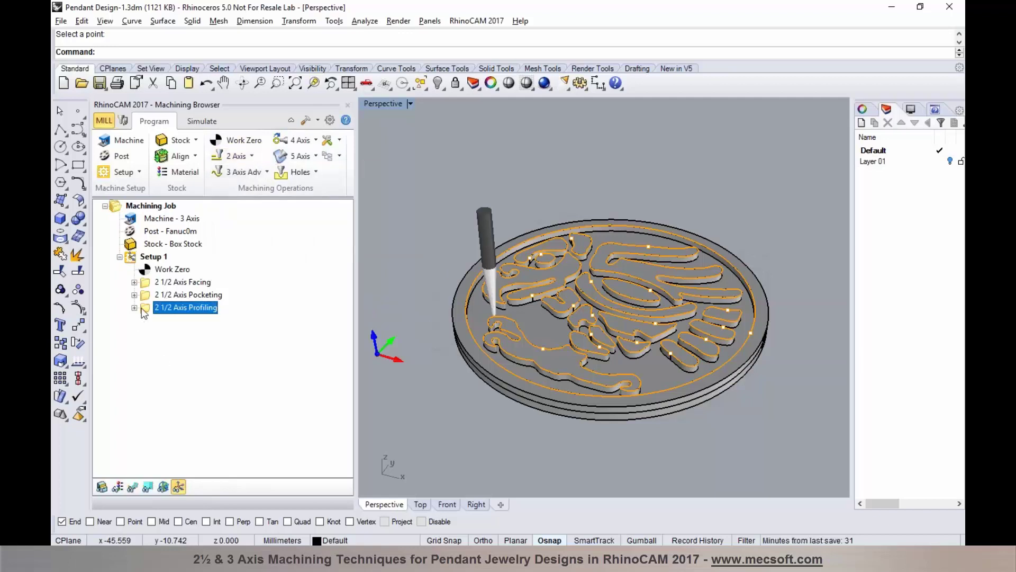
pyautogui.rightClick(147, 308)
pyautogui.click(167, 243)
pyautogui.rightClick(150, 307)
pyautogui.click(168, 256)
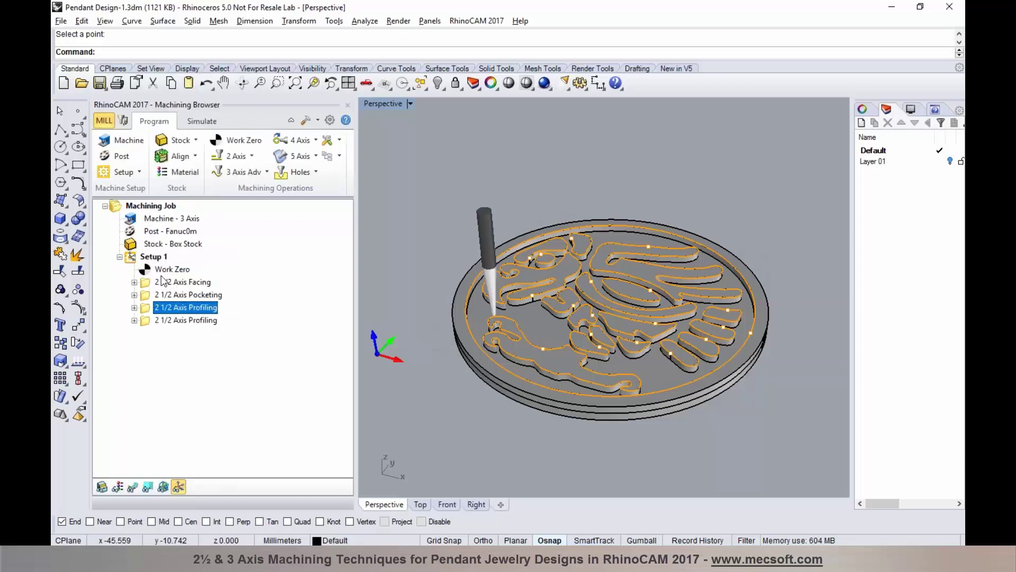
# Replace all machining regions of the second 2½ Axis Profiling operation with the pendant's outer top edge.
pyautogui.click(150, 322)
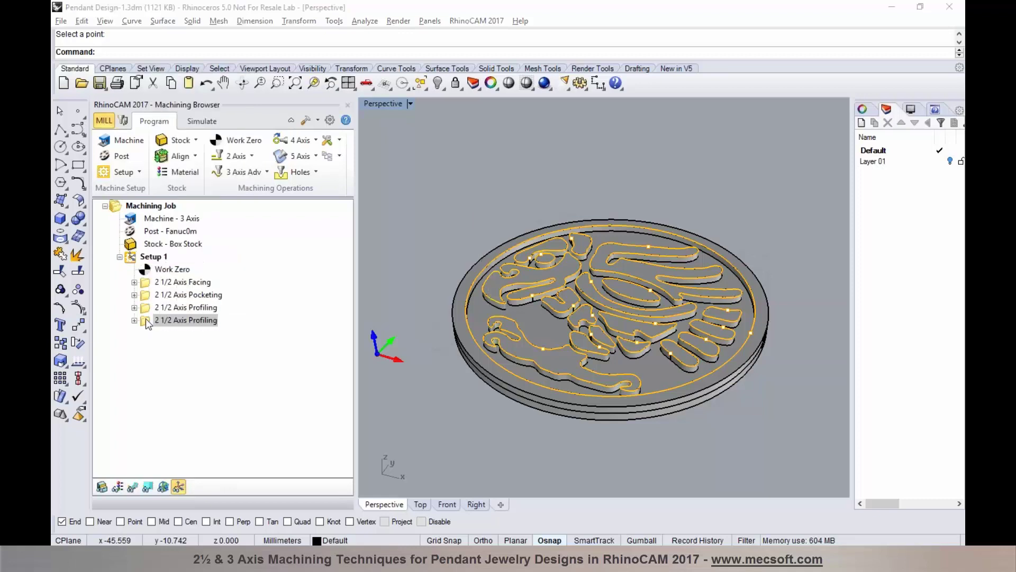
pyautogui.doubleClick(146, 320)
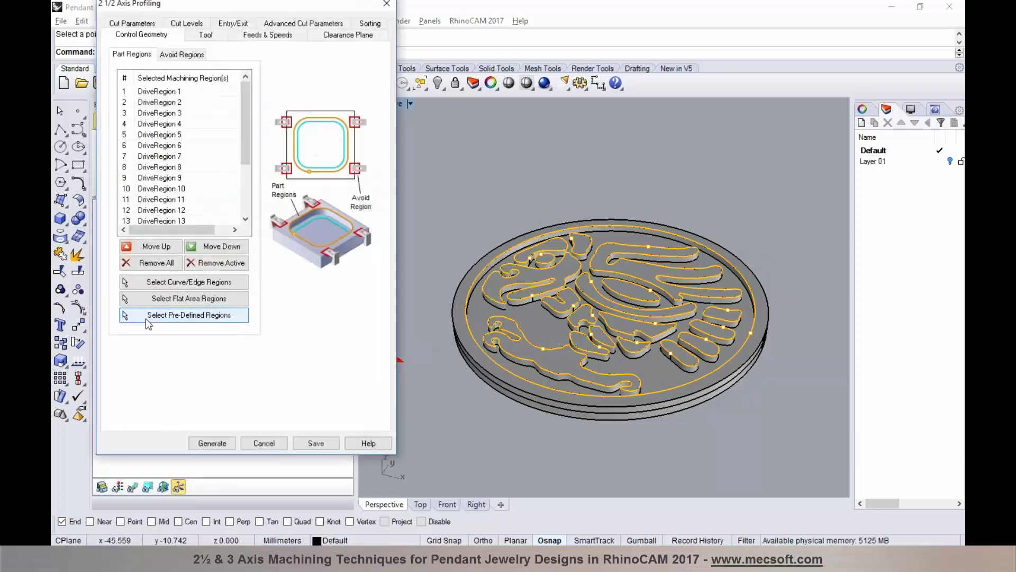
pyautogui.click(156, 263)
pyautogui.click(180, 281)
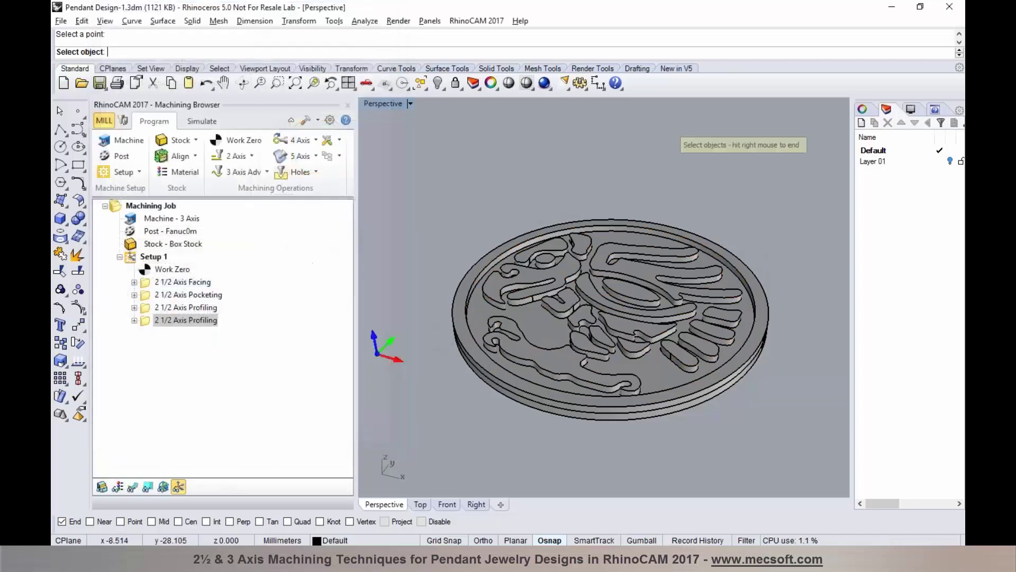
pyautogui.click(526, 395)
pyautogui.click(561, 423)
pyautogui.rightClick(561, 423)
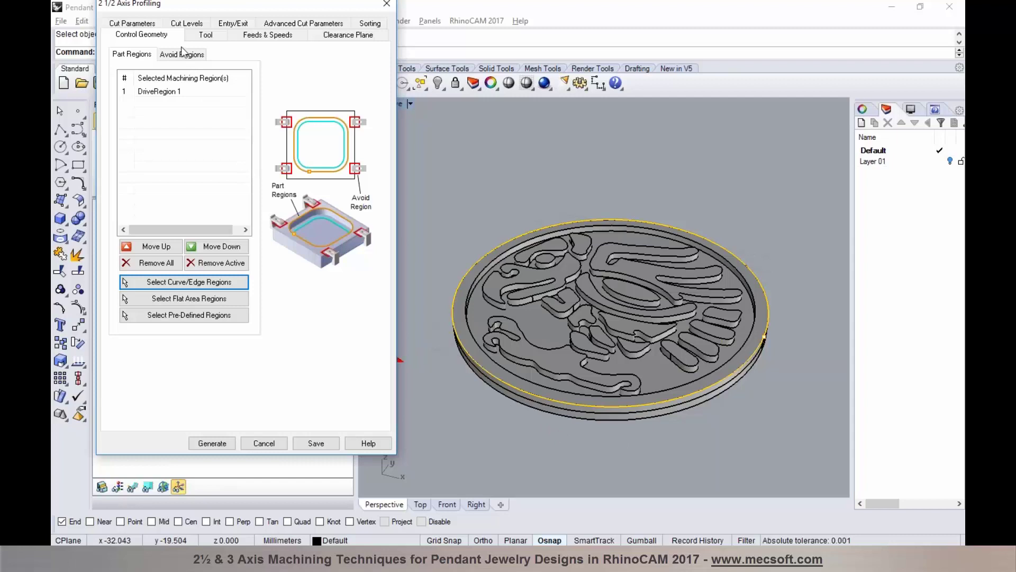
# Assign the FLATMILL - 3.175 MM (1/8 IN) tool to the second profiling operation and review its cut parameters.
pyautogui.click(203, 35)
pyautogui.click(193, 85)
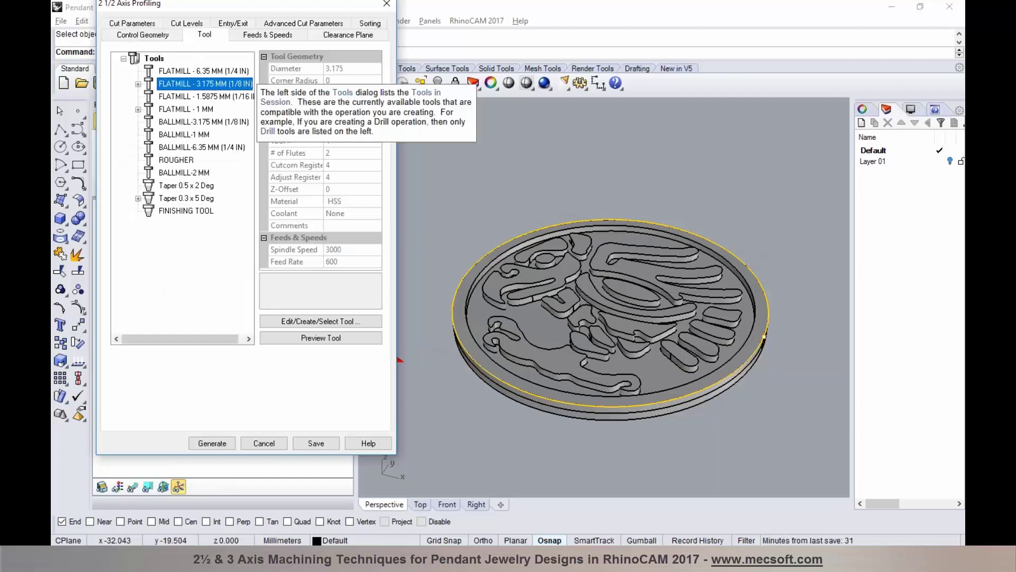
pyautogui.click(134, 24)
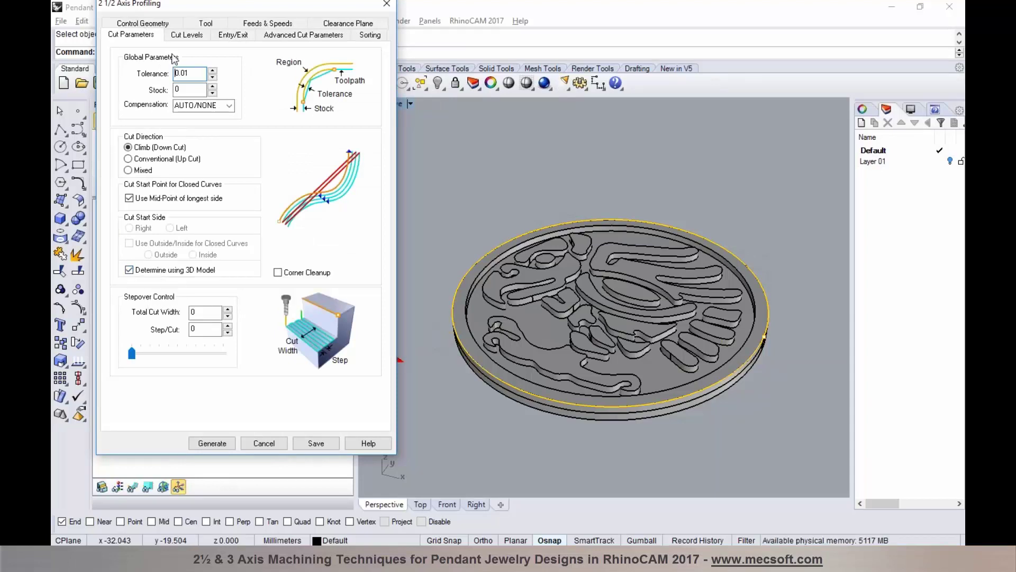
# With Near snap enabled, pick a 2.88237 mm total cut depth on the pendant's outer rim and set Rough Depth/Cut to 1.44119.
pyautogui.click(182, 36)
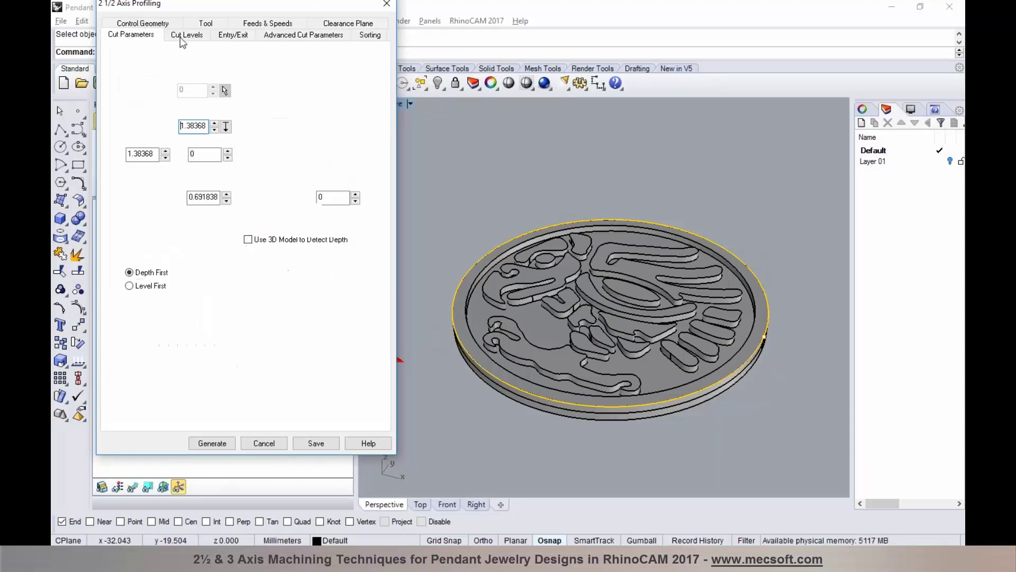
pyautogui.click(226, 126)
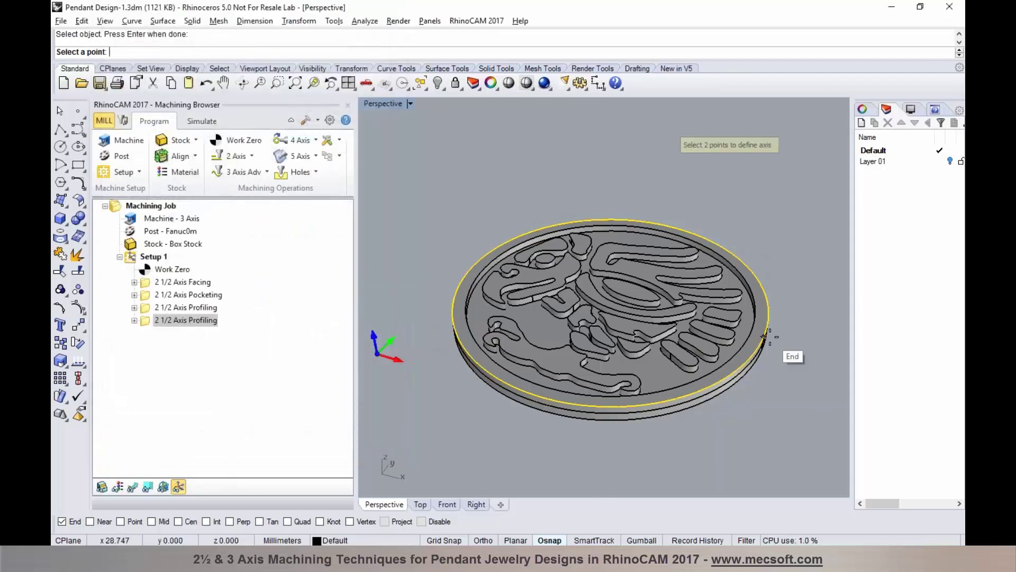
pyautogui.moveTo(730, 413); pyautogui.dragTo(715, 397, button='right')
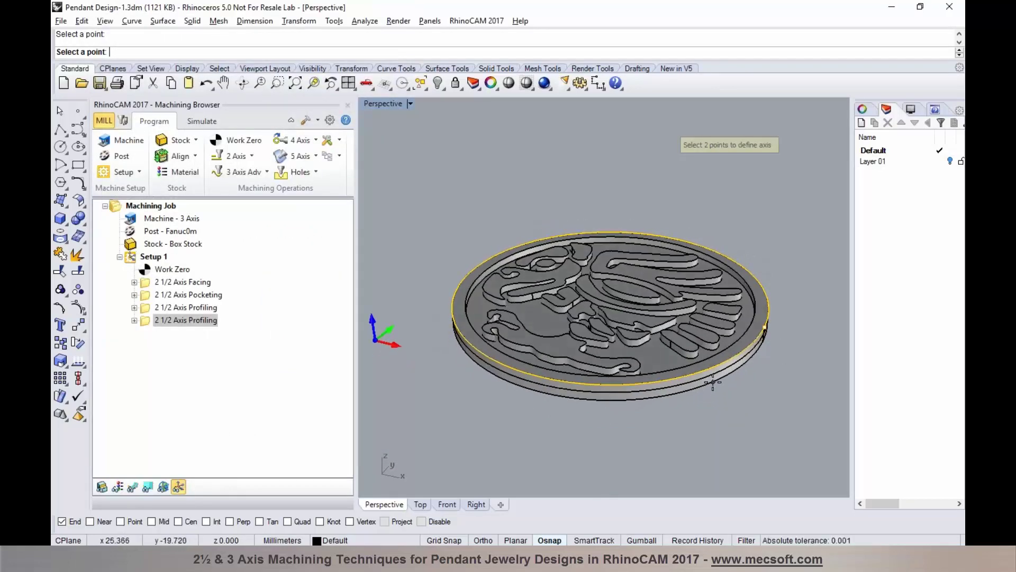
pyautogui.click(96, 523)
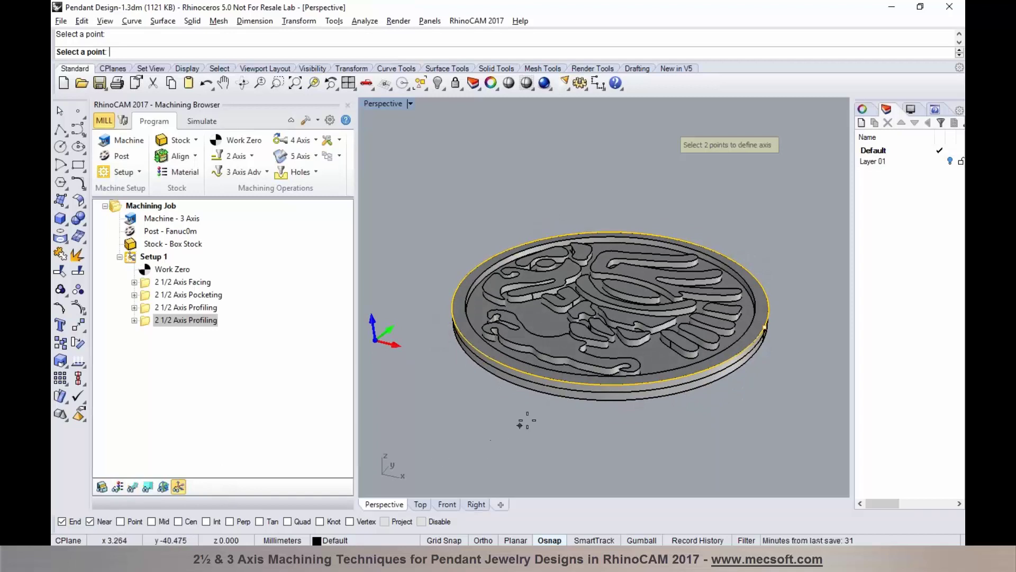
pyautogui.click(549, 405)
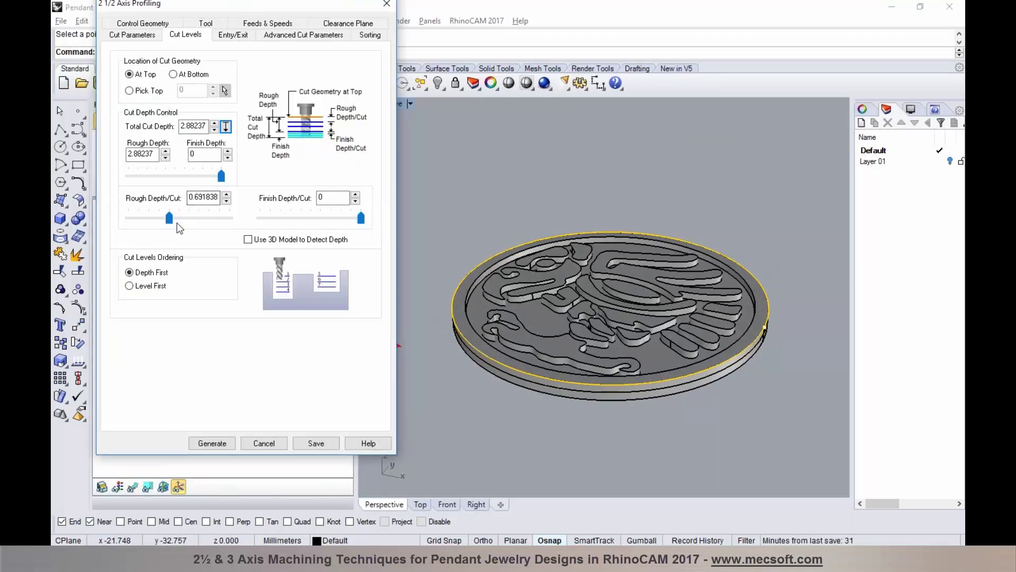
pyautogui.moveTo(199, 223)
pyautogui.mouseDown()
pyautogui.moveTo(220, 222)
pyautogui.moveTo(207, 221)
pyautogui.mouseUp()
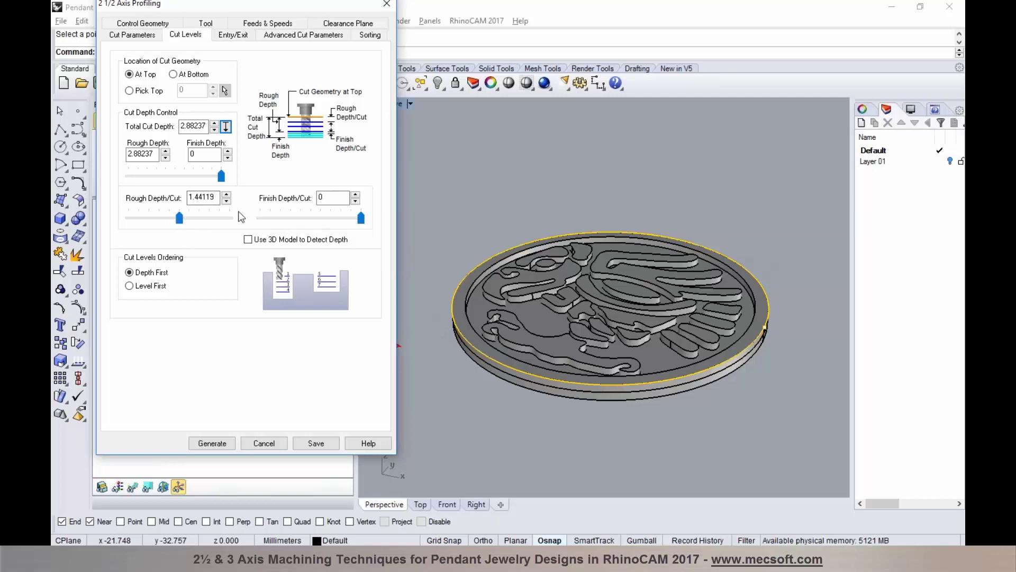
# Add four rectangular bridges with a height of 1 to the outer profile and generate the operation.
pyautogui.click(231, 34)
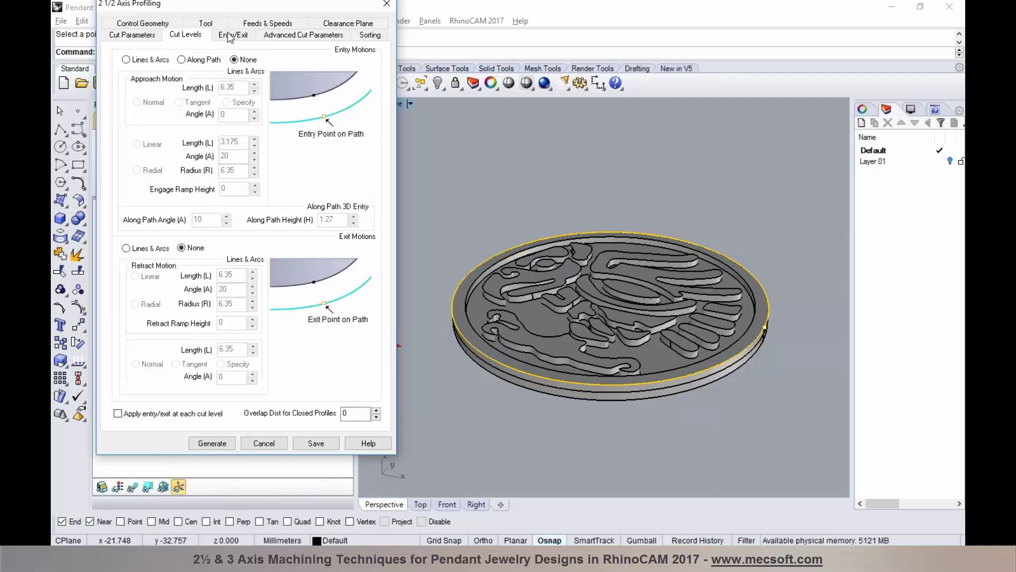
pyautogui.click(282, 37)
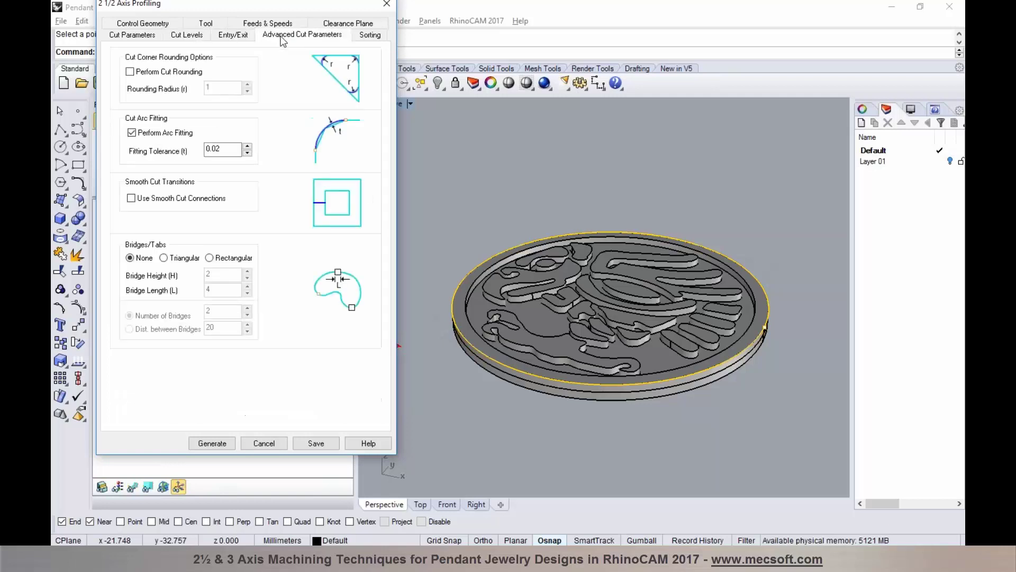
pyautogui.click(210, 258)
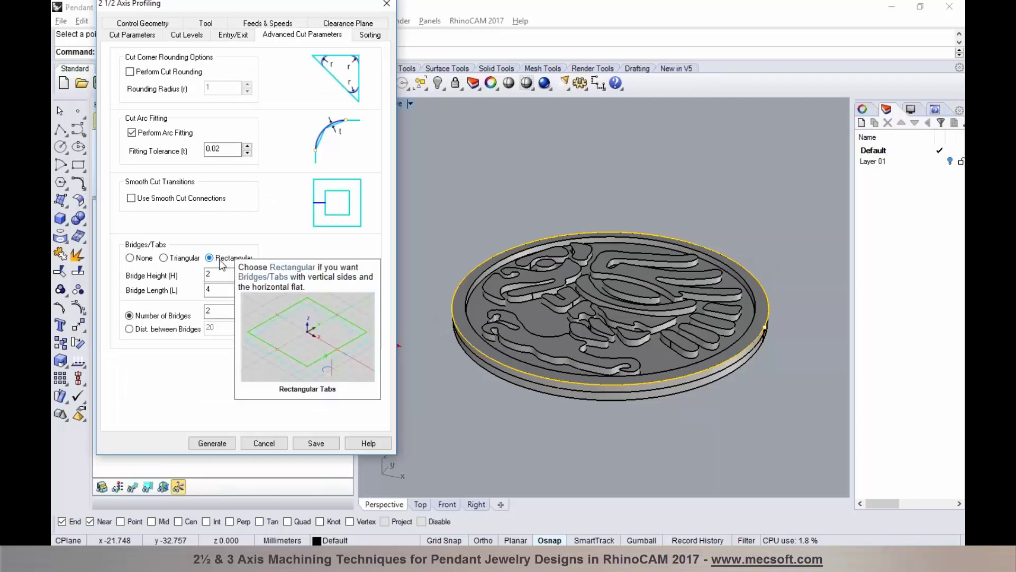
pyautogui.doubleClick(208, 273)
pyautogui.write('1')
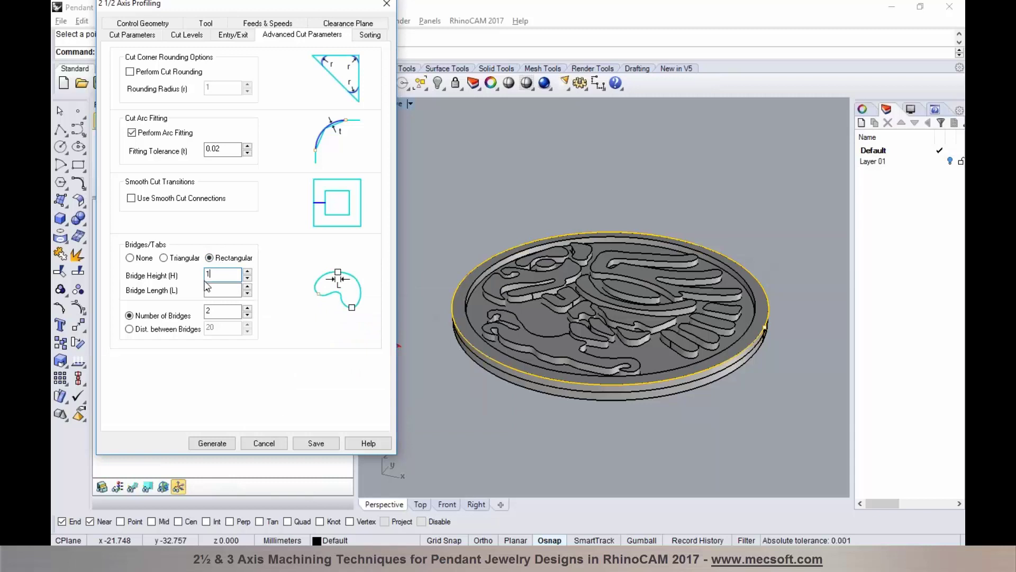
pyautogui.press('Tab')
pyautogui.click(248, 307)
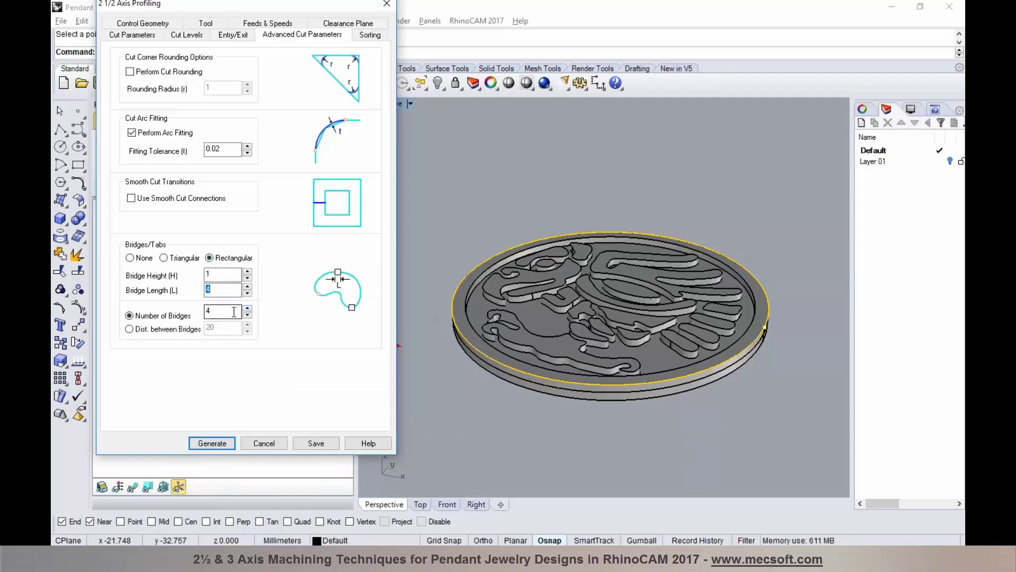
pyautogui.click(218, 448)
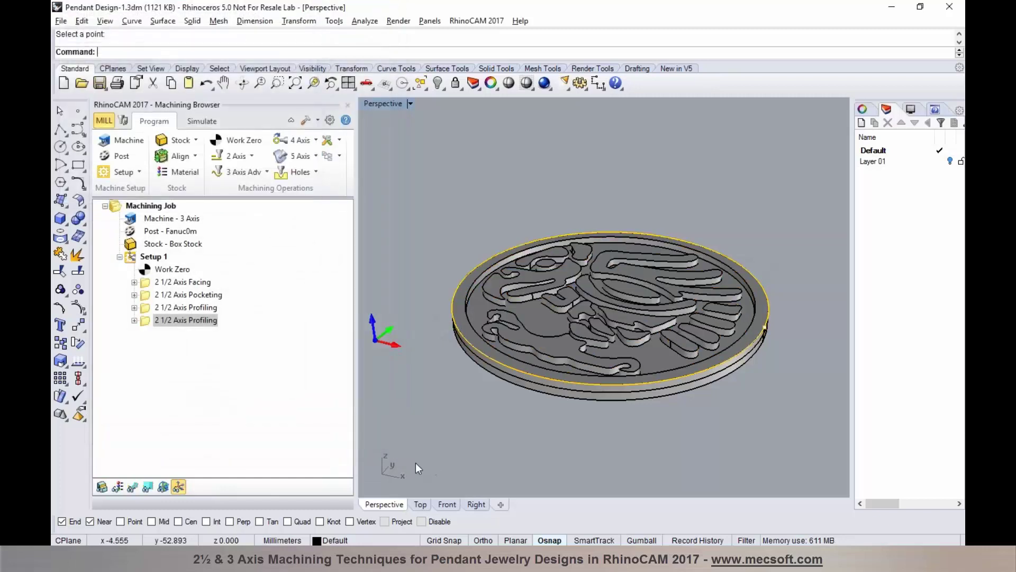
# Display the outer profiling toolpath and inspect its bridge gaps from different angles.
pyautogui.click(133, 486)
pyautogui.moveTo(710, 399)
pyautogui.mouseDown(button='right')
pyautogui.moveTo(688, 429)
pyautogui.moveTo(692, 441)
pyautogui.moveTo(699, 411)
pyautogui.mouseUp(button='right')
pyautogui.moveTo(595, 384); pyautogui.dragTo(476, 371, button='right')
# Set the simulation color of the second 2 1/2 Axis Profiling operation to blue in its properties.
pyautogui.click(202, 121)
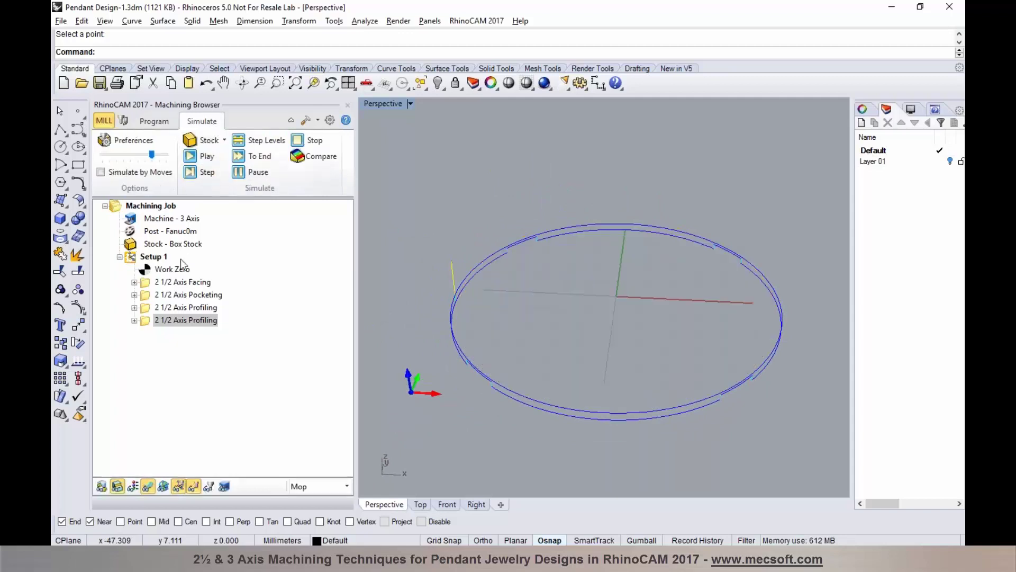
pyautogui.rightClick(173, 319)
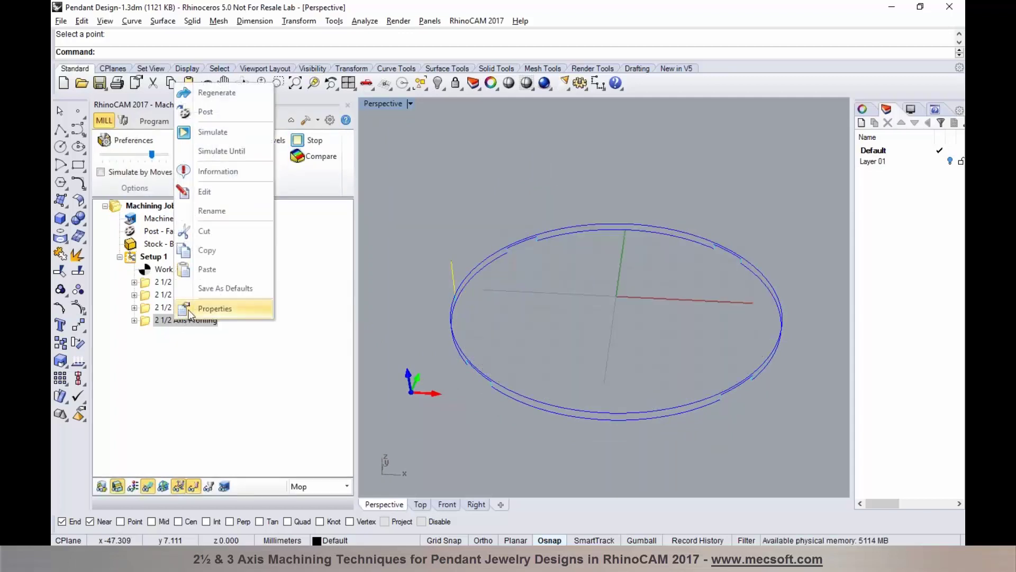
pyautogui.click(214, 308)
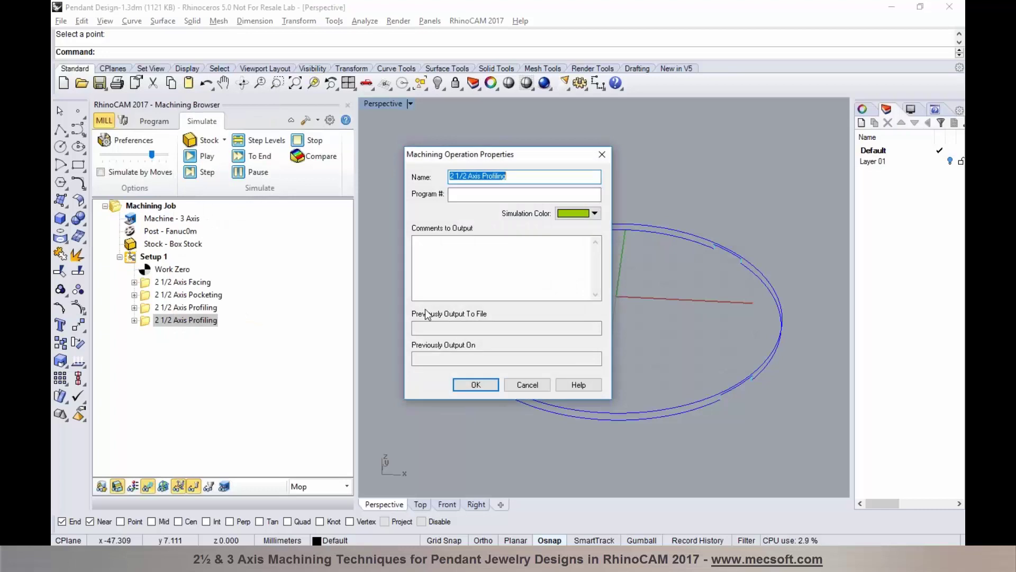
pyautogui.click(595, 213)
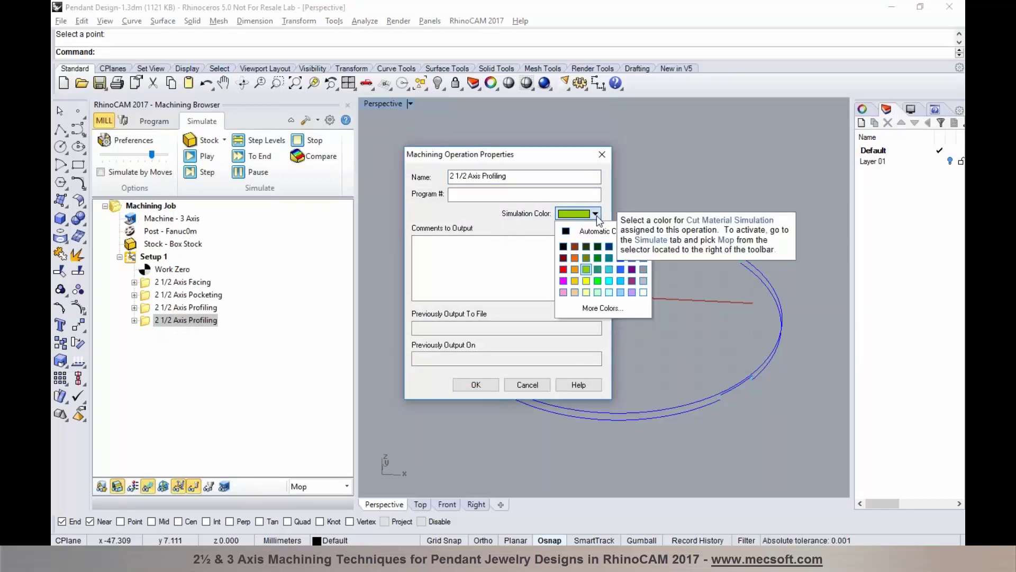
pyautogui.click(621, 269)
pyautogui.click(476, 385)
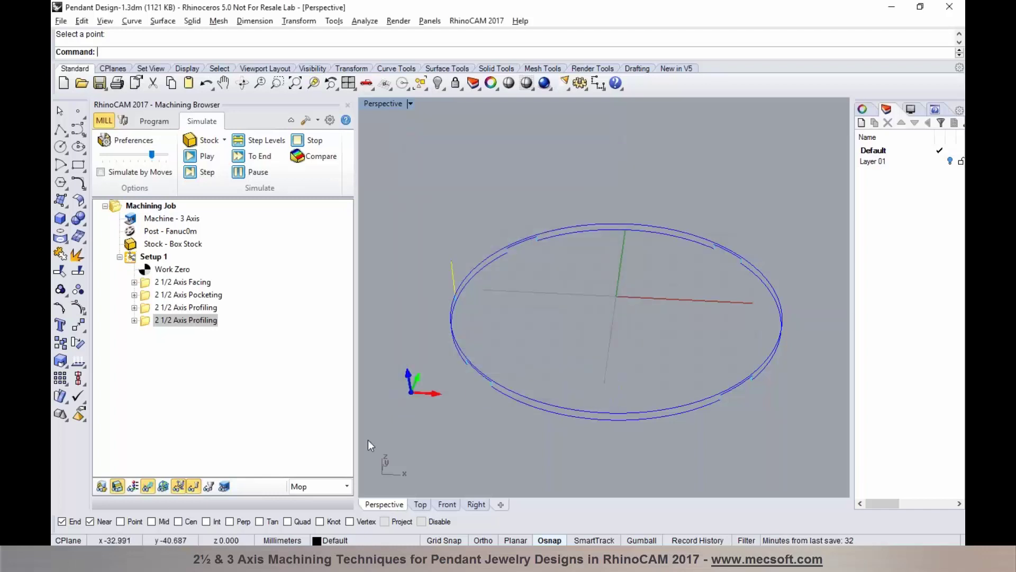
# Simulate the outer profiling cut with Mop coloring and inspect the bridges on the cut stock from different angles.
pyautogui.click(347, 487)
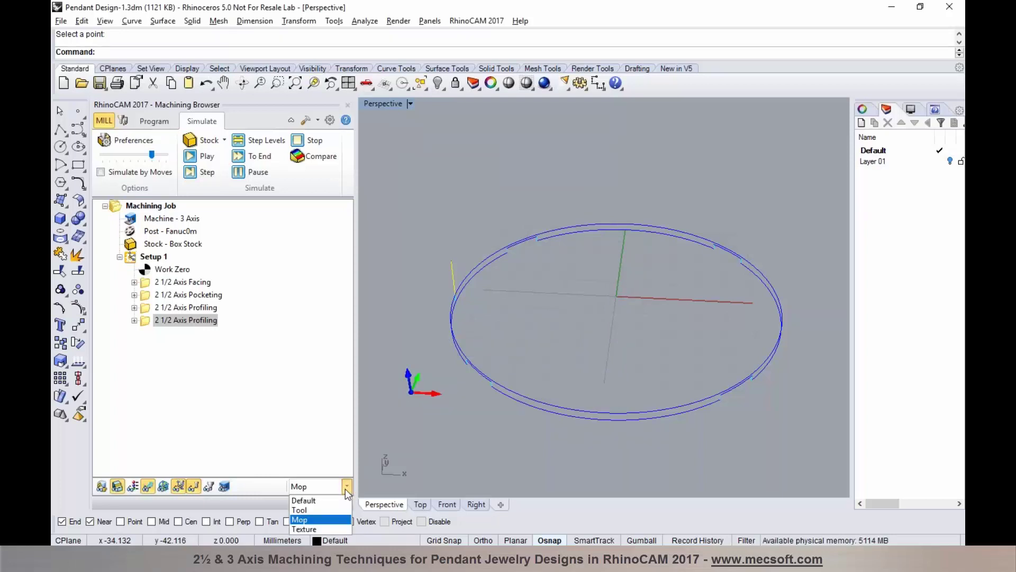
pyautogui.click(335, 521)
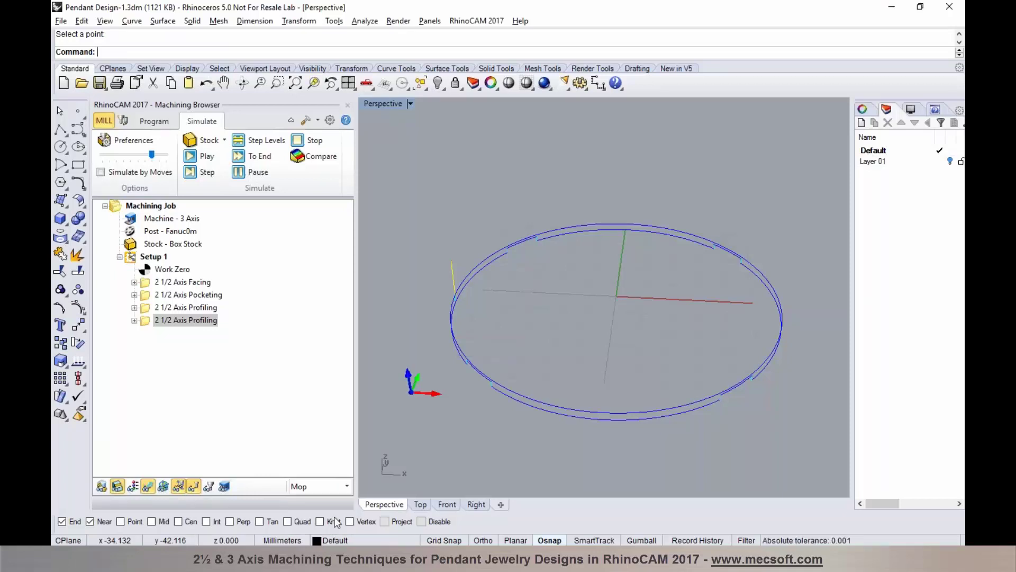
pyautogui.click(194, 158)
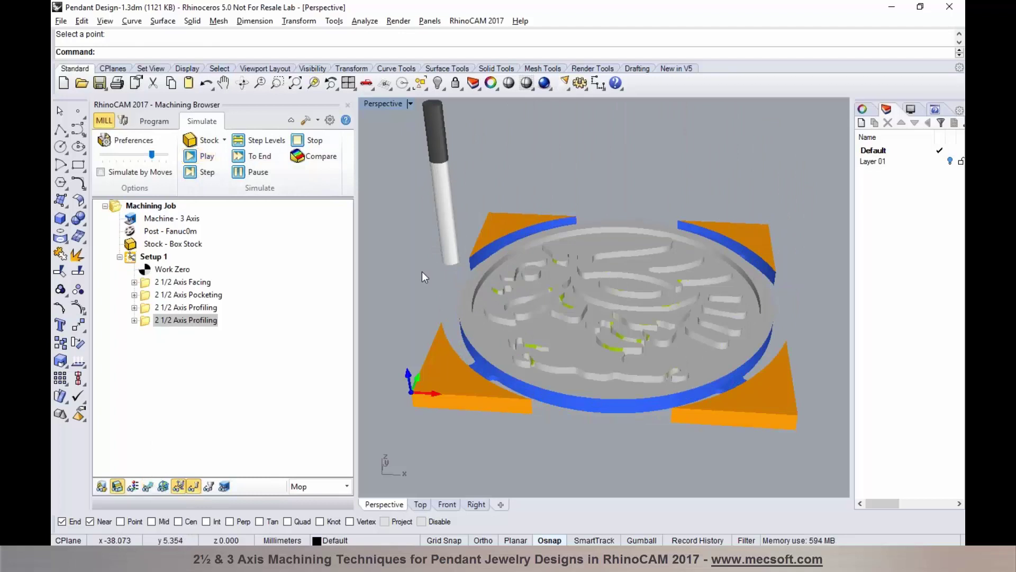
pyautogui.moveTo(482, 291); pyautogui.dragTo(477, 337, button='right')
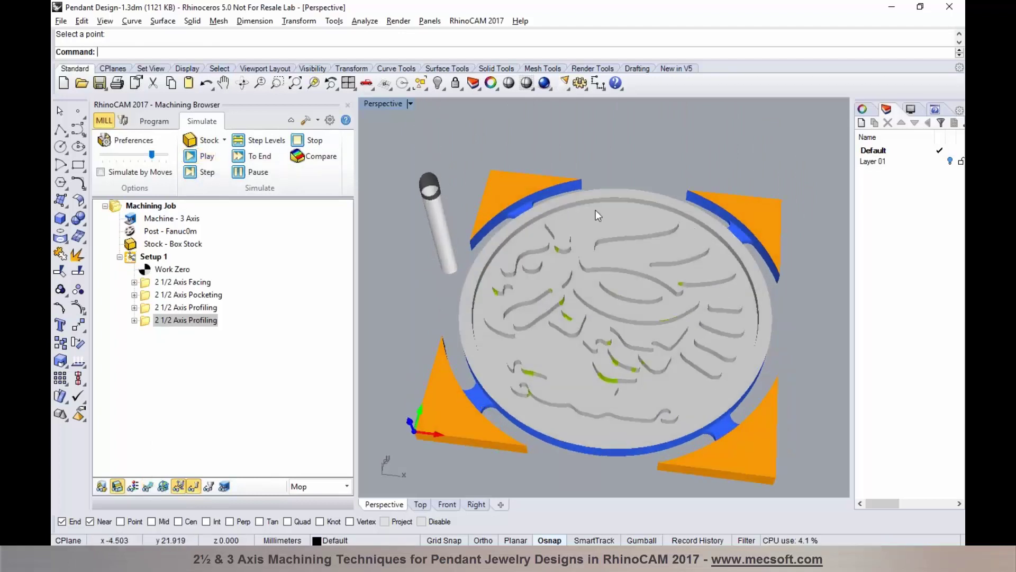
pyautogui.moveTo(627, 280); pyautogui.dragTo(593, 233, button='right')
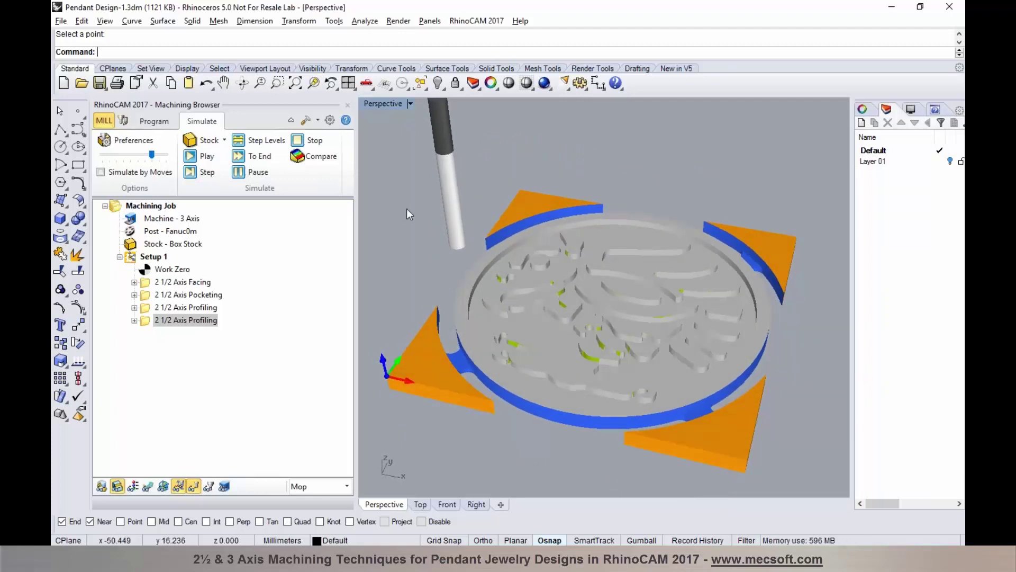
# Return to programming, look over the machining objects' tool list and machining regions, and close that browser.
pyautogui.click(154, 121)
pyautogui.click(125, 119)
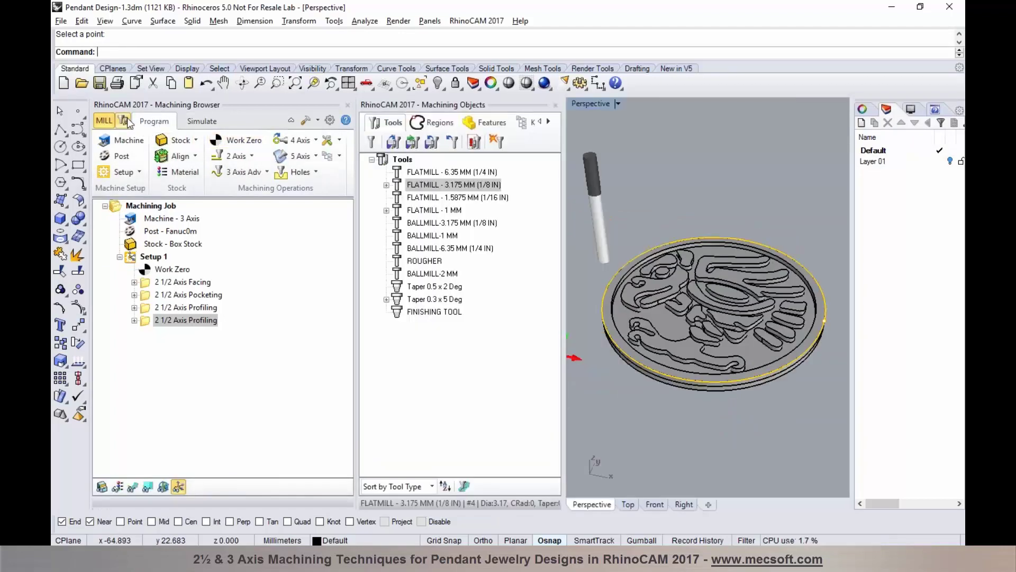
pyautogui.click(437, 125)
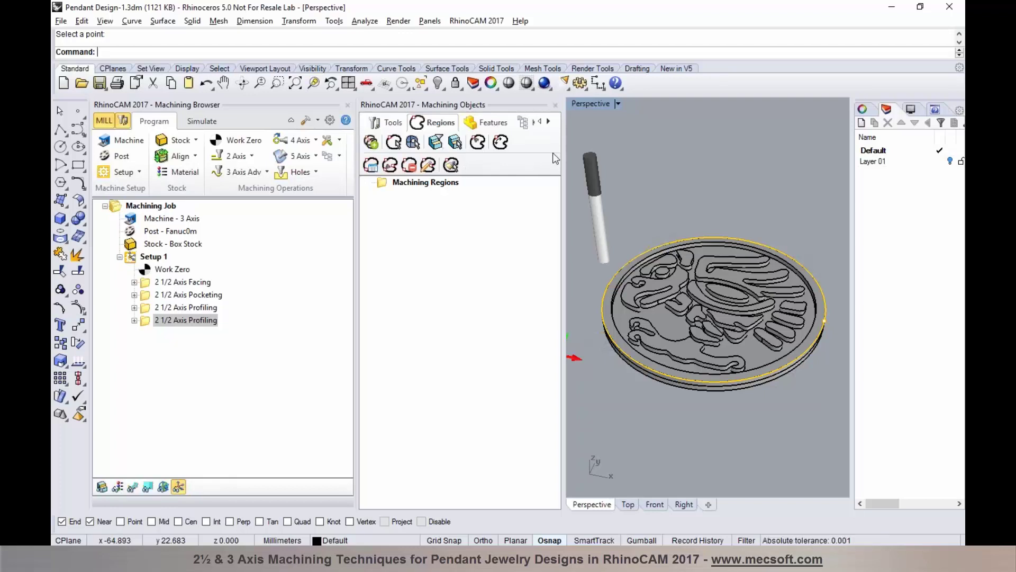
pyautogui.click(555, 106)
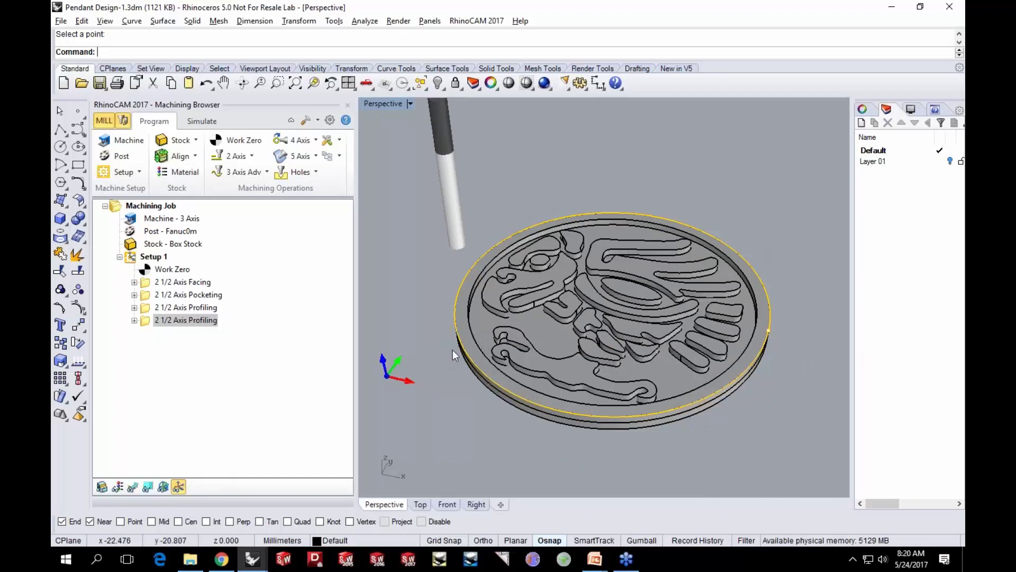
# Select the whole Machining Job and turn on Layer 01 to show the pendant's loop and support tabs.
pyautogui.scroll(-2, 453, 350)
pyautogui.click(163, 207)
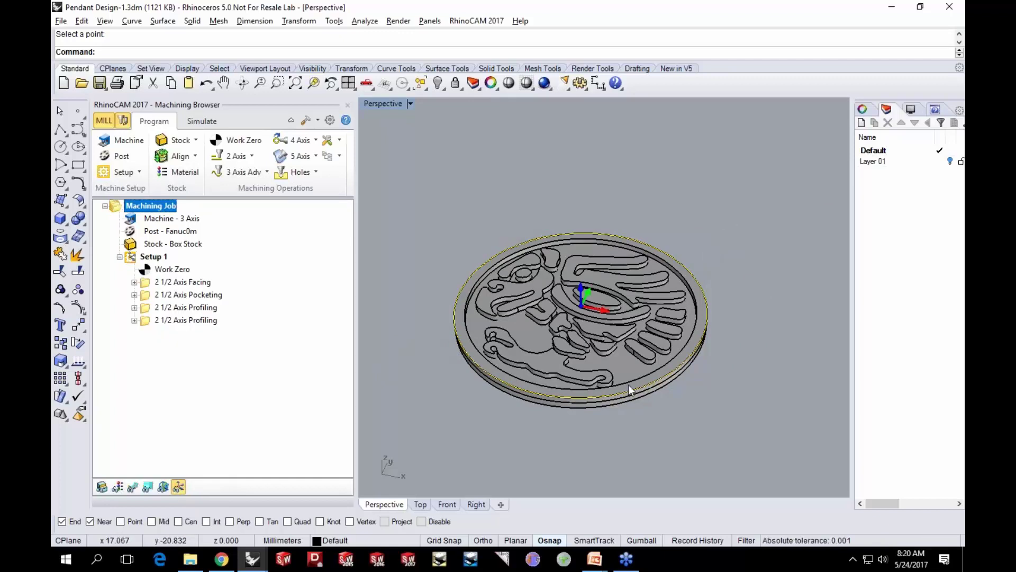
pyautogui.click(950, 160)
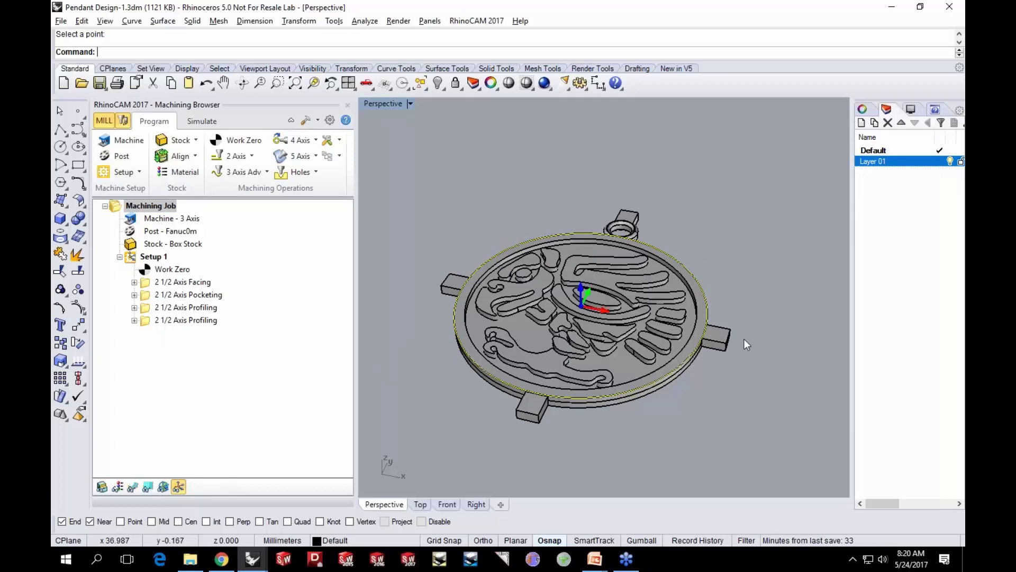